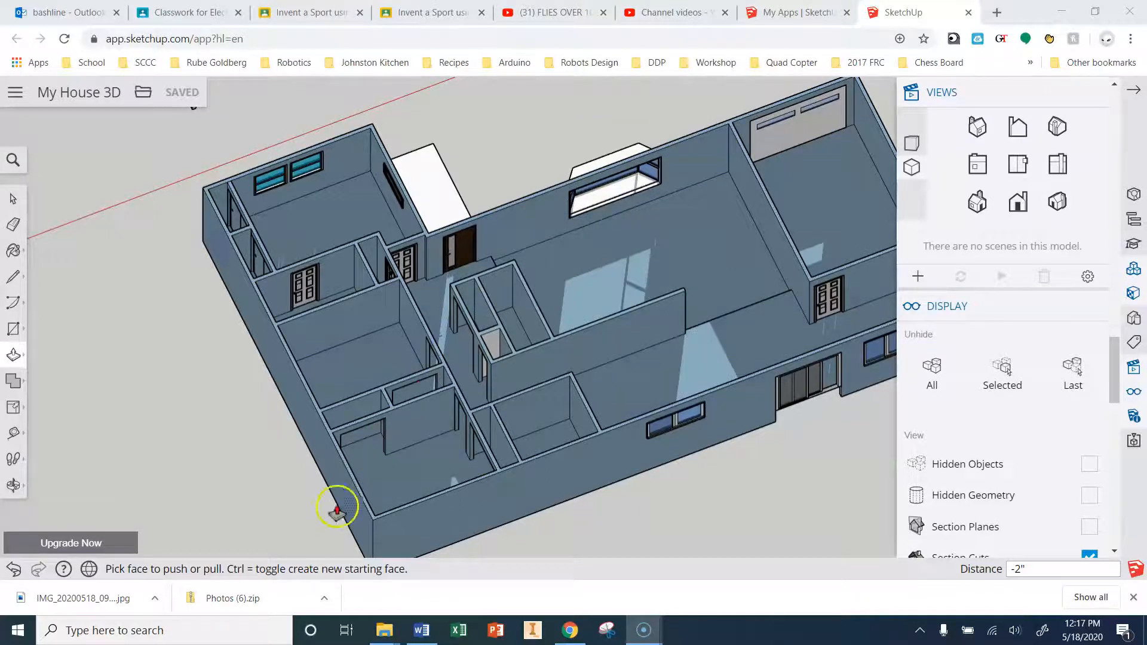
Examine the My House 3D model from inside and outside, including its rooms, doors, windows and porch.
{"action": "scroll", "coordinate": [381, 440], "scroll_direction": "up", "scroll_amount": 6}
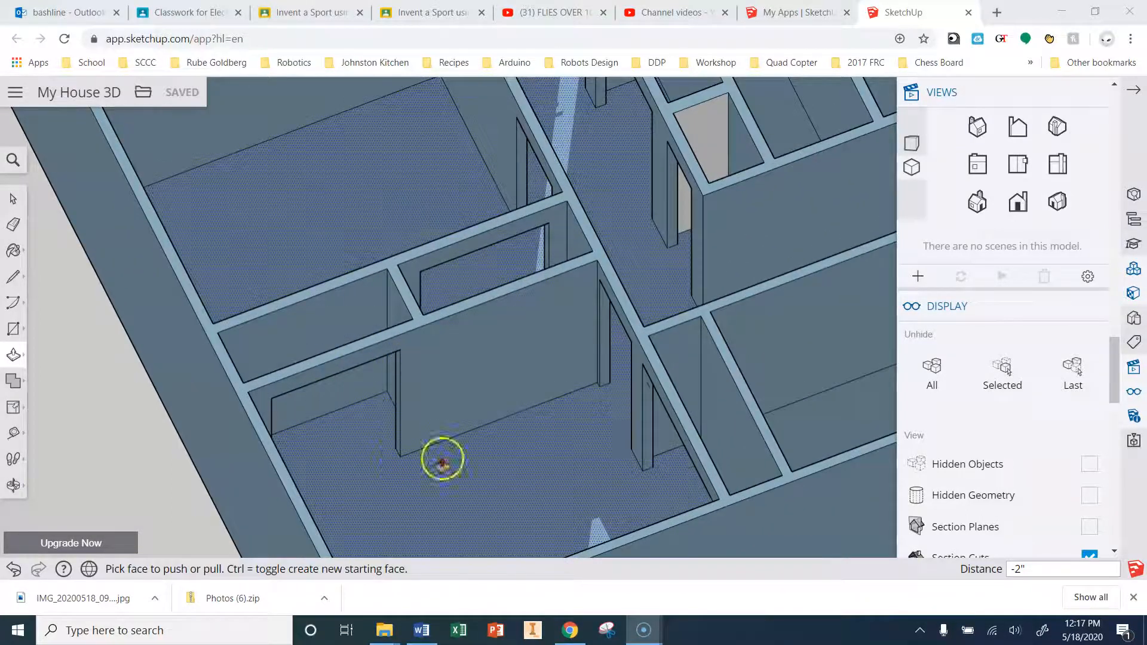
{"action": "scroll", "coordinate": [517, 392], "scroll_direction": "down", "scroll_amount": 4}
{"action": "scroll", "coordinate": [519, 423], "scroll_direction": "down", "scroll_amount": 4}
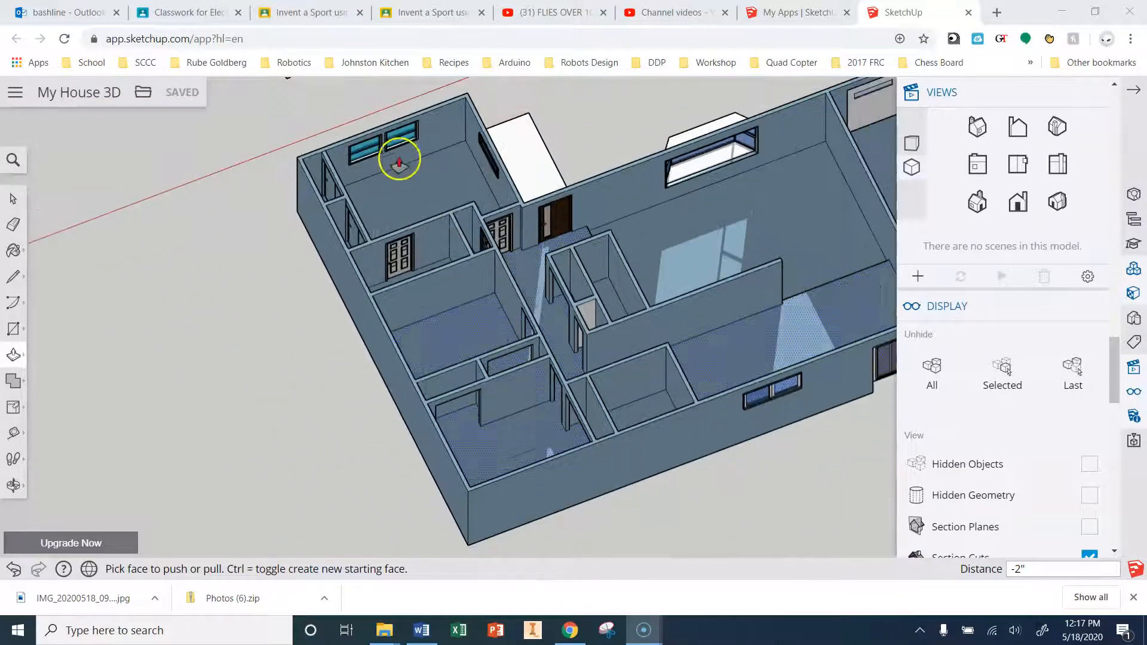
{"action": "scroll", "coordinate": [342, 143], "scroll_direction": "up", "scroll_amount": 3}
{"action": "scroll", "coordinate": [347, 114], "scroll_direction": "up", "scroll_amount": 3}
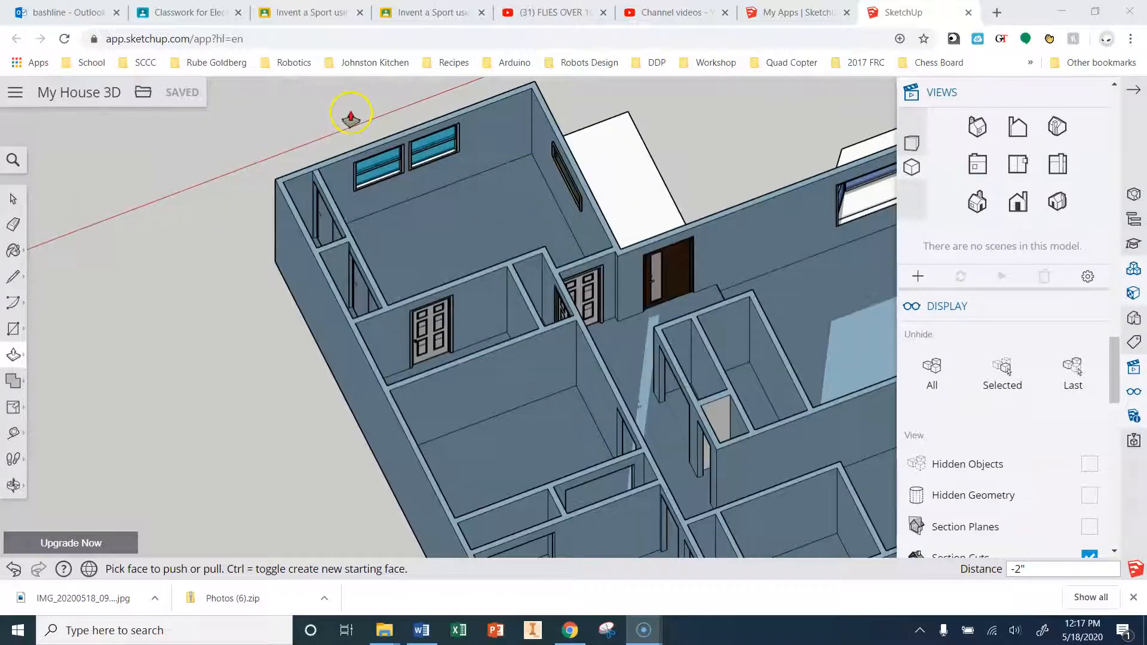
{"action": "middle_click_drag", "start_coordinate": [235, 179], "coordinate": [412, 383]}
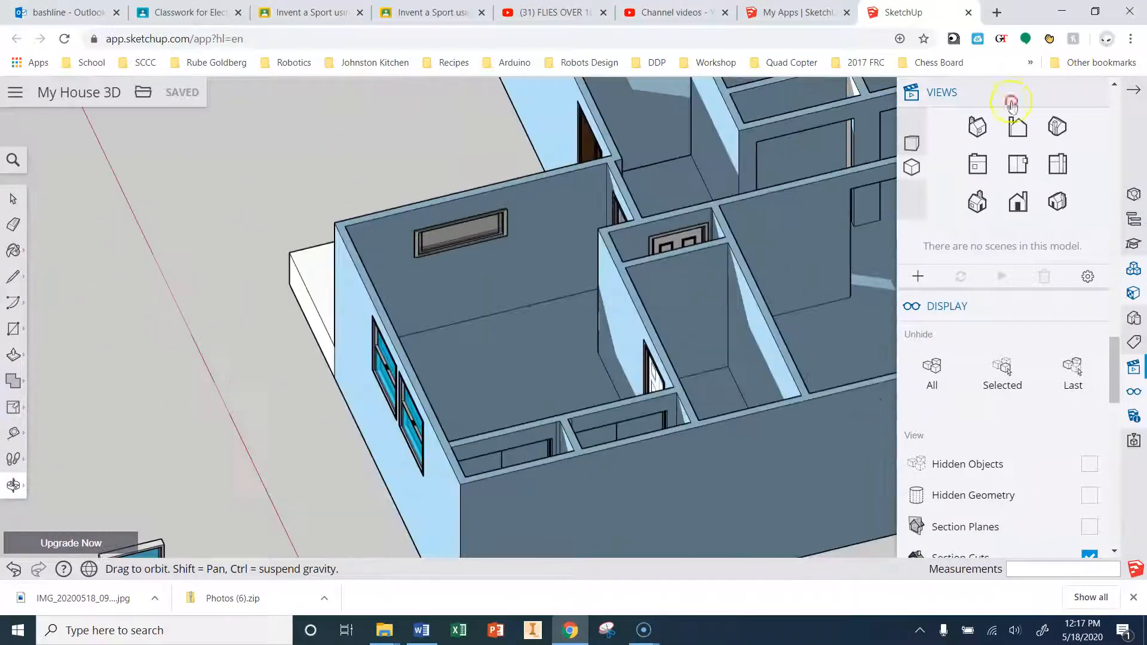
{"action": "middle_click_drag", "start_coordinate": [292, 407], "coordinate": [796, 276]}
{"action": "scroll", "coordinate": [671, 320], "scroll_direction": "down", "scroll_amount": 5}
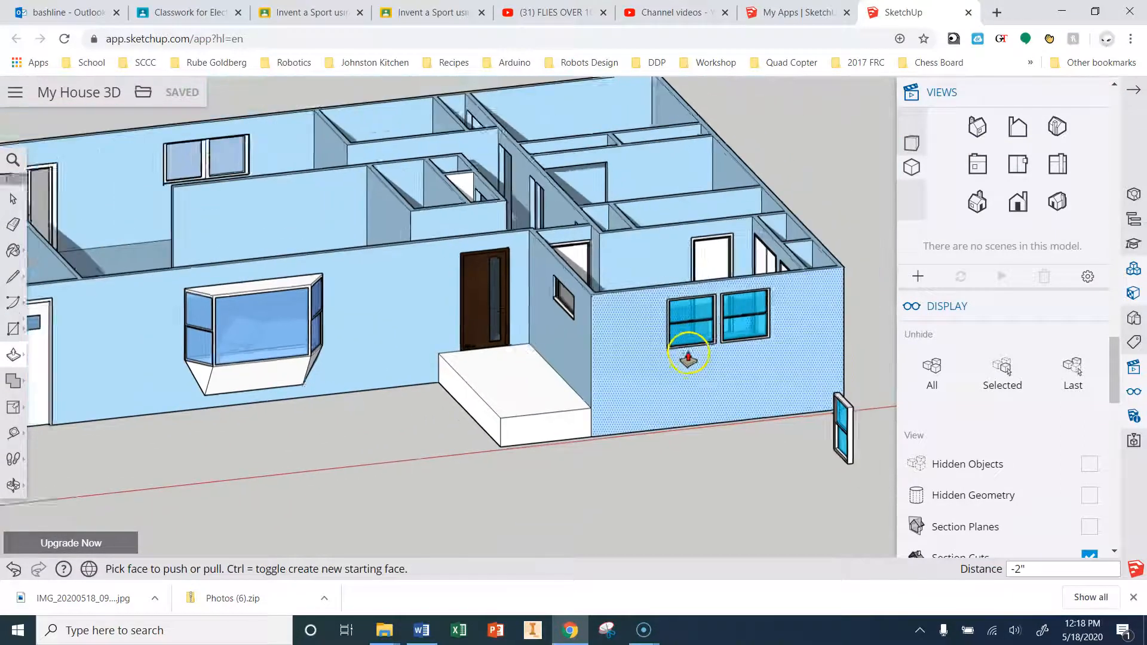
{"action": "middle_click_drag", "start_coordinate": [76, 358], "coordinate": [687, 383]}
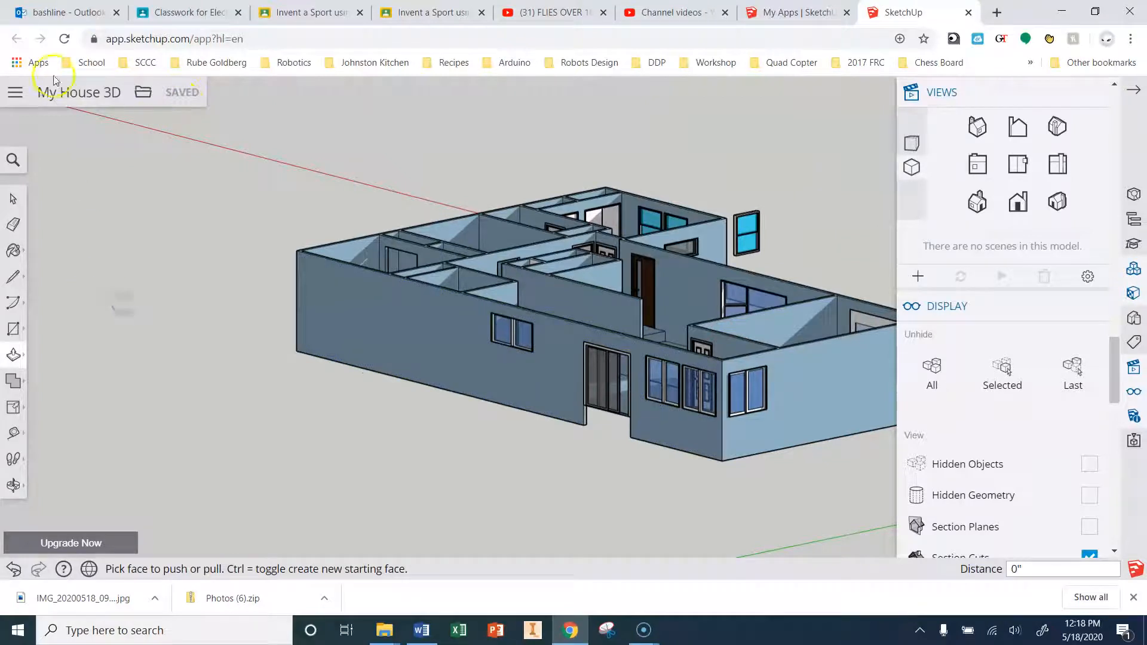
Open the file My House.skp from the SketchUp project in Trimble Connect.
{"action": "left_click", "coordinate": [147, 97]}
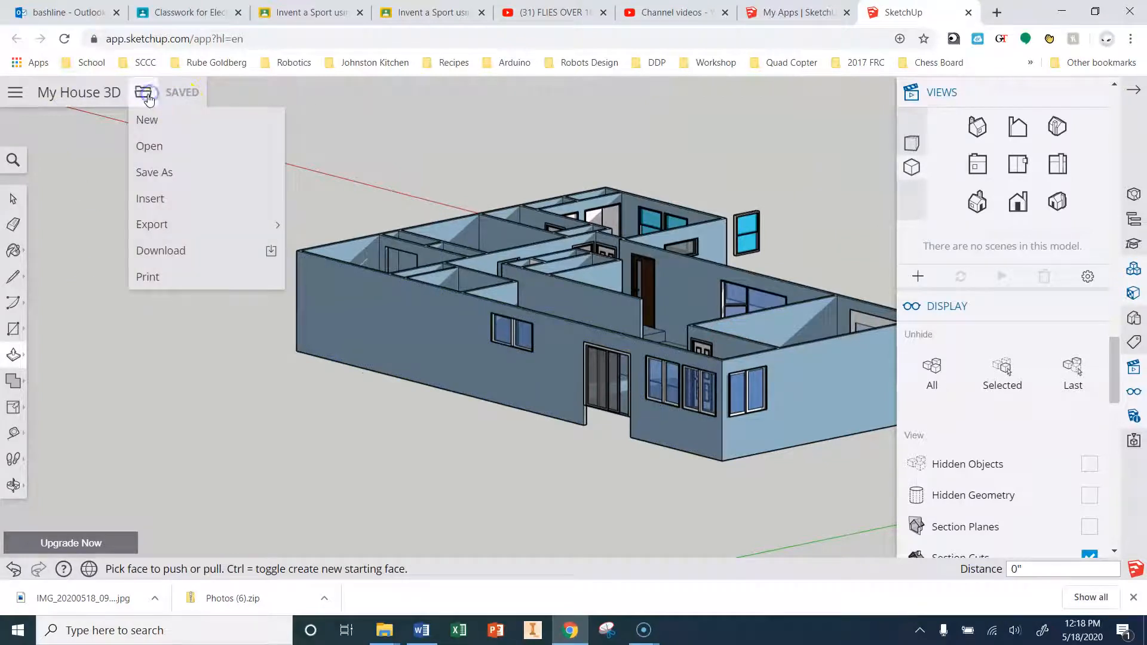
{"action": "left_click", "coordinate": [150, 145]}
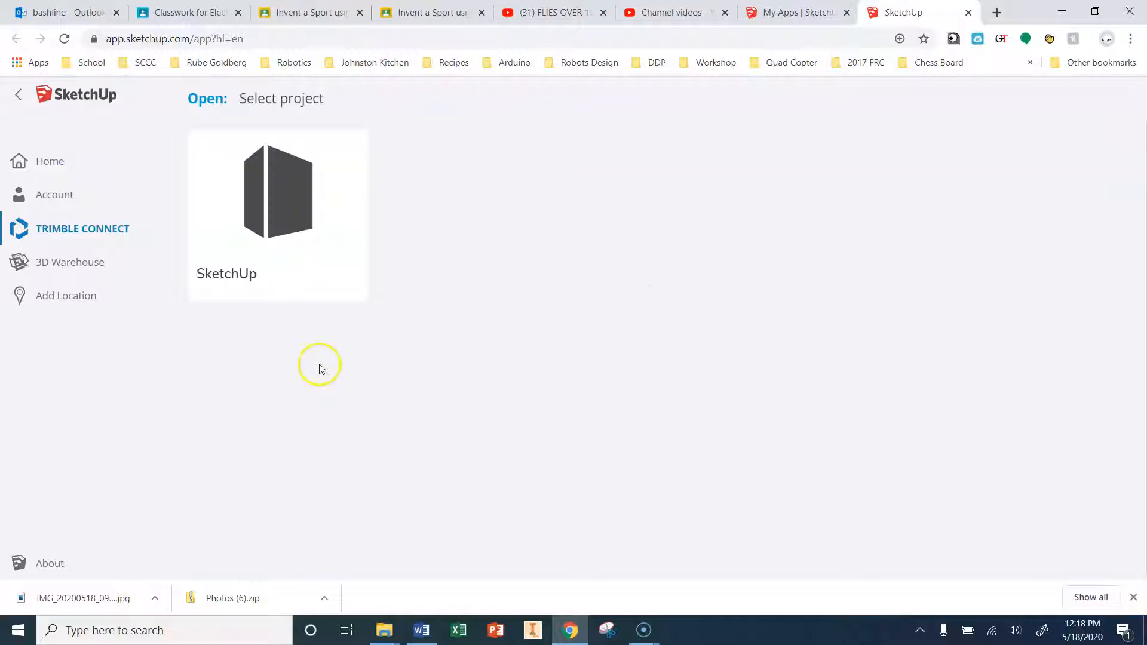
{"action": "left_click", "coordinate": [297, 296]}
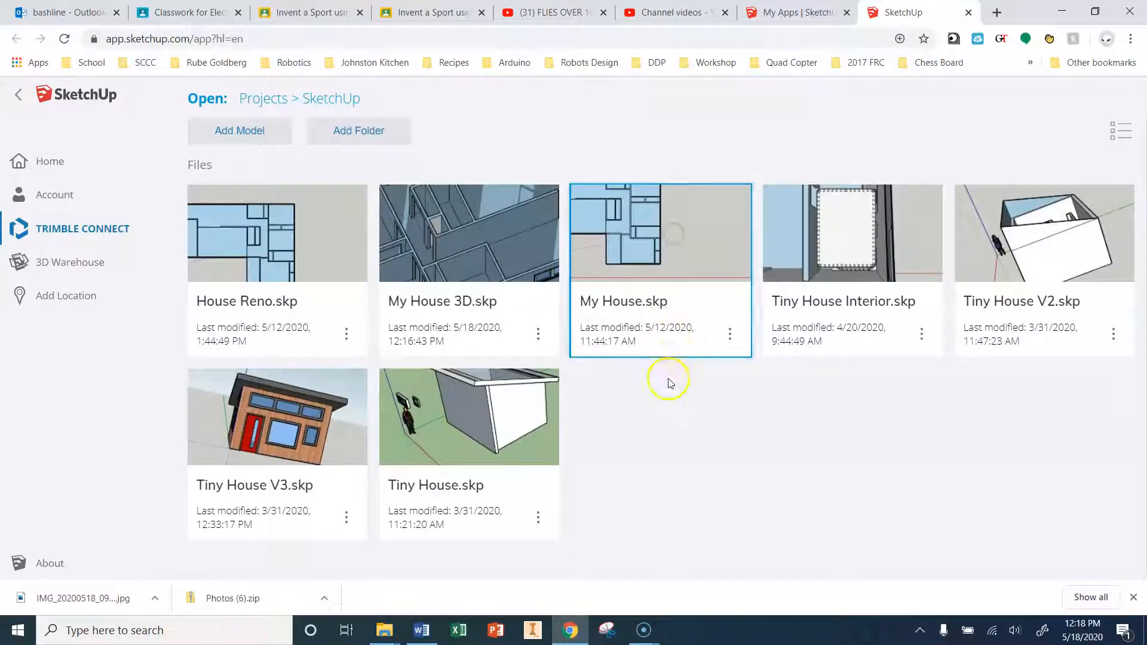
{"action": "left_click", "coordinate": [630, 299]}
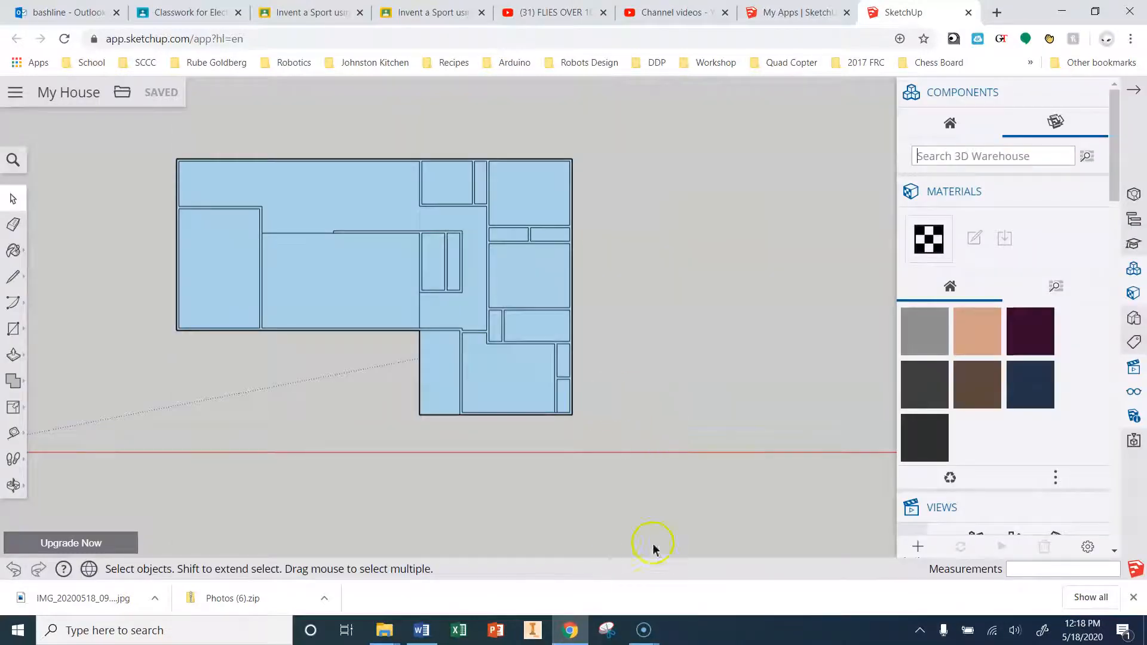
Push/Pull the connected exterior and interior wall outlines of the floor plan up to a height of 8'.
{"action": "middle_click_drag", "start_coordinate": [653, 548], "coordinate": [511, 286]}
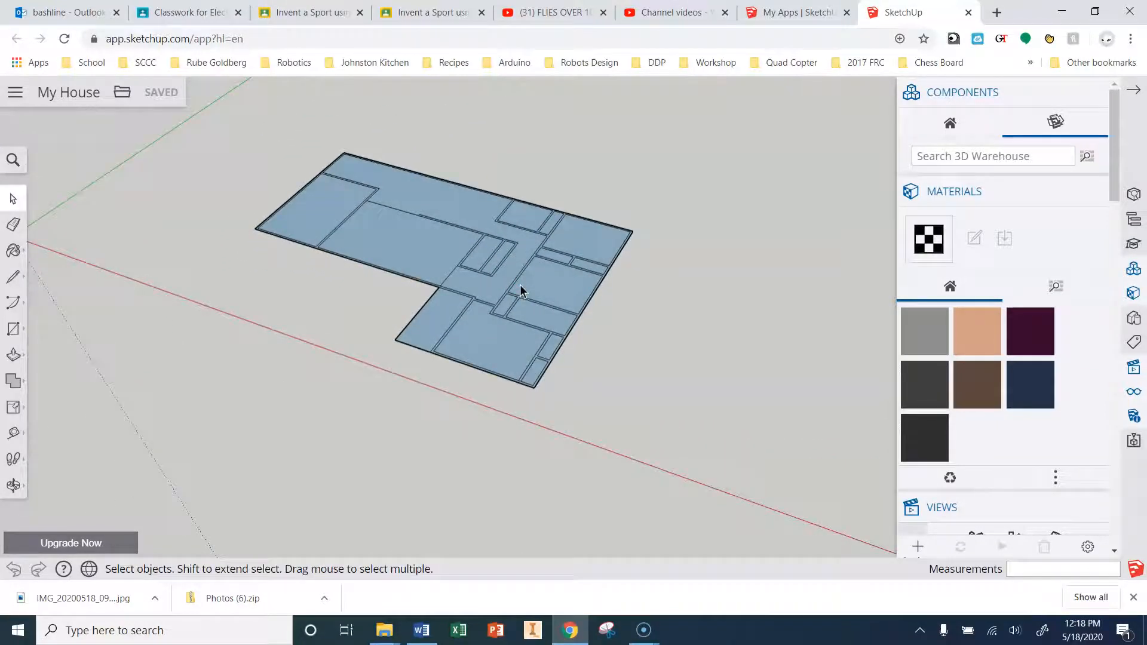
{"action": "left_click", "coordinate": [13, 354]}
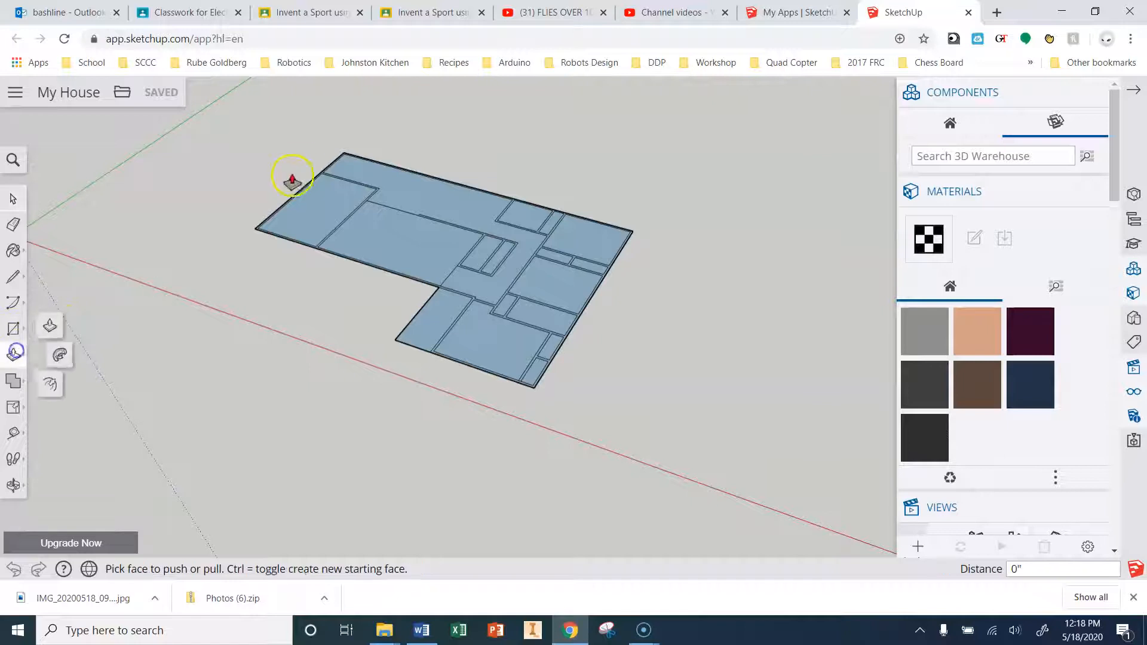
{"action": "scroll", "coordinate": [289, 179], "scroll_direction": "up", "scroll_amount": 10}
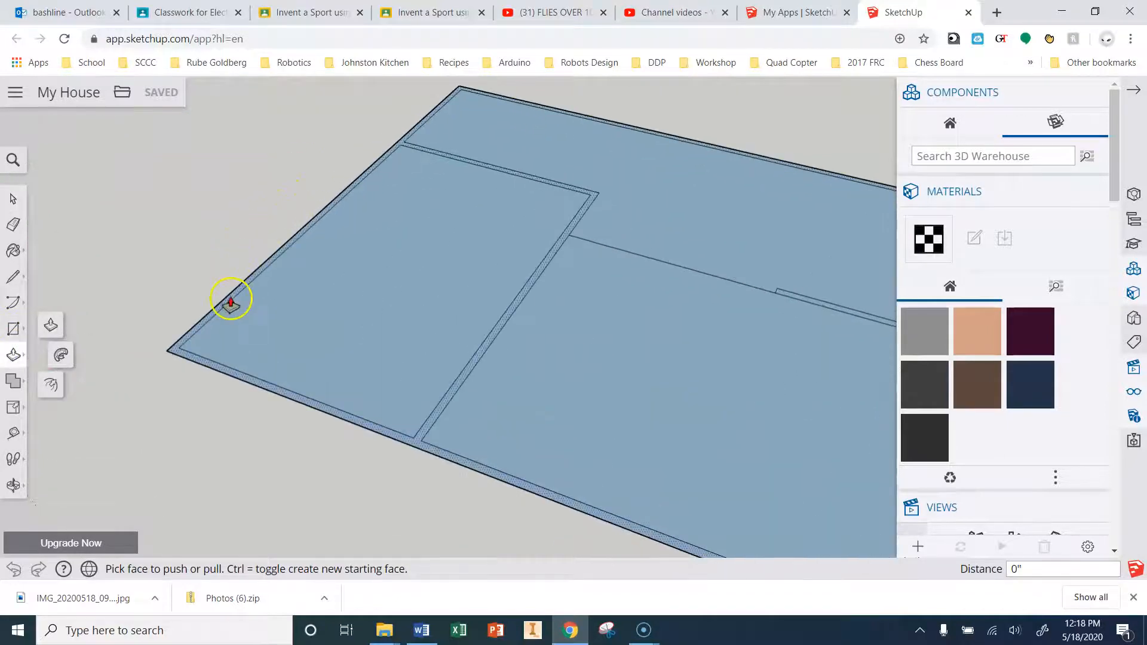
{"action": "scroll", "coordinate": [410, 127], "scroll_direction": "up", "scroll_amount": 5}
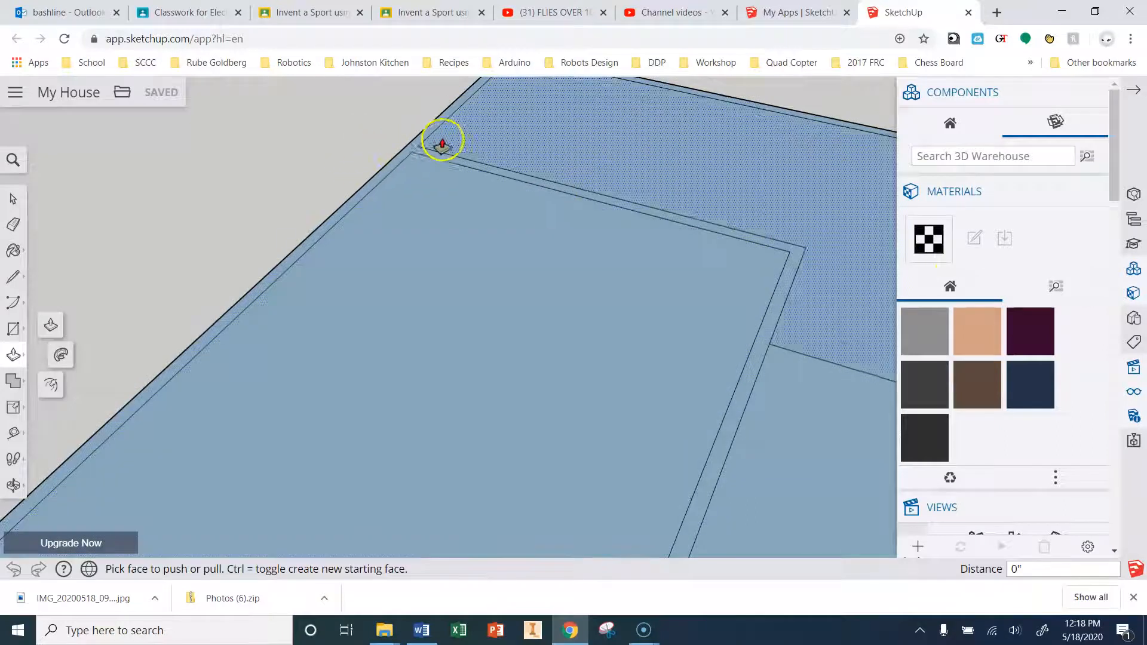
{"action": "scroll", "coordinate": [438, 138], "scroll_direction": "down", "scroll_amount": 5}
{"action": "scroll", "coordinate": [306, 242], "scroll_direction": "up", "scroll_amount": 3}
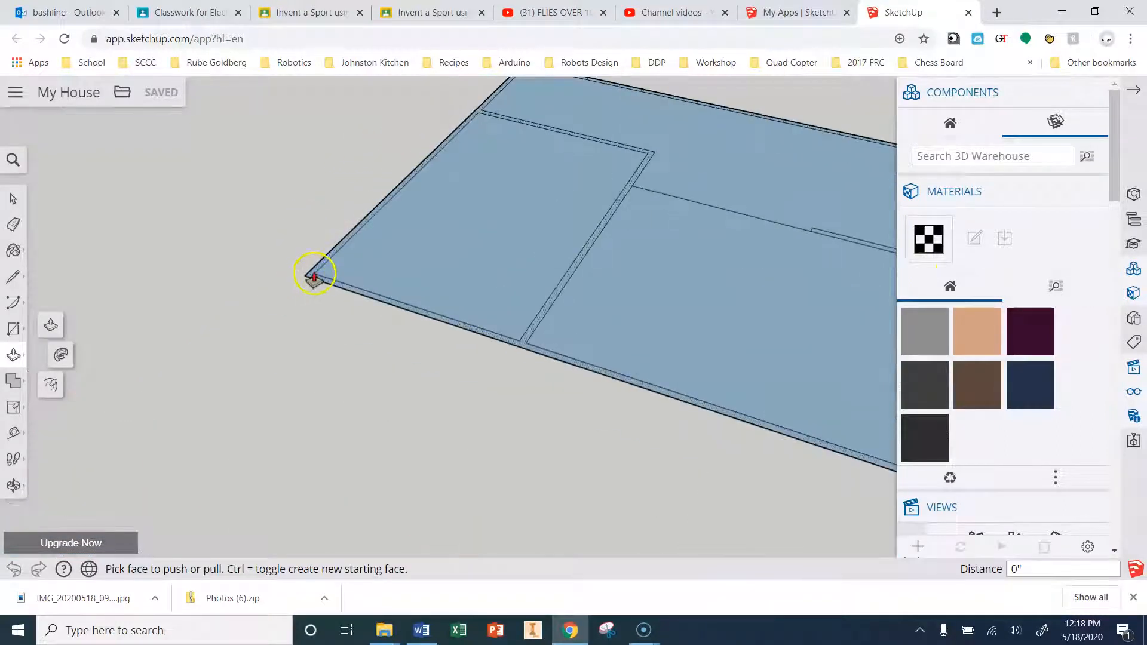
{"action": "left_click_drag", "start_coordinate": [314, 276], "coordinate": [324, 221]}
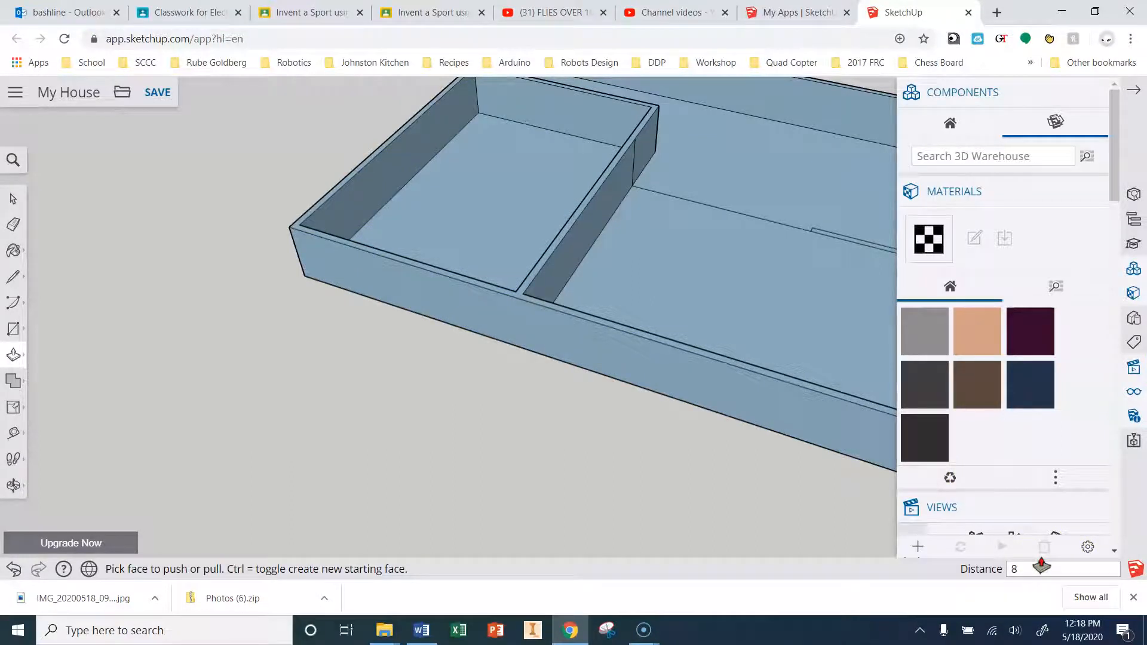
{"action": "type", "text": "'"}
{"action": "key", "text": "Return"}
Push/Pull the separate central partition and closet walls up to the same 8' height as the surrounding walls.
{"action": "scroll", "coordinate": [468, 376], "scroll_direction": "down", "scroll_amount": 5}
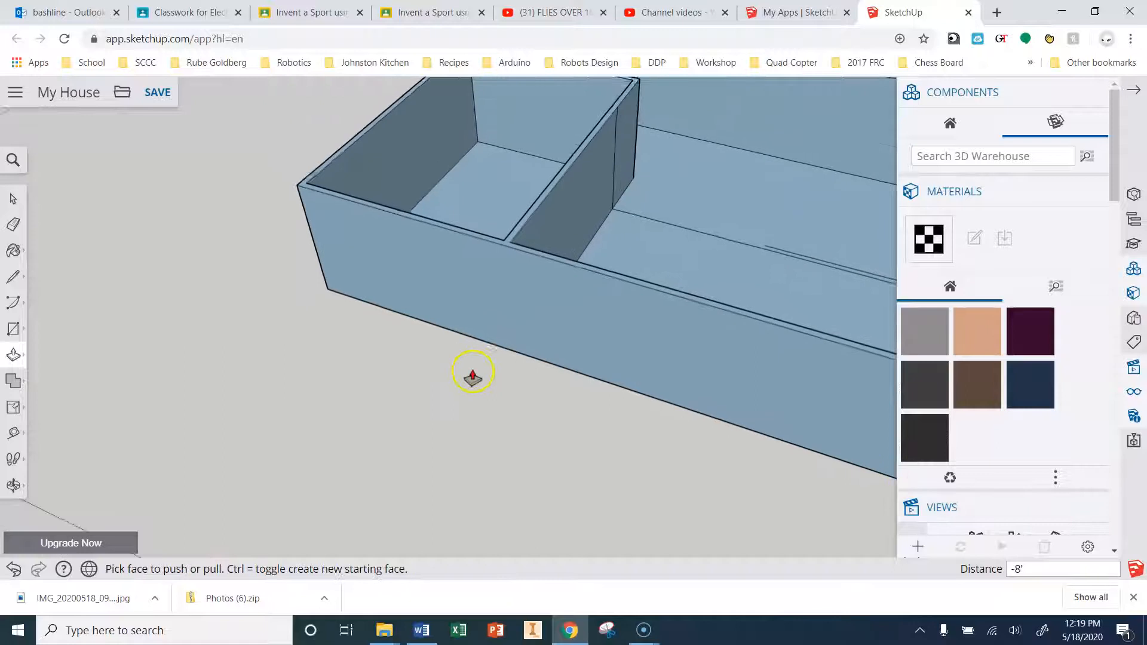
{"action": "scroll", "coordinate": [384, 329], "scroll_direction": "down", "scroll_amount": 3}
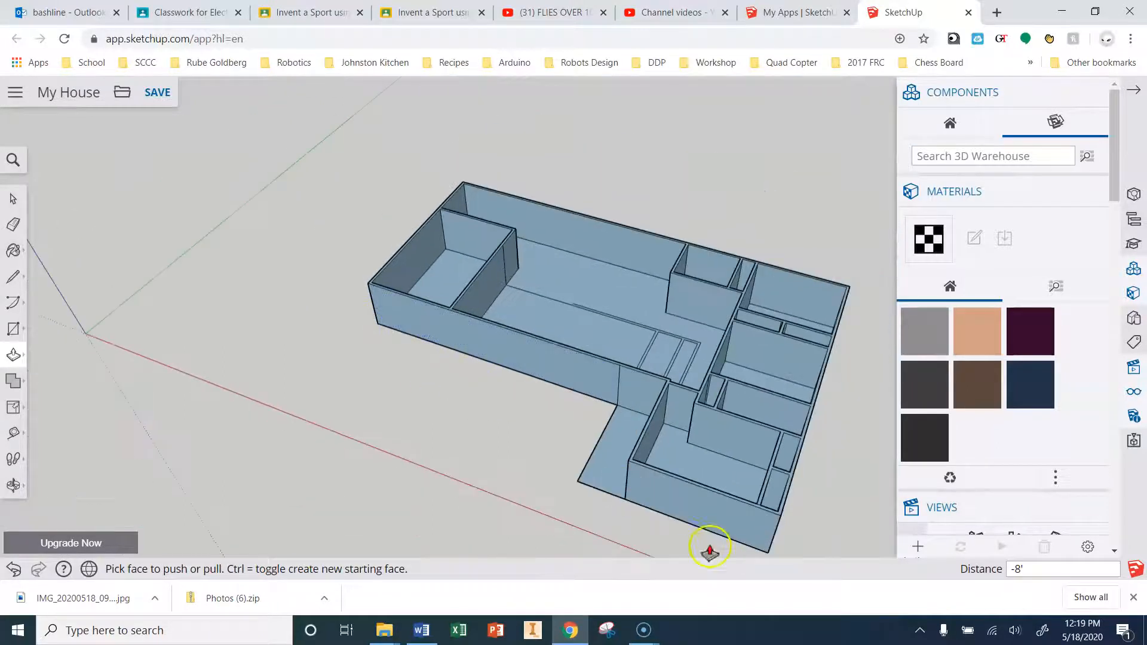
{"action": "scroll", "coordinate": [786, 521], "scroll_direction": "up", "scroll_amount": 4}
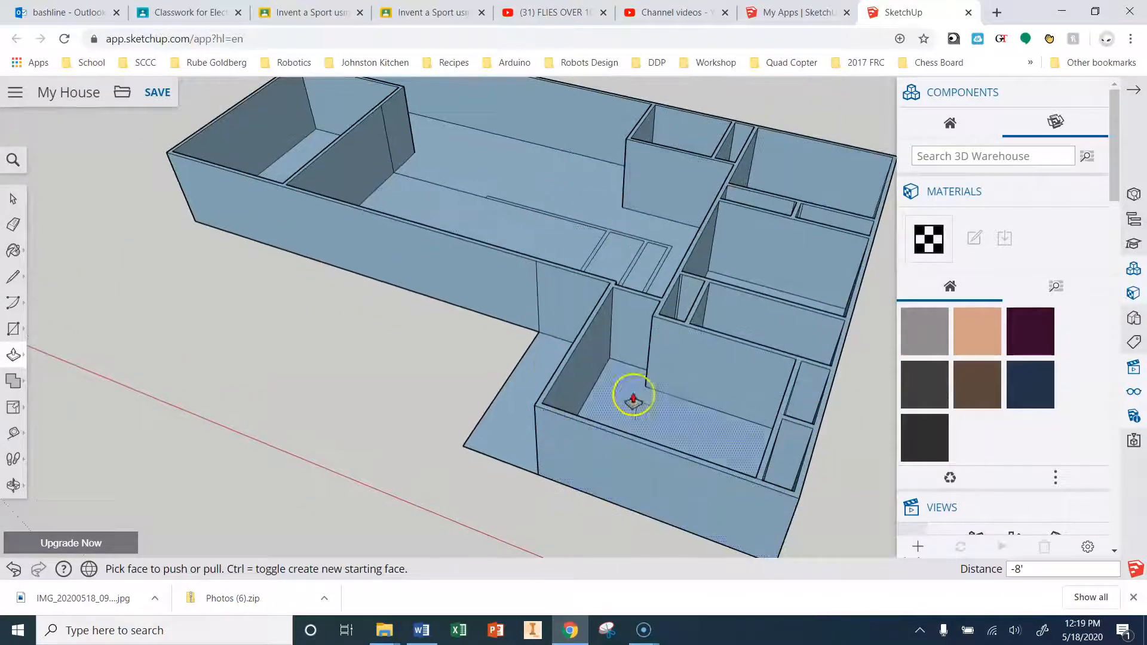
{"action": "scroll", "coordinate": [477, 172], "scroll_direction": "down", "scroll_amount": 1}
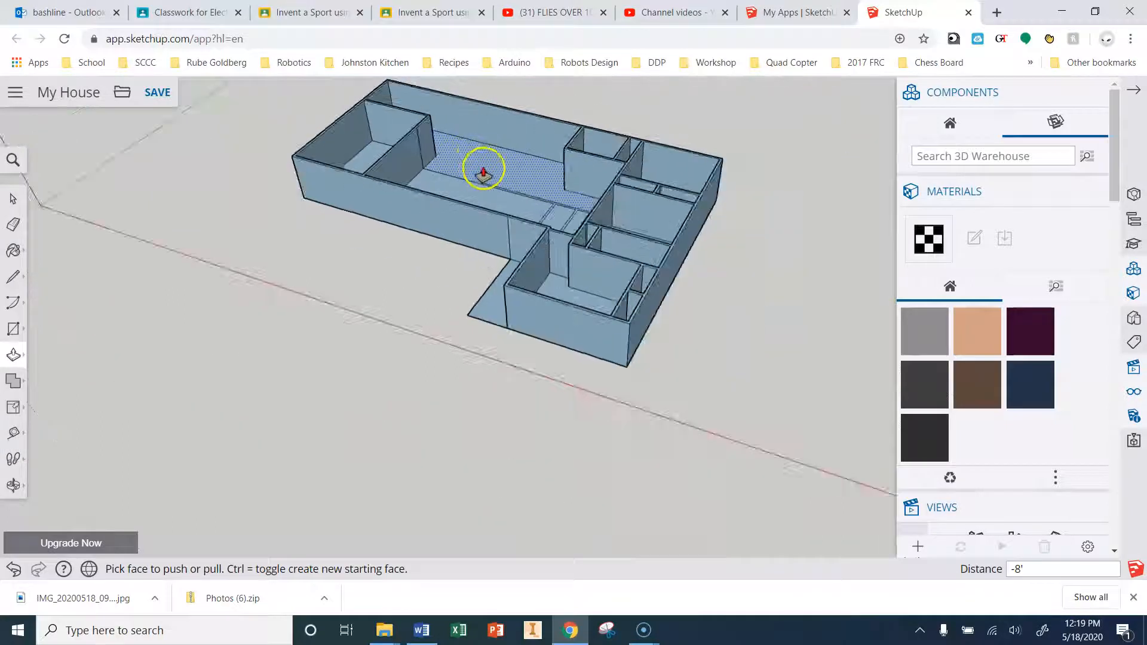
{"action": "scroll", "coordinate": [481, 173], "scroll_direction": "up", "scroll_amount": 5}
{"action": "middle_click_drag", "start_coordinate": [580, 346], "coordinate": [635, 337]}
{"action": "left_click_drag", "start_coordinate": [587, 261], "coordinate": [734, 128]}
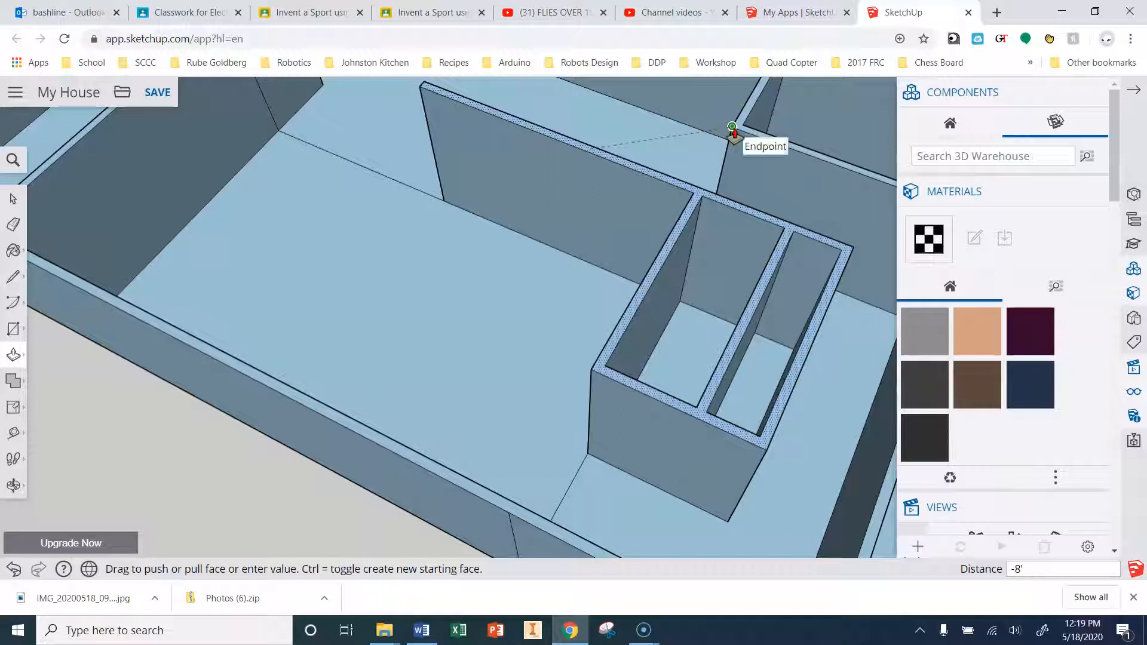
{"action": "left_click_drag", "start_coordinate": [734, 130], "coordinate": [735, 128]}
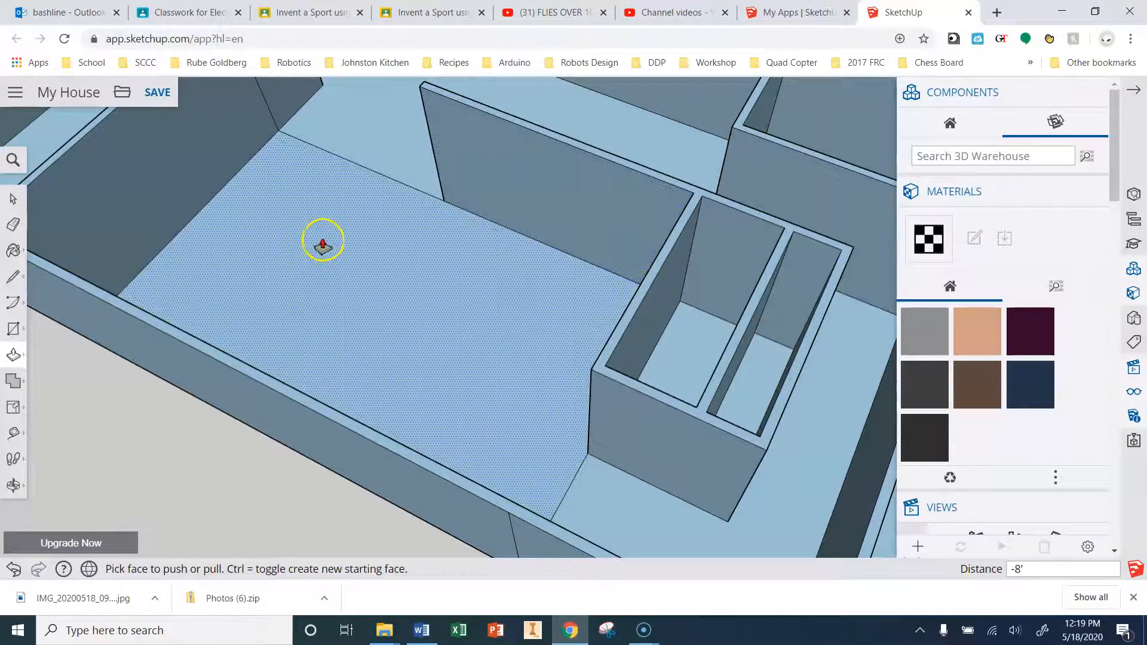
Lower the floor of the large room between the garage and the closet block by 1'.
{"action": "left_click_drag", "start_coordinate": [322, 242], "coordinate": [323, 259]}
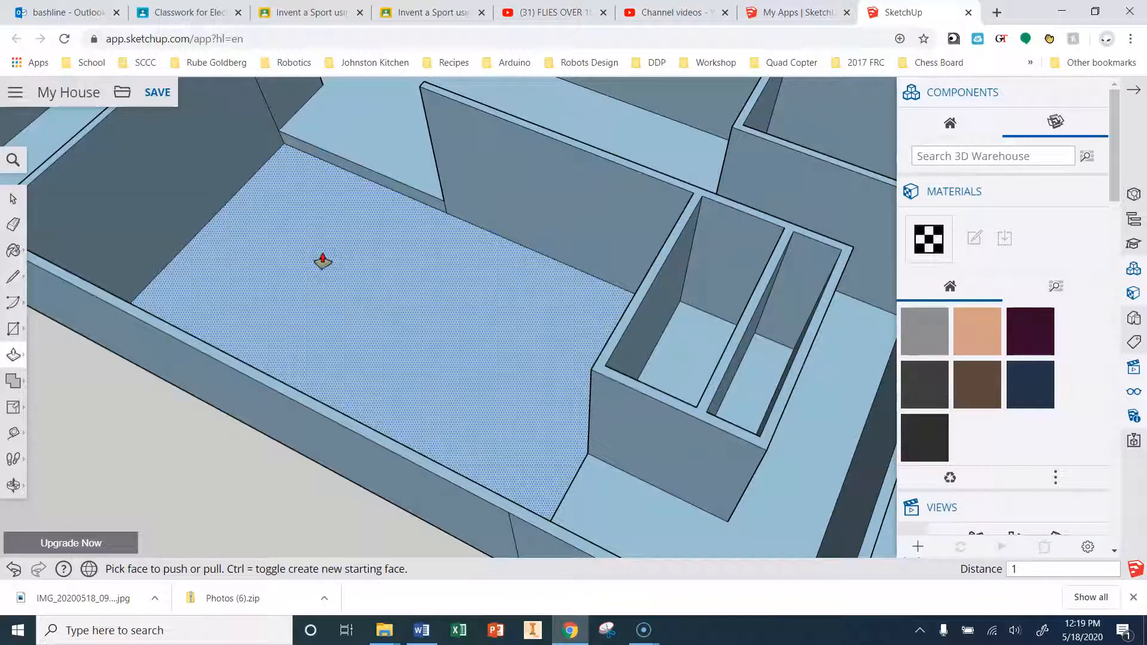
{"action": "left_click", "coordinate": [323, 261]}
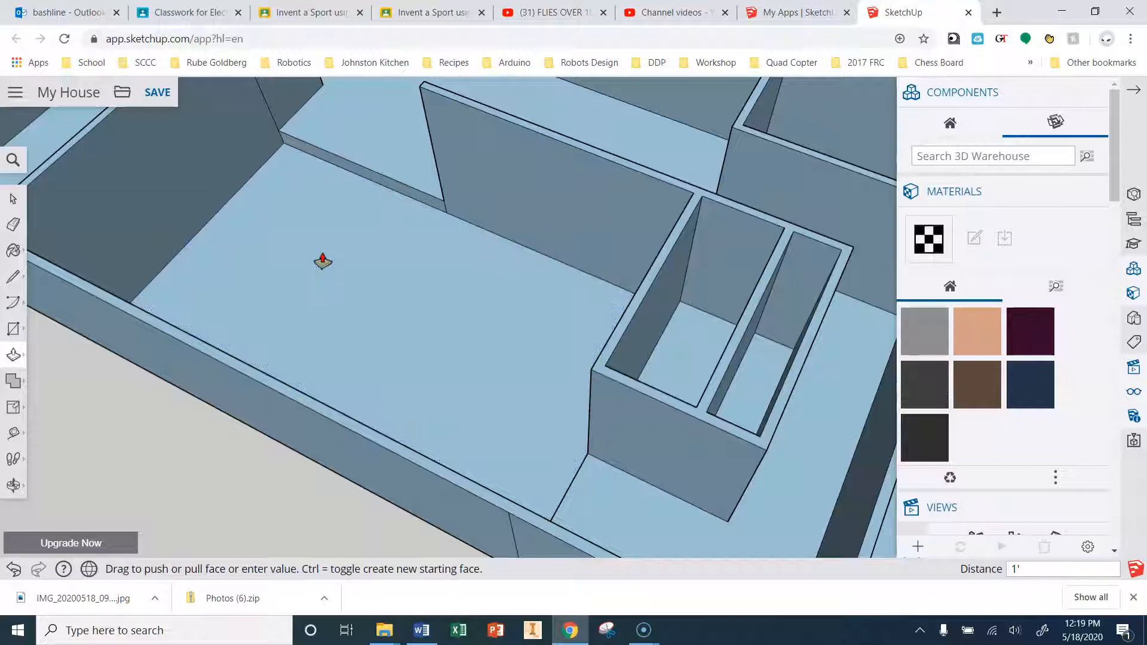
{"action": "scroll", "coordinate": [377, 342], "scroll_direction": "down", "scroll_amount": 4}
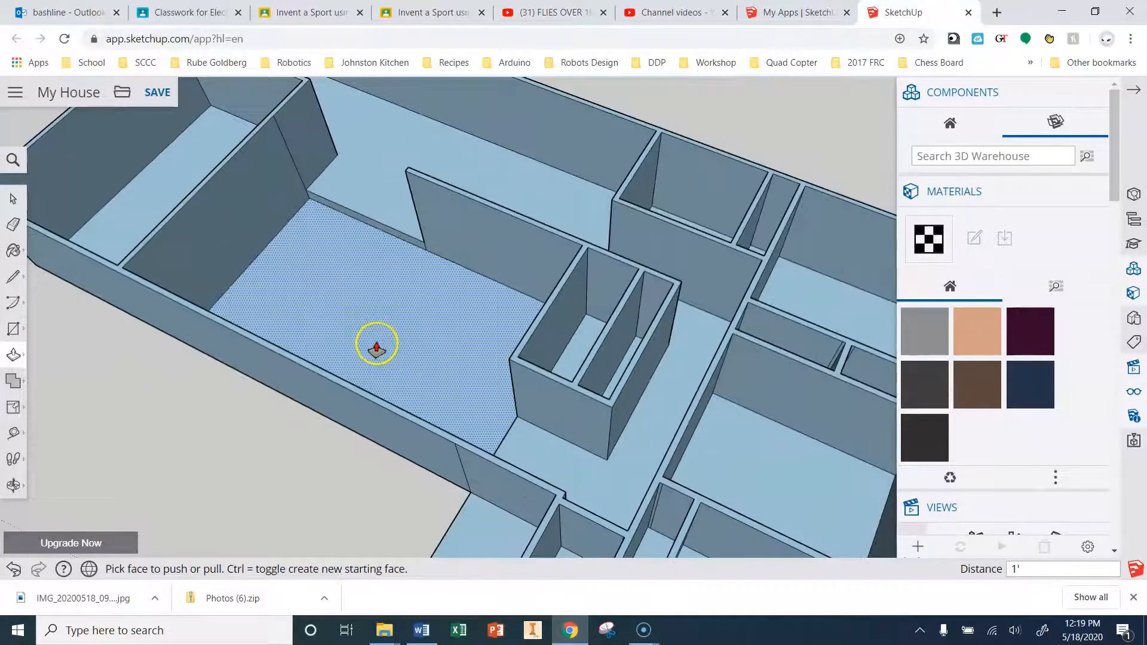
Lower the garage floor by 1', level with the sunken floor of the adjoining room.
{"action": "middle_click_drag", "start_coordinate": [340, 404], "coordinate": [586, 293]}
{"action": "left_click", "coordinate": [197, 466]}
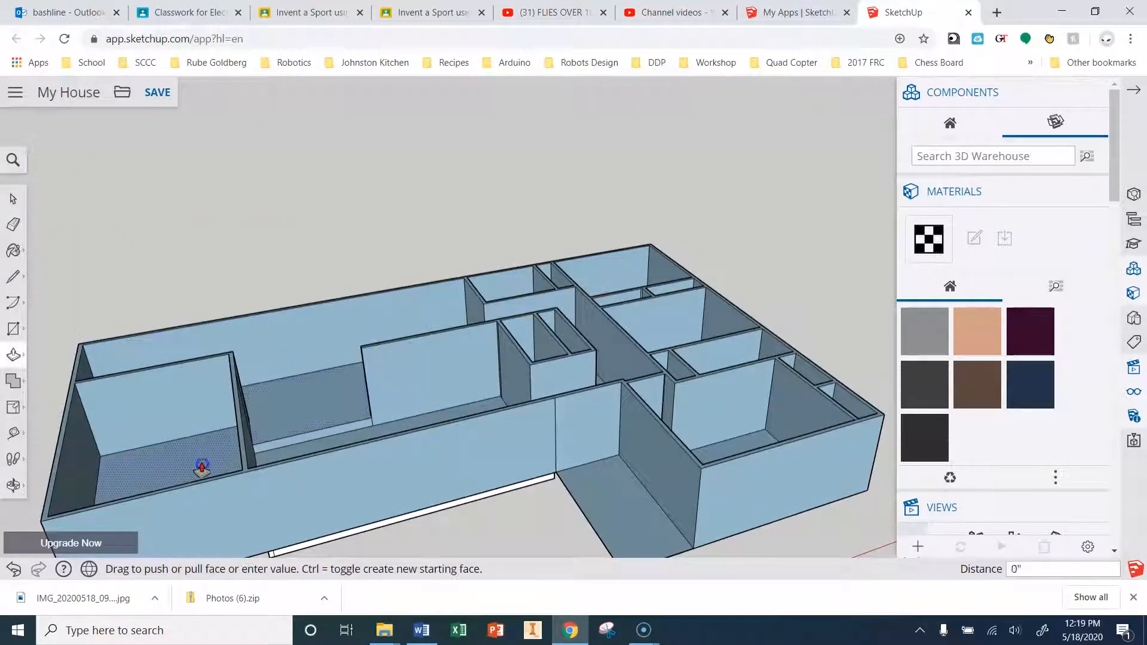
{"action": "left_click", "coordinate": [287, 455]}
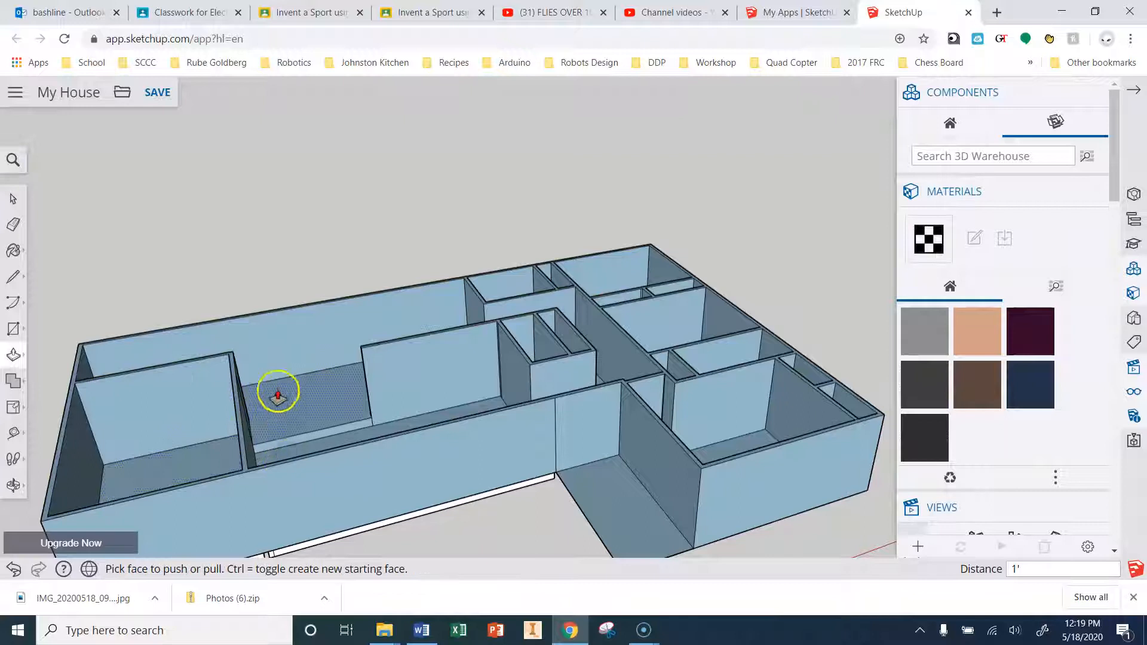
{"action": "scroll", "coordinate": [279, 394], "scroll_direction": "down", "scroll_amount": 3}
{"action": "scroll", "coordinate": [409, 499], "scroll_direction": "up", "scroll_amount": 4}
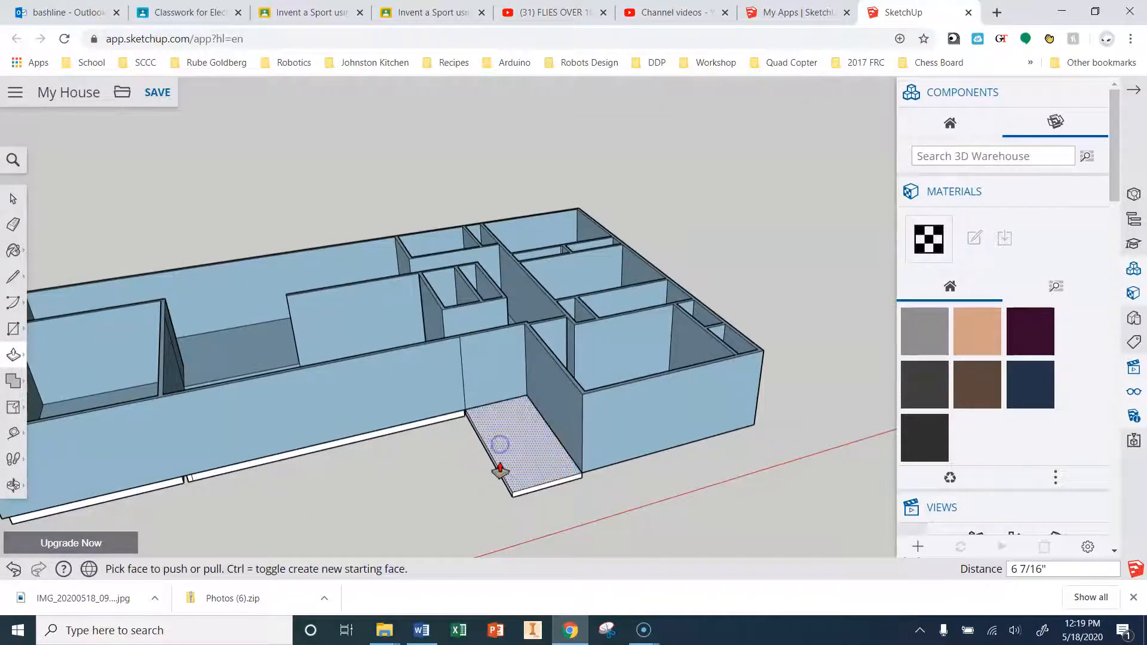
{"action": "middle_click_drag", "start_coordinate": [335, 384], "coordinate": [365, 473]}
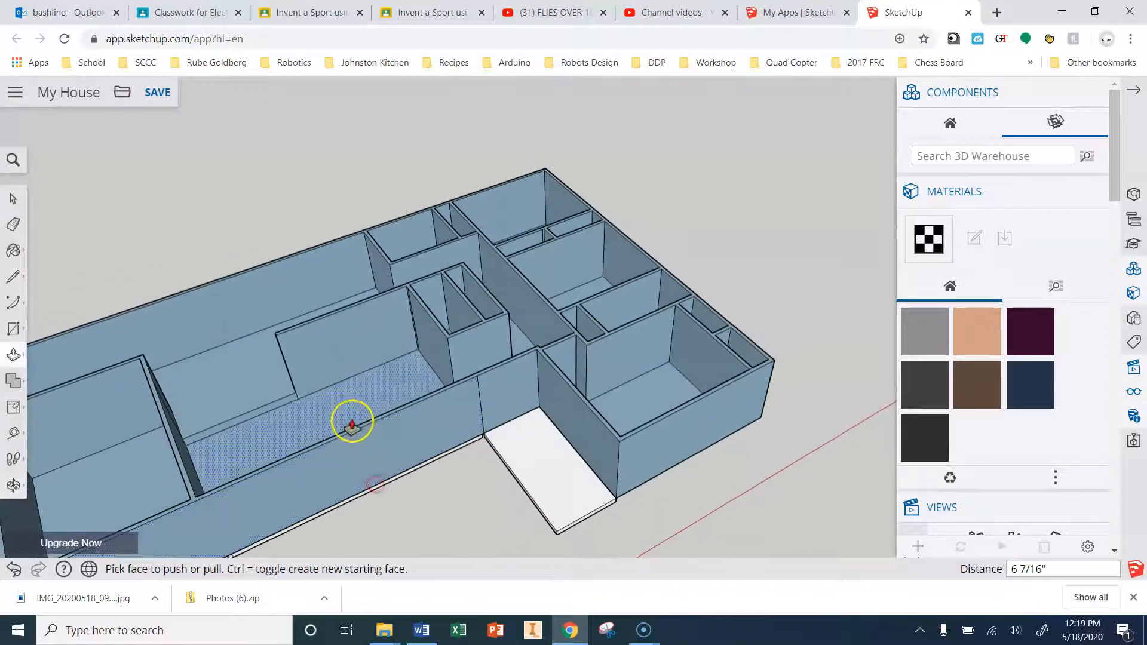
{"action": "left_click", "coordinate": [353, 419]}
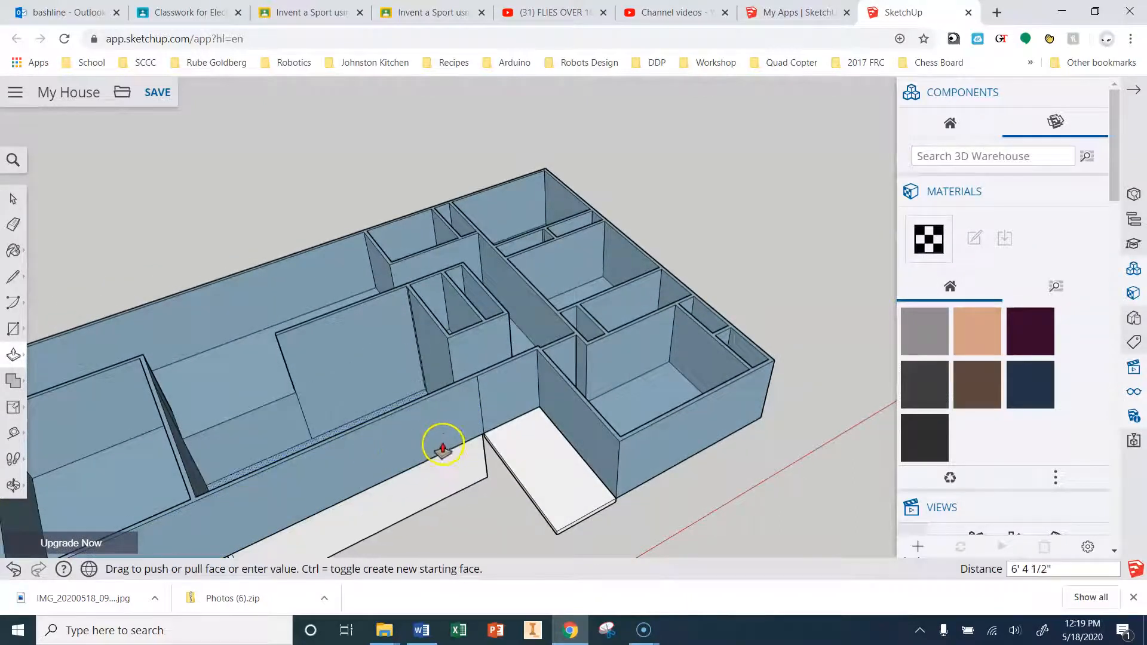
{"action": "key", "text": "Escape"}
{"action": "key", "text": "ctrl+z"}
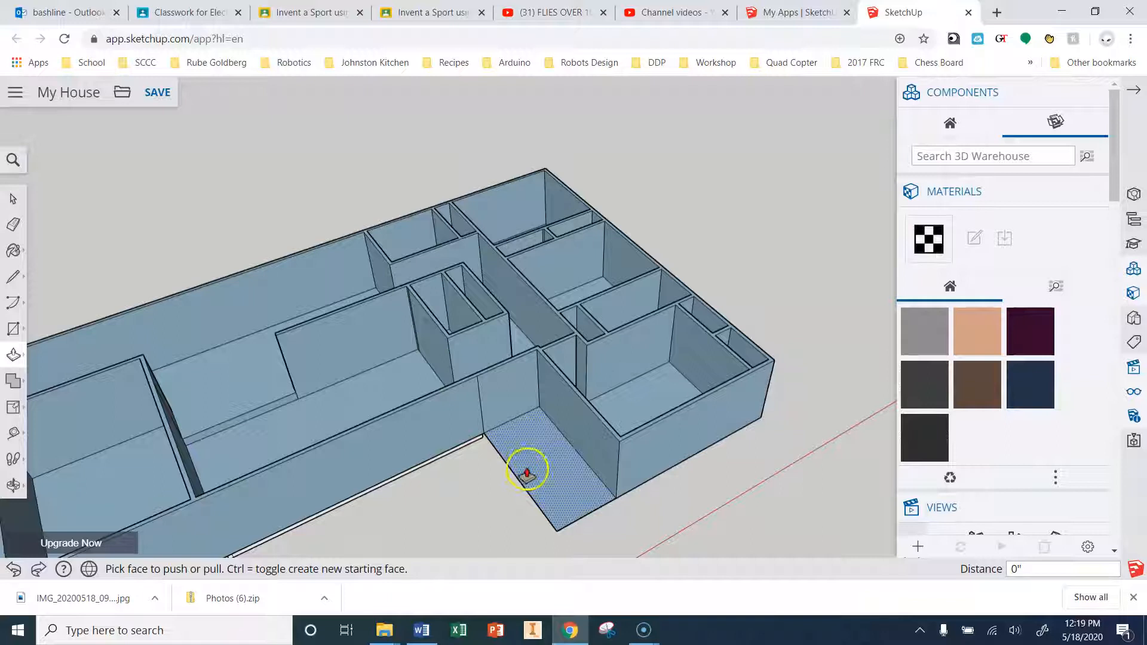
Push/Pull the entry porch slab down, matching the level of the sunken room floor.
{"action": "left_click", "coordinate": [527, 474]}
{"action": "left_click", "coordinate": [375, 400]}
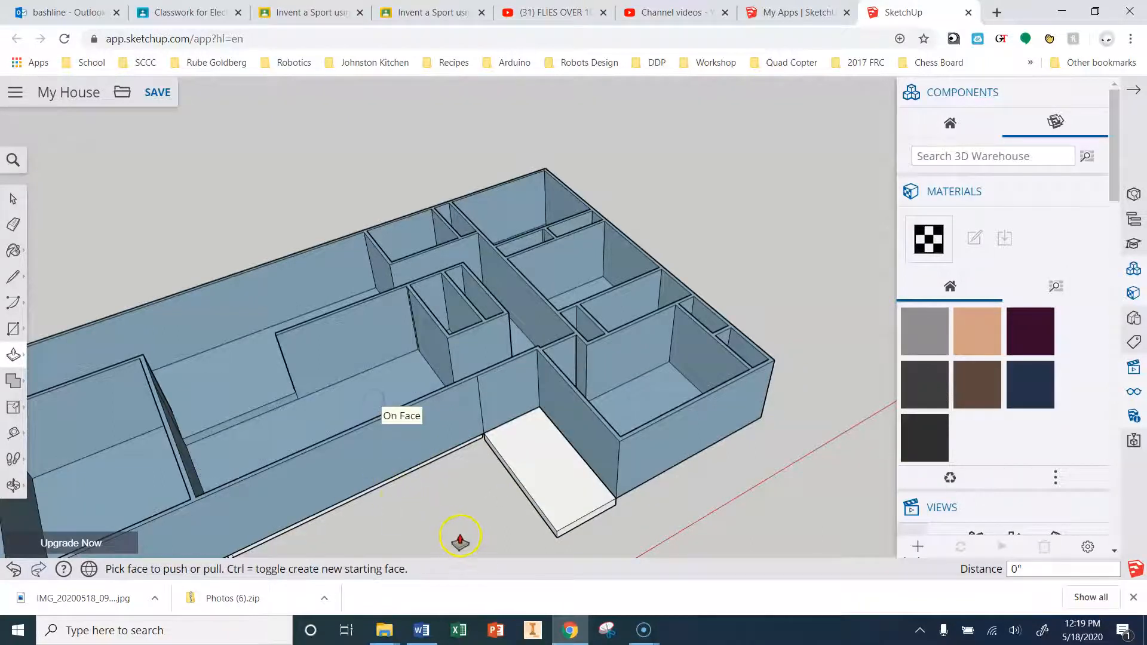
Erase the leftover vertical edges on the garage wall and the central partition where they meet the floor step.
{"action": "middle_click_drag", "start_coordinate": [440, 504], "coordinate": [474, 519]}
{"action": "middle_click_drag", "start_coordinate": [159, 402], "coordinate": [44, 369]}
{"action": "scroll", "coordinate": [272, 228], "scroll_direction": "up", "scroll_amount": 4}
{"action": "scroll", "coordinate": [314, 346], "scroll_direction": "up", "scroll_amount": 2}
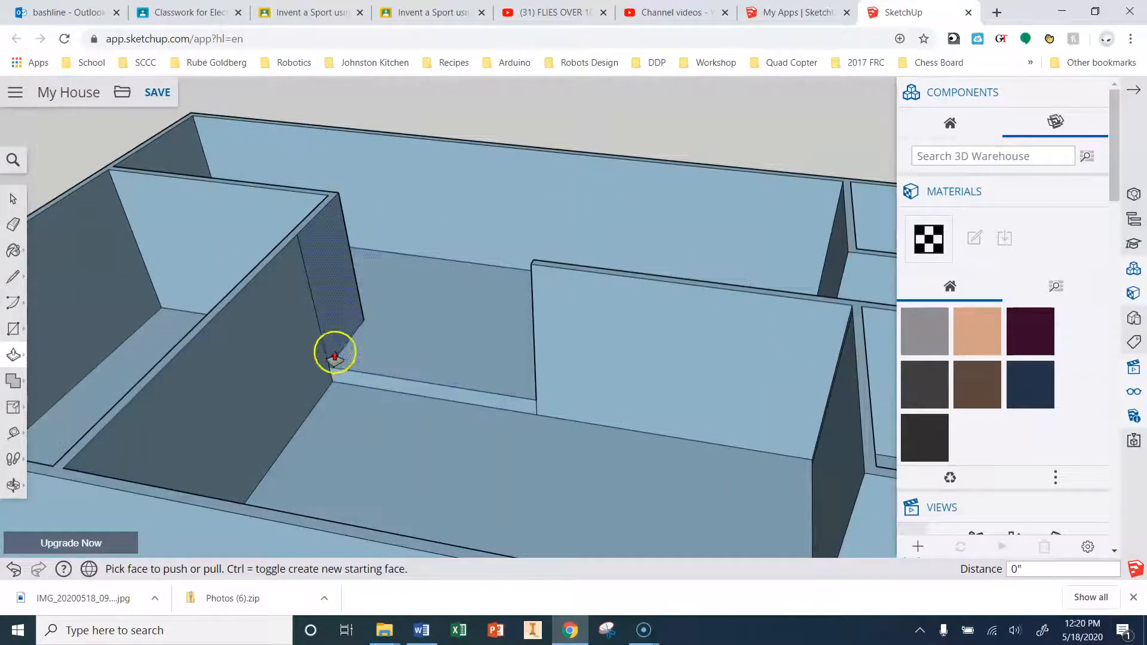
{"action": "left_click", "coordinate": [13, 223]}
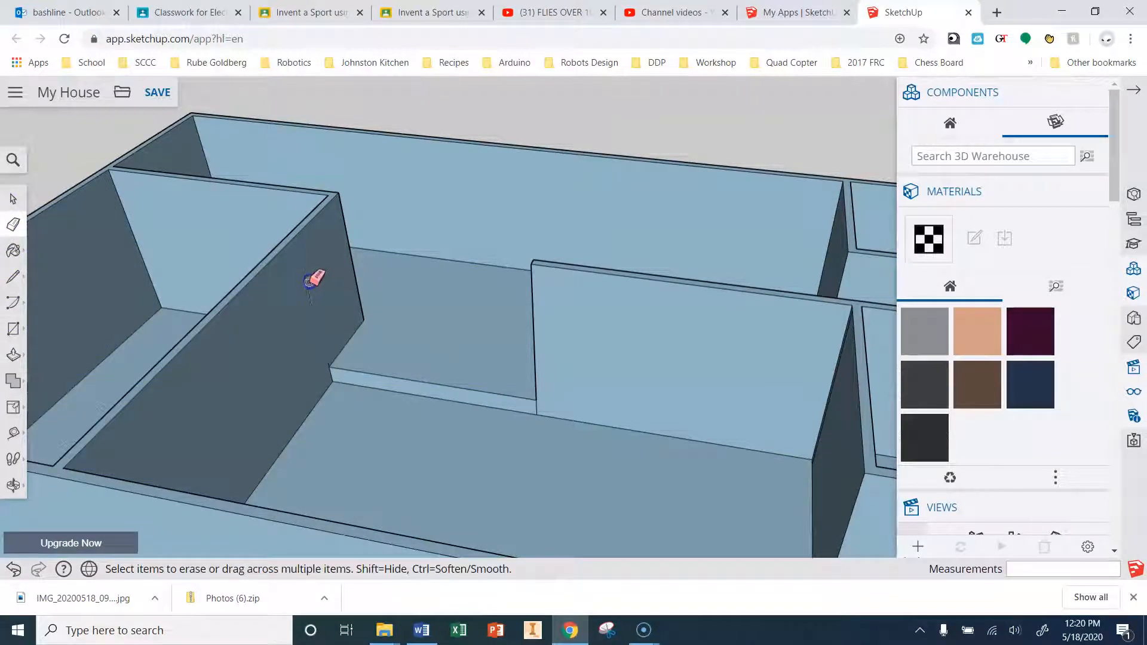
{"action": "scroll", "coordinate": [539, 389], "scroll_direction": "up", "scroll_amount": 3}
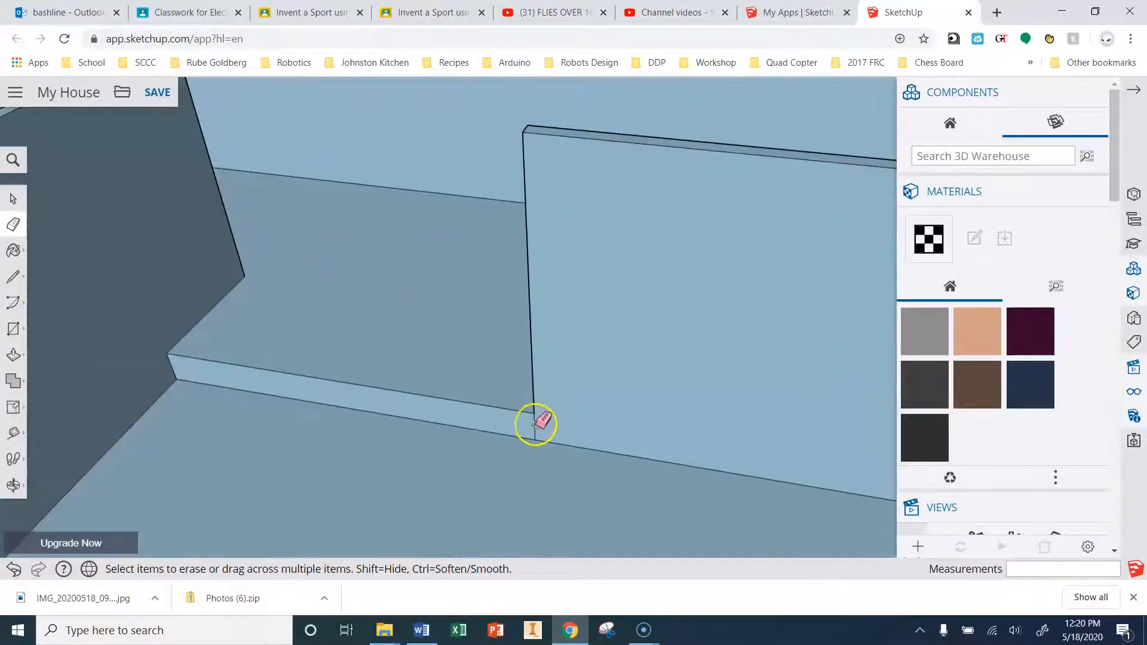
Erase the leftover vertical edge on the outside of the long front wall beside the entry porch.
{"action": "scroll", "coordinate": [384, 302], "scroll_direction": "down", "scroll_amount": 5}
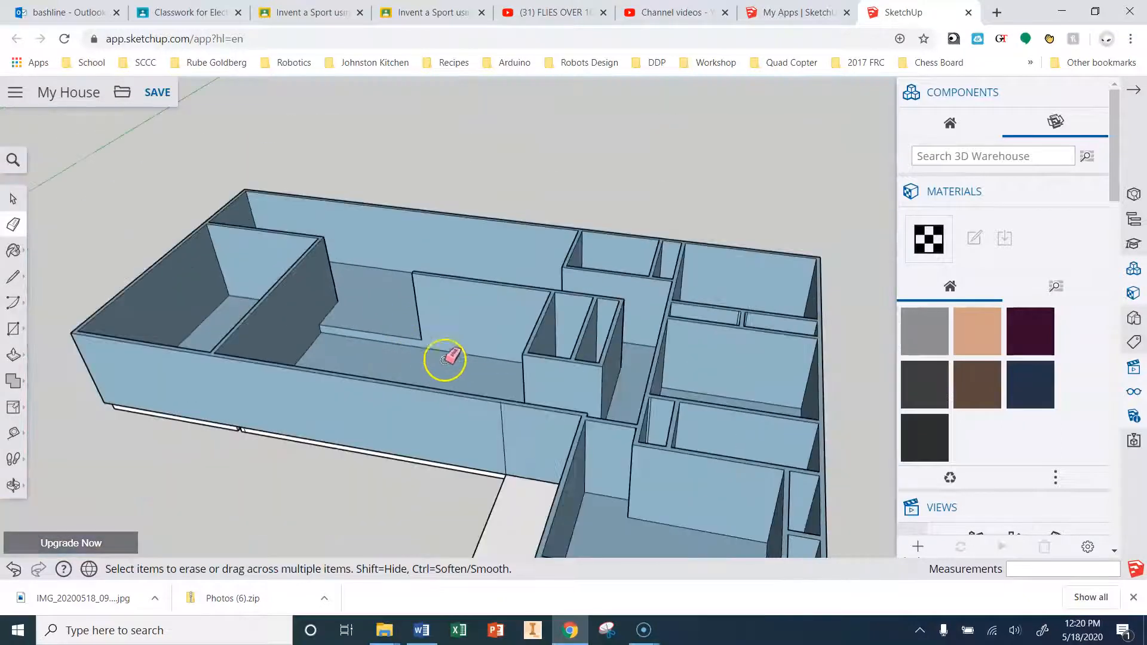
{"action": "scroll", "coordinate": [537, 442], "scroll_direction": "up", "scroll_amount": 4}
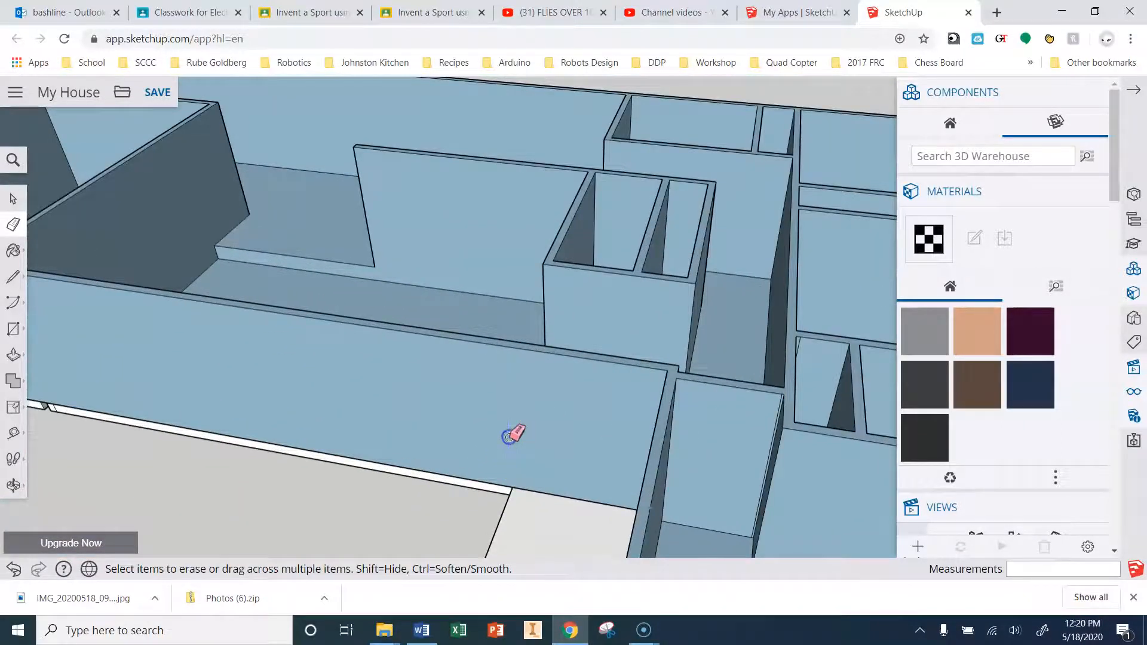
{"action": "scroll", "coordinate": [509, 436], "scroll_direction": "down", "scroll_amount": 3}
{"action": "scroll", "coordinate": [619, 205], "scroll_direction": "up", "scroll_amount": 3}
{"action": "mouse_move", "coordinate": [621, 231]}
{"action": "middle_mouse_down"}
{"action": "mouse_move", "coordinate": [481, 263]}
{"action": "mouse_move", "coordinate": [625, 168]}
{"action": "mouse_move", "coordinate": [537, 231]}
{"action": "middle_mouse_up"}
{"action": "scroll", "coordinate": [518, 263], "scroll_direction": "down", "scroll_amount": 6}
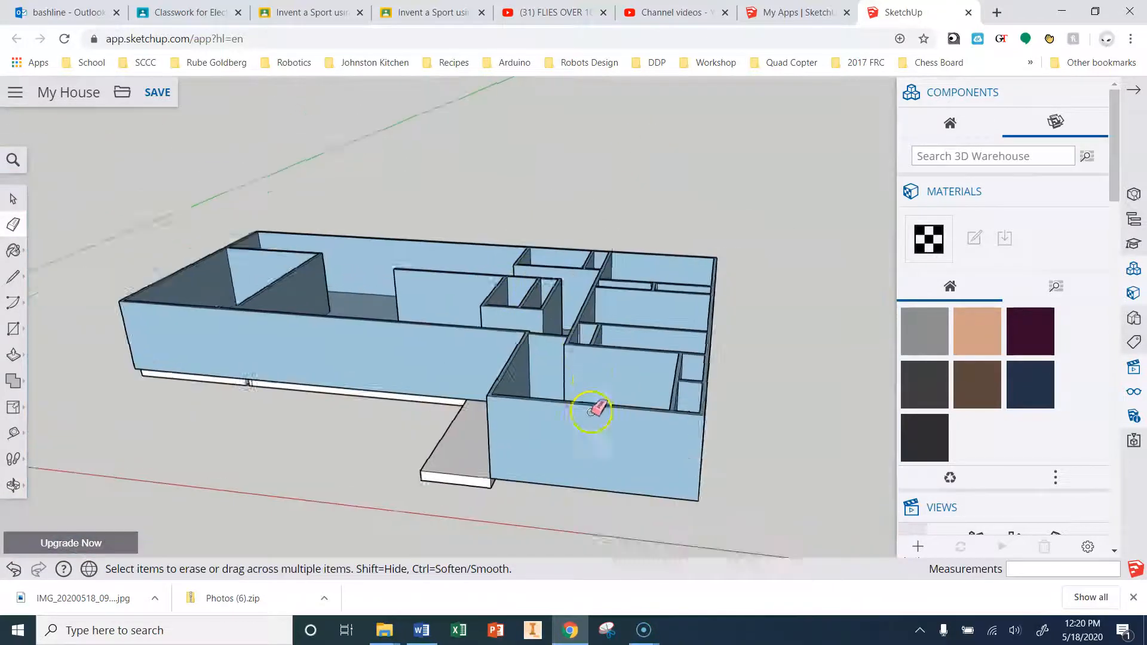
Erase the leftover vertical edge near the inside corner of the entry wall beside the small closet.
{"action": "scroll", "coordinate": [575, 399], "scroll_direction": "up", "scroll_amount": 4}
{"action": "mouse_move", "coordinate": [517, 321]}
{"action": "middle_mouse_down"}
{"action": "mouse_move", "coordinate": [700, 459]}
{"action": "mouse_move", "coordinate": [665, 392]}
{"action": "middle_mouse_up"}
{"action": "scroll", "coordinate": [653, 346], "scroll_direction": "up", "scroll_amount": 6}
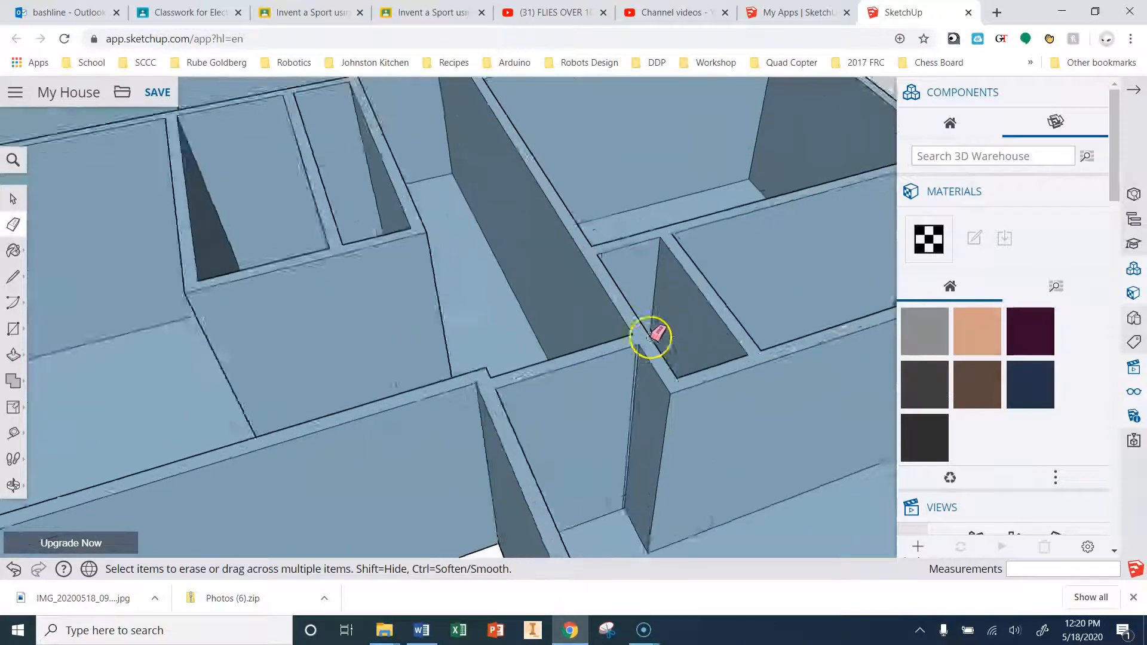
{"action": "scroll", "coordinate": [648, 450], "scroll_direction": "up", "scroll_amount": 3}
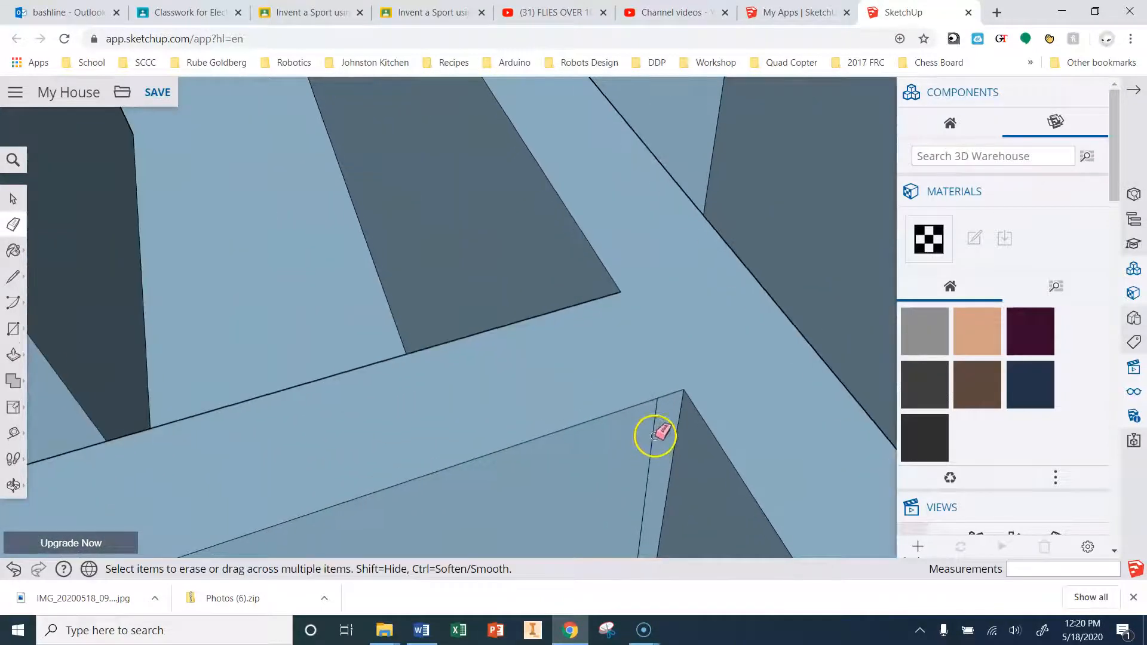
{"action": "scroll", "coordinate": [657, 433], "scroll_direction": "down", "scroll_amount": 8}
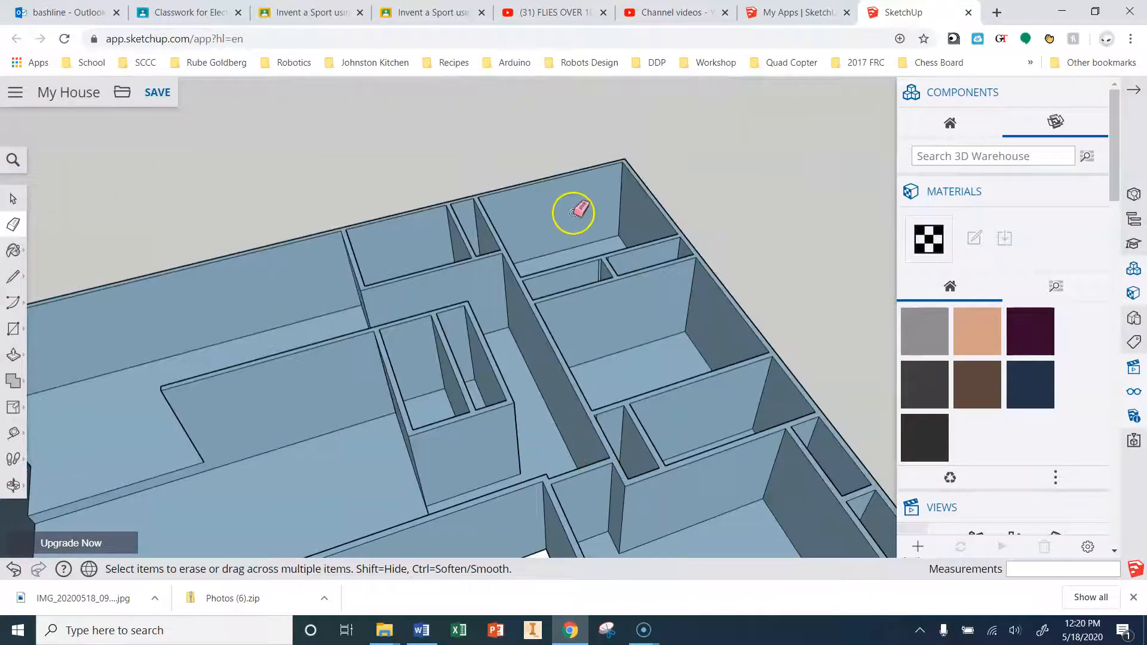
Erase the leftover vertical edge in the corner of the narrow closet between the two bedrooms.
{"action": "middle_click_drag", "start_coordinate": [573, 213], "coordinate": [792, 320]}
{"action": "scroll", "coordinate": [538, 257], "scroll_direction": "up", "scroll_amount": 6}
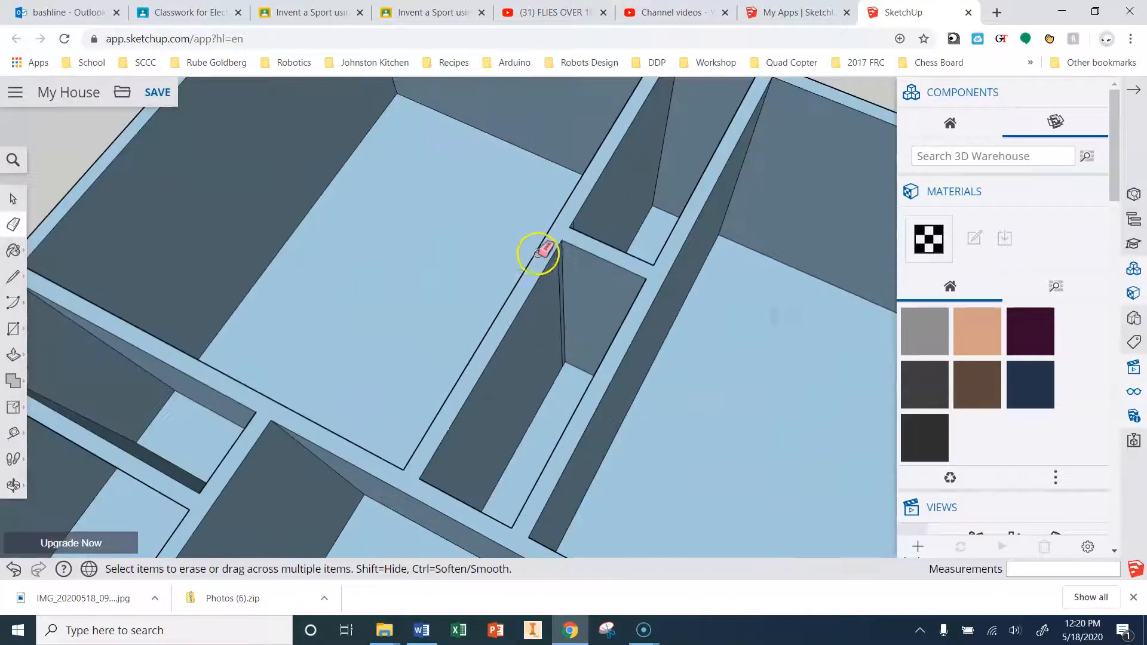
{"action": "scroll", "coordinate": [558, 289], "scroll_direction": "down", "scroll_amount": 10}
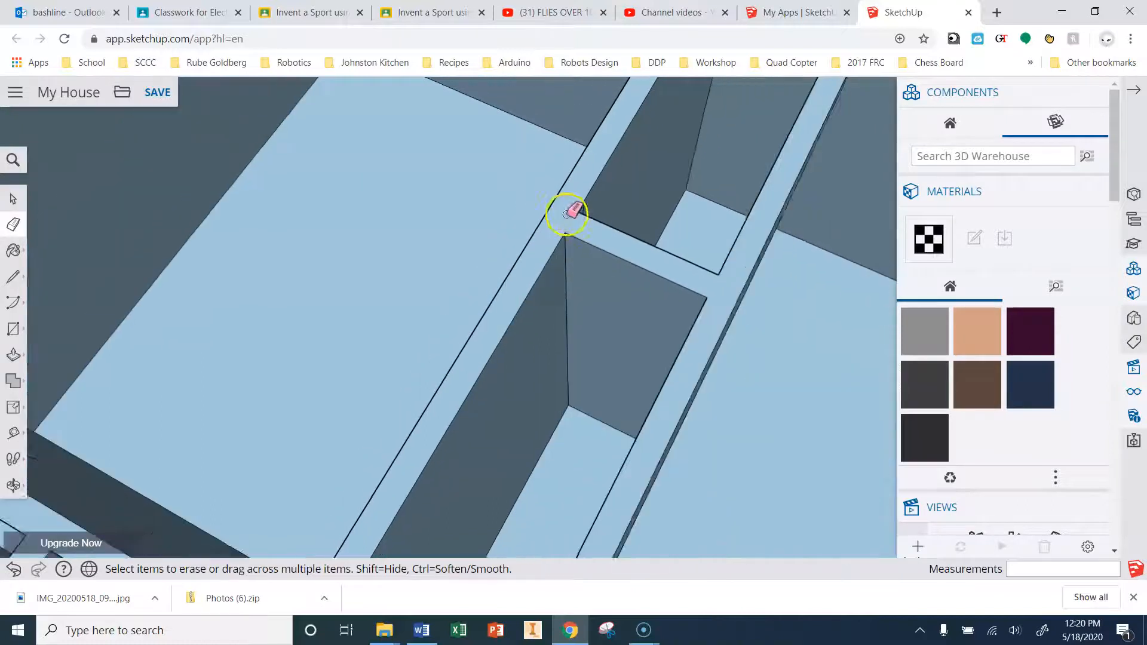
{"action": "scroll", "coordinate": [281, 440], "scroll_direction": "up", "scroll_amount": 3}
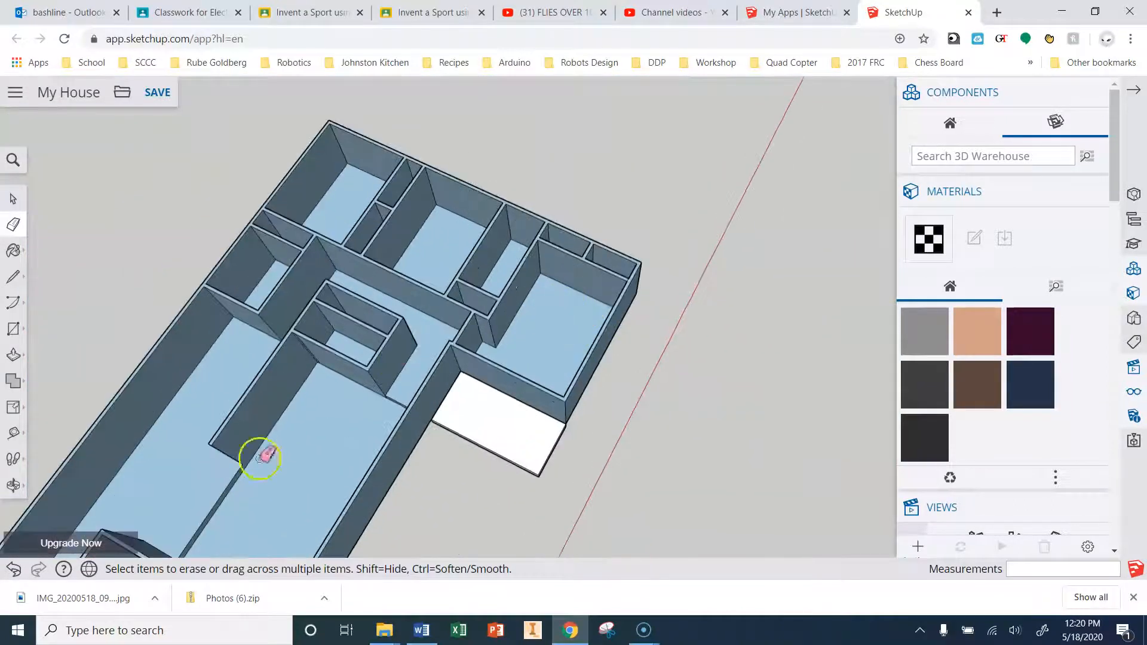
Inspect the walls around the garage and the adjoining long room for remaining stray edges.
{"action": "scroll", "coordinate": [340, 335], "scroll_direction": "down", "scroll_amount": 4}
{"action": "scroll", "coordinate": [213, 476], "scroll_direction": "up", "scroll_amount": 8}
{"action": "scroll", "coordinate": [166, 391], "scroll_direction": "up", "scroll_amount": 5}
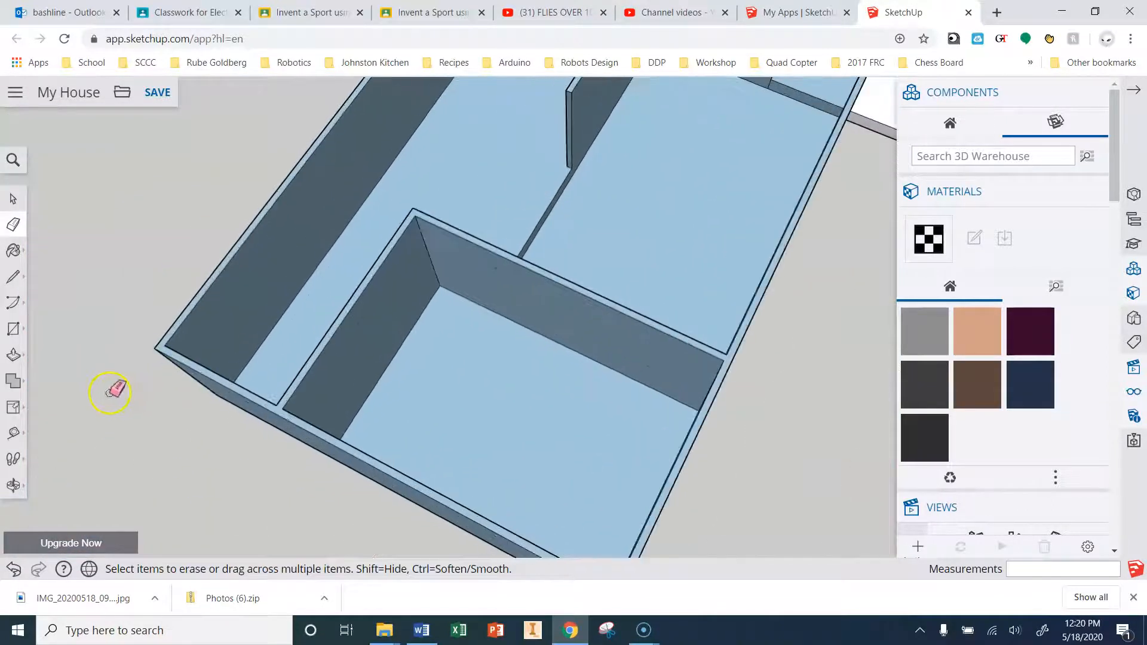
{"action": "middle_click_drag", "start_coordinate": [158, 392], "coordinate": [193, 162]}
{"action": "middle_click_drag", "start_coordinate": [110, 228], "coordinate": [17, 167]}
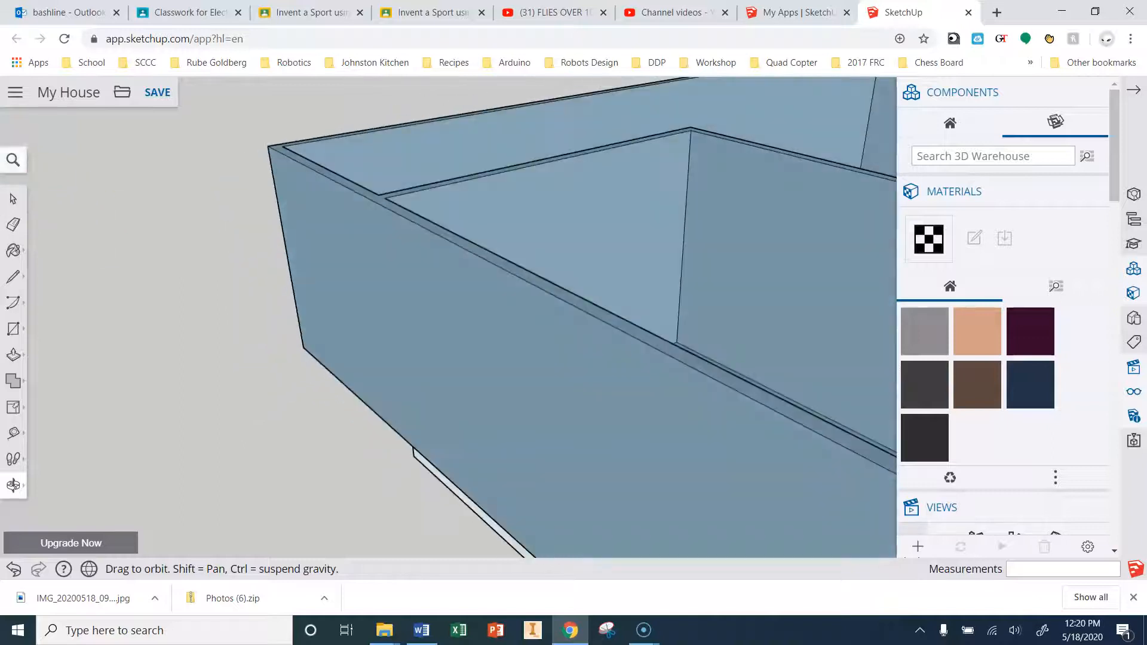
{"action": "mouse_move", "coordinate": [454, 175]}
{"action": "middle_mouse_down"}
{"action": "mouse_move", "coordinate": [209, 200]}
{"action": "mouse_move", "coordinate": [123, 272]}
{"action": "mouse_move", "coordinate": [28, 284]}
{"action": "mouse_move", "coordinate": [13, 299]}
{"action": "middle_mouse_up"}
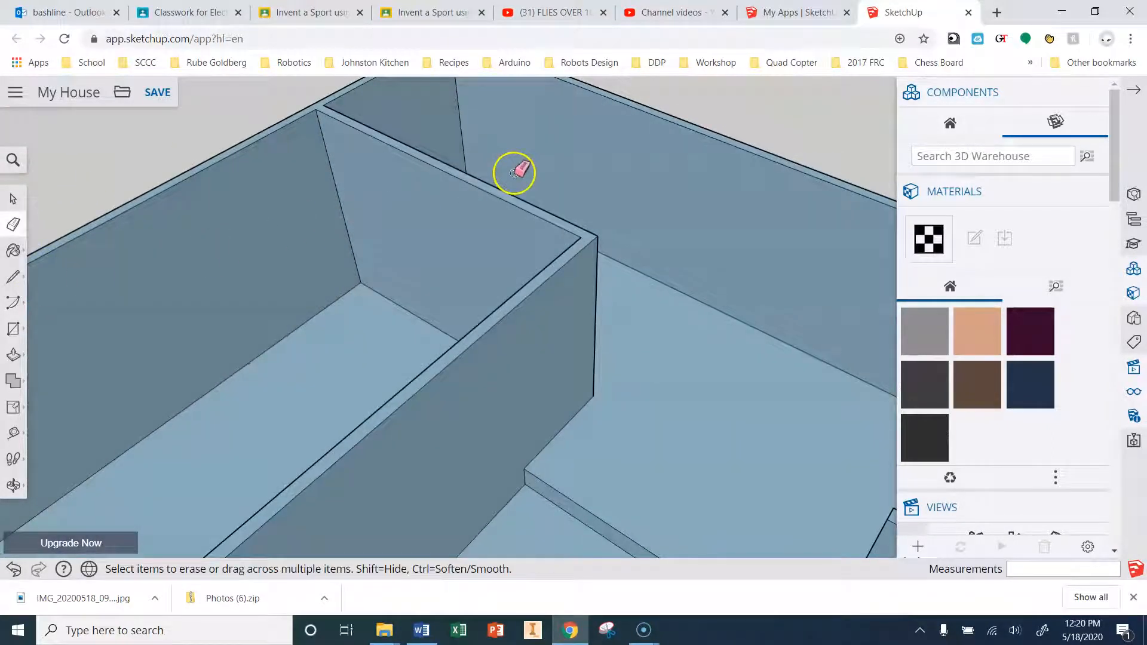
{"action": "mouse_move", "coordinate": [514, 174]}
{"action": "middle_mouse_down"}
{"action": "mouse_move", "coordinate": [492, 200]}
{"action": "mouse_move", "coordinate": [275, 181]}
{"action": "mouse_move", "coordinate": [228, 197]}
{"action": "mouse_move", "coordinate": [339, 160]}
{"action": "middle_mouse_up"}
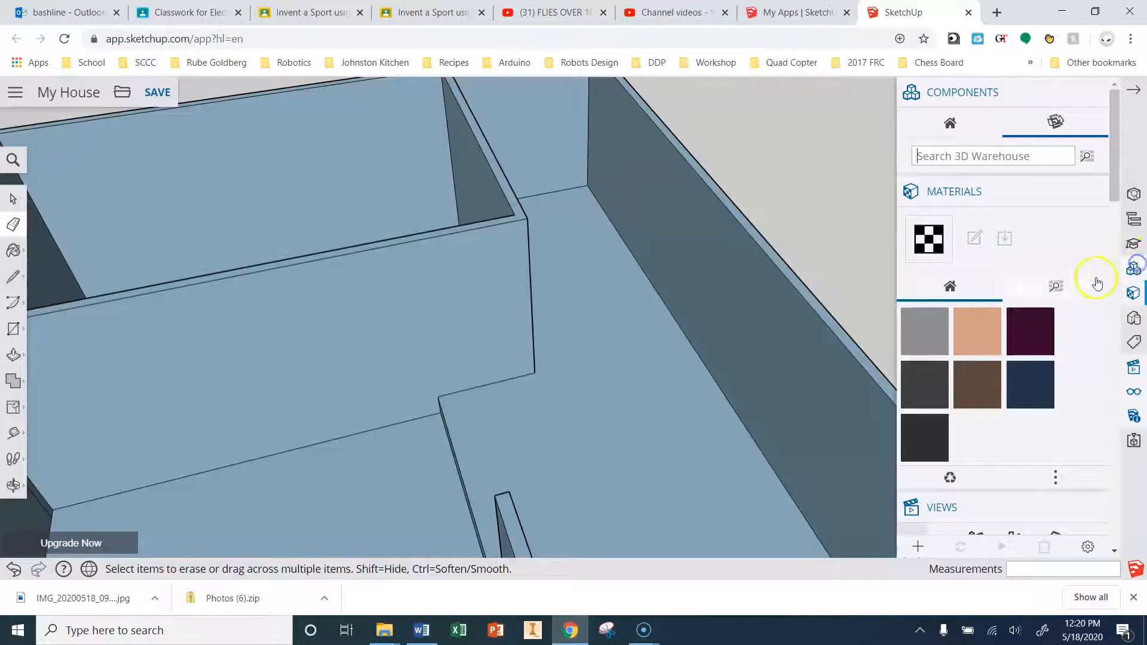
Collapse the open Components and Materials panels to free the drawing area around the garage end of the house.
{"action": "left_click", "coordinate": [1133, 90]}
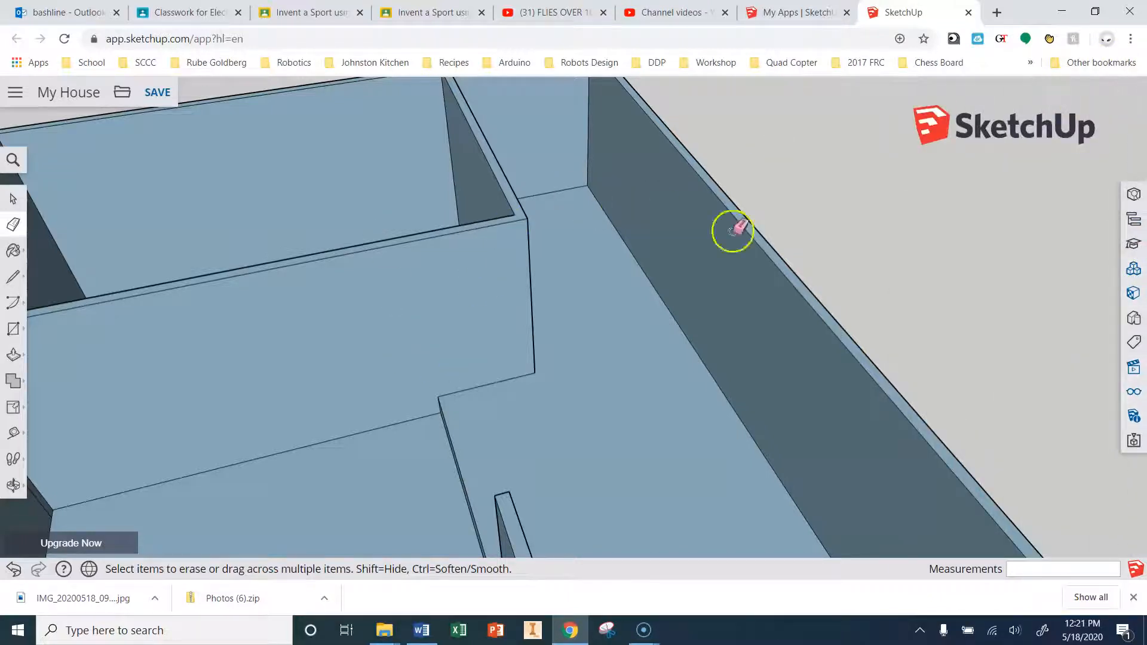
{"action": "middle_click_drag", "start_coordinate": [824, 202], "coordinate": [685, 215]}
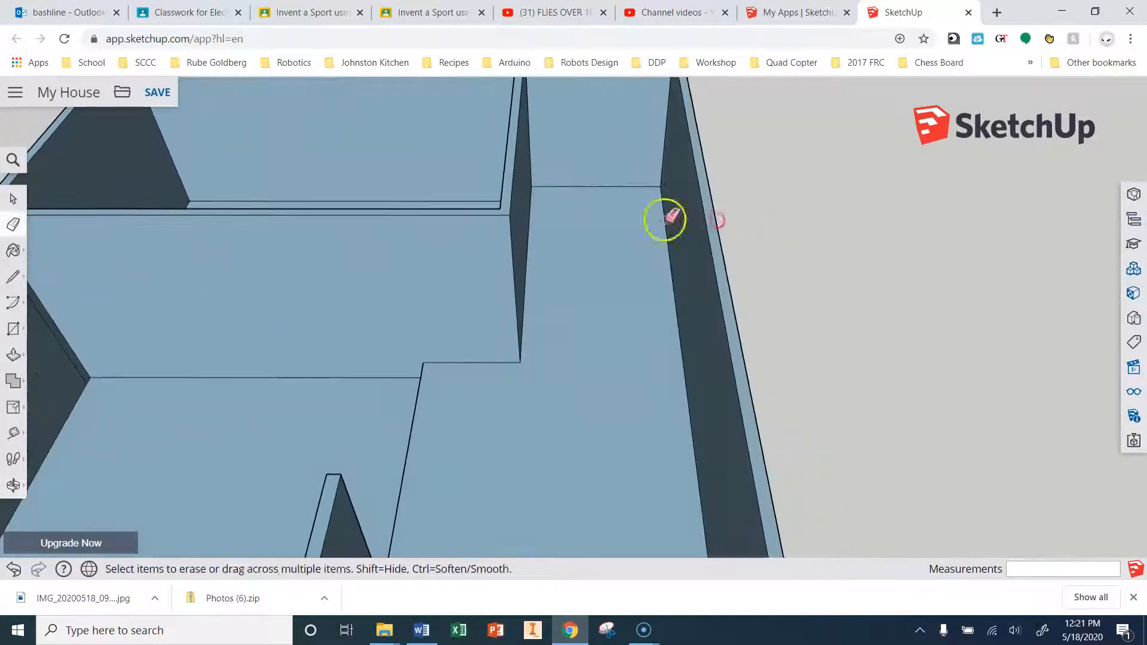
{"action": "mouse_move", "coordinate": [61, 386]}
{"action": "middle_mouse_down"}
{"action": "mouse_move", "coordinate": [108, 363]}
{"action": "mouse_move", "coordinate": [103, 323]}
{"action": "mouse_move", "coordinate": [126, 321]}
{"action": "middle_mouse_up"}
{"action": "scroll", "coordinate": [394, 322], "scroll_direction": "down", "scroll_amount": 2}
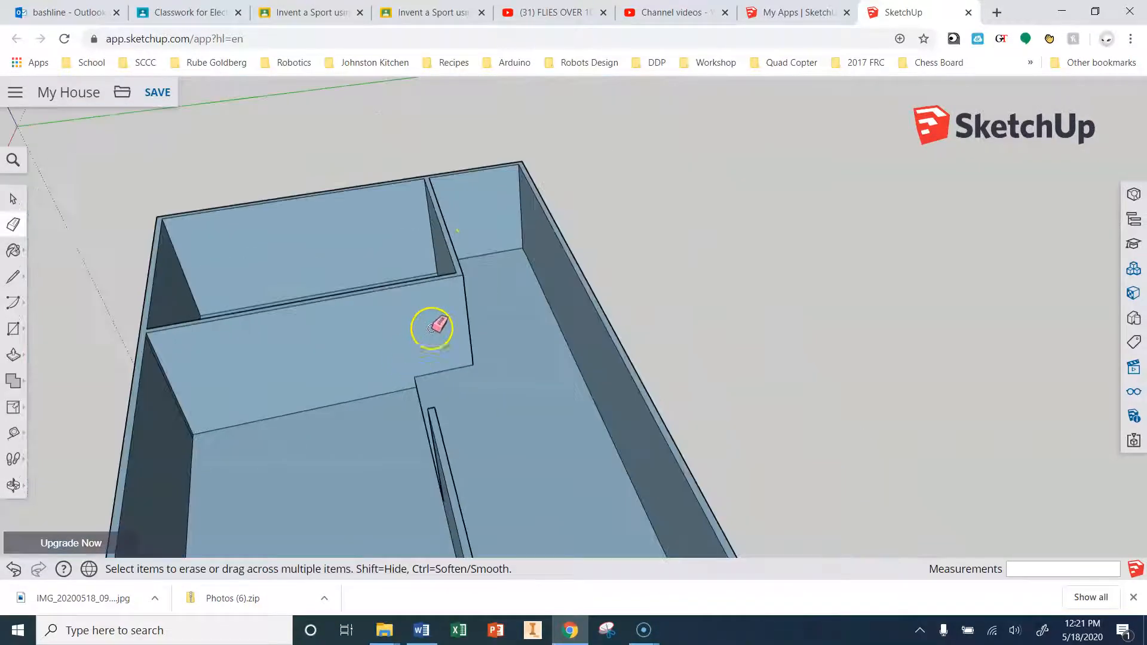
{"action": "scroll", "coordinate": [472, 221], "scroll_direction": "up", "scroll_amount": 3}
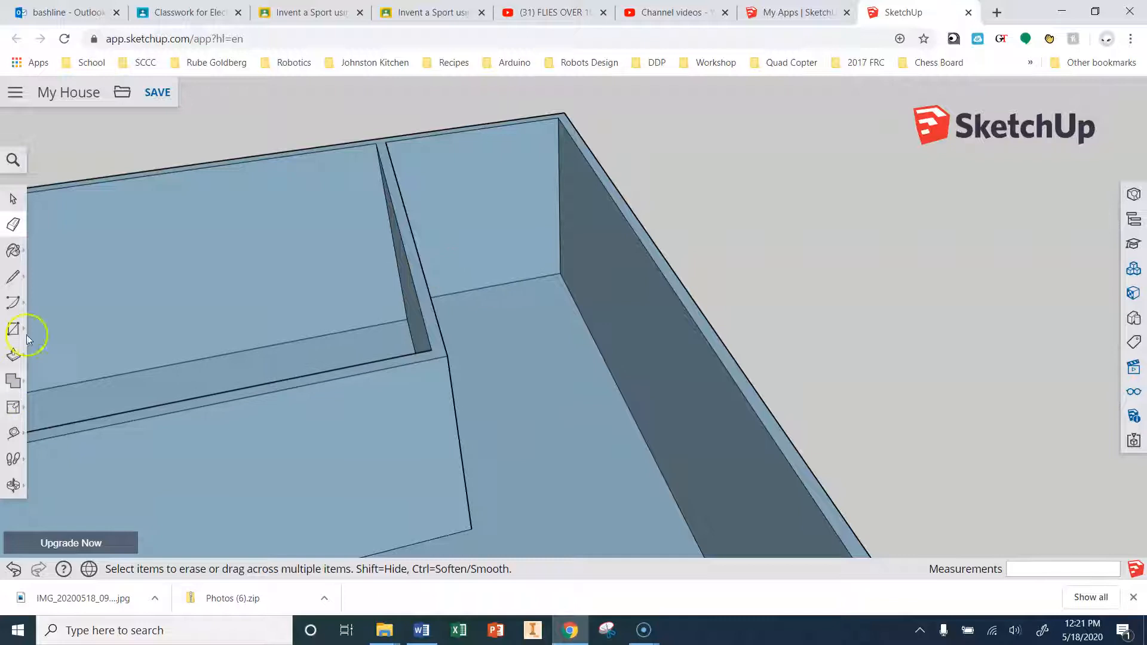
Draw a 6" line along the base of the end wall beside the garage, starting from the outer floor corner.
{"action": "left_click", "coordinate": [13, 277]}
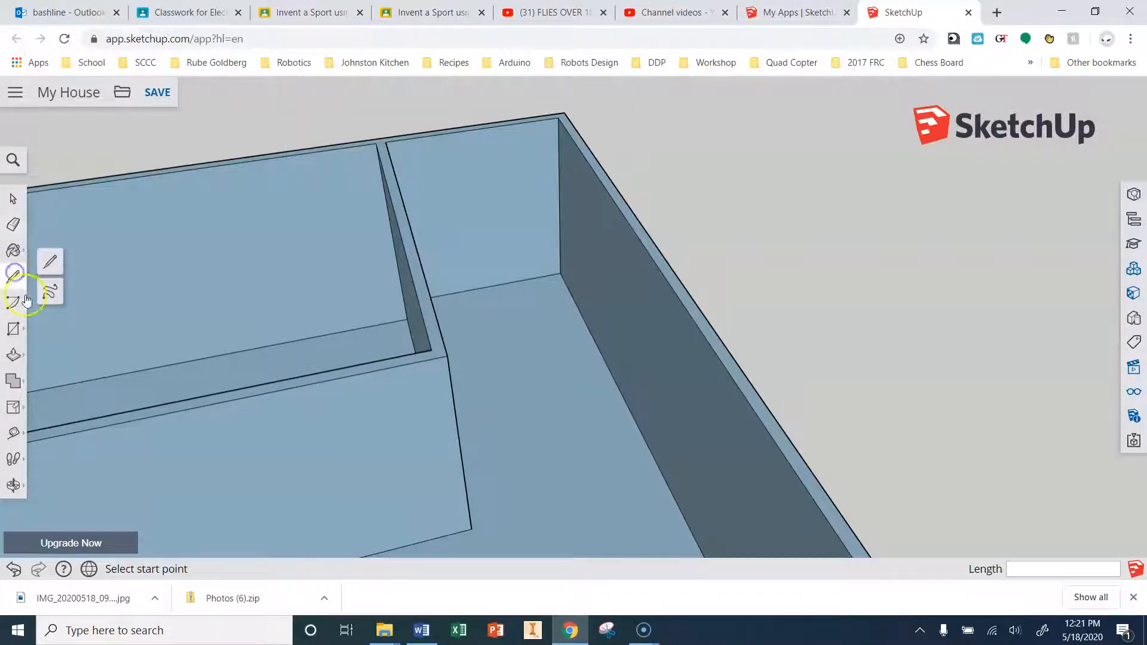
{"action": "left_click", "coordinate": [52, 269]}
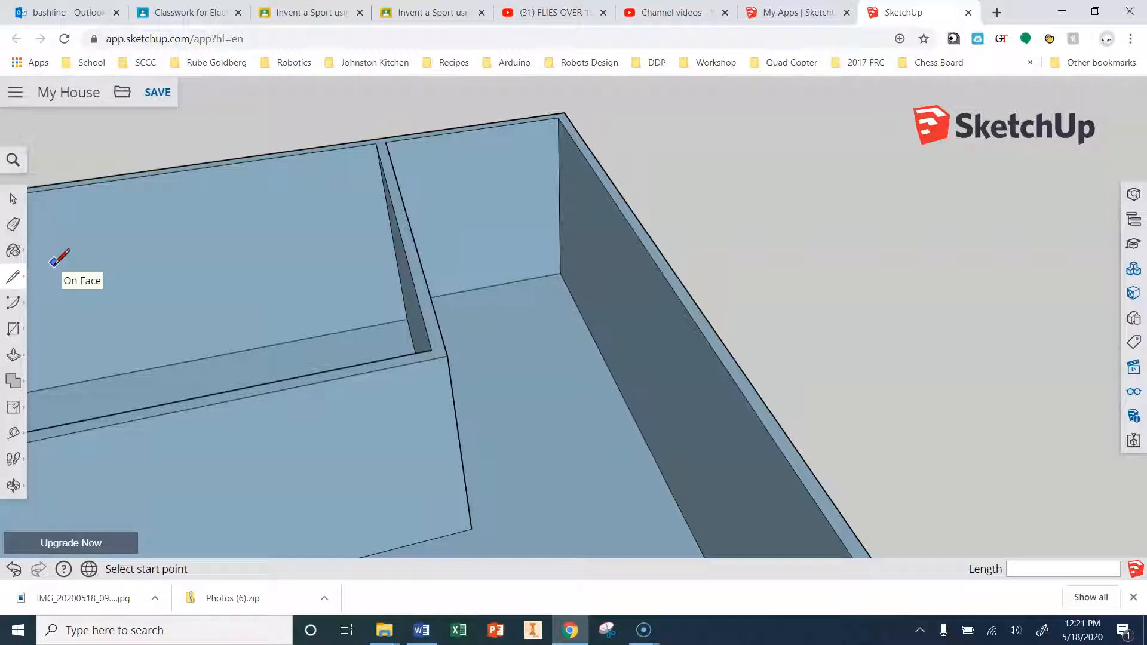
{"action": "left_click", "coordinate": [14, 330]}
{"action": "left_click", "coordinate": [13, 276]}
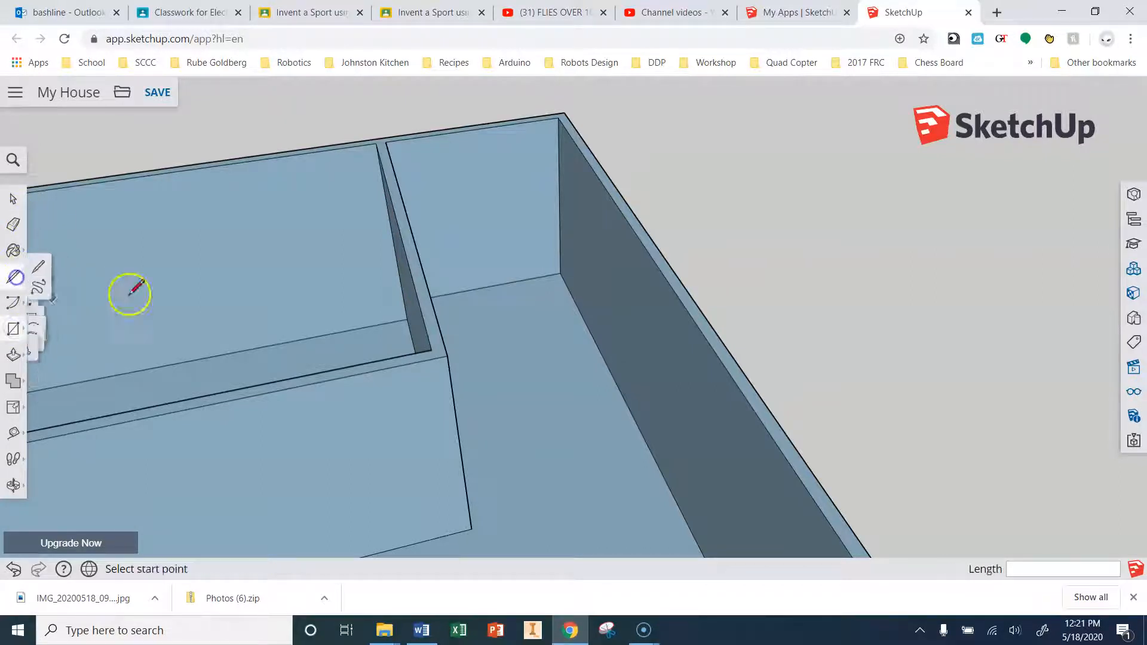
{"action": "scroll", "coordinate": [545, 172], "scroll_direction": "up", "scroll_amount": 2}
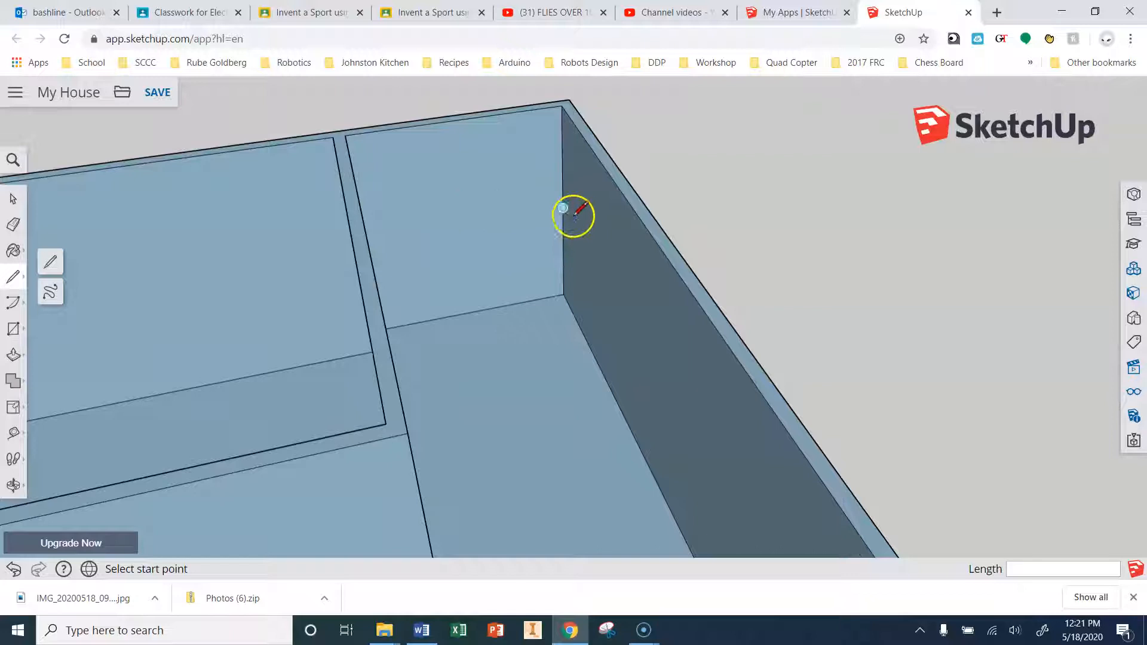
{"action": "scroll", "coordinate": [562, 299], "scroll_direction": "up", "scroll_amount": 2}
{"action": "scroll", "coordinate": [562, 297], "scroll_direction": "up", "scroll_amount": 1}
{"action": "left_click", "coordinate": [566, 290]}
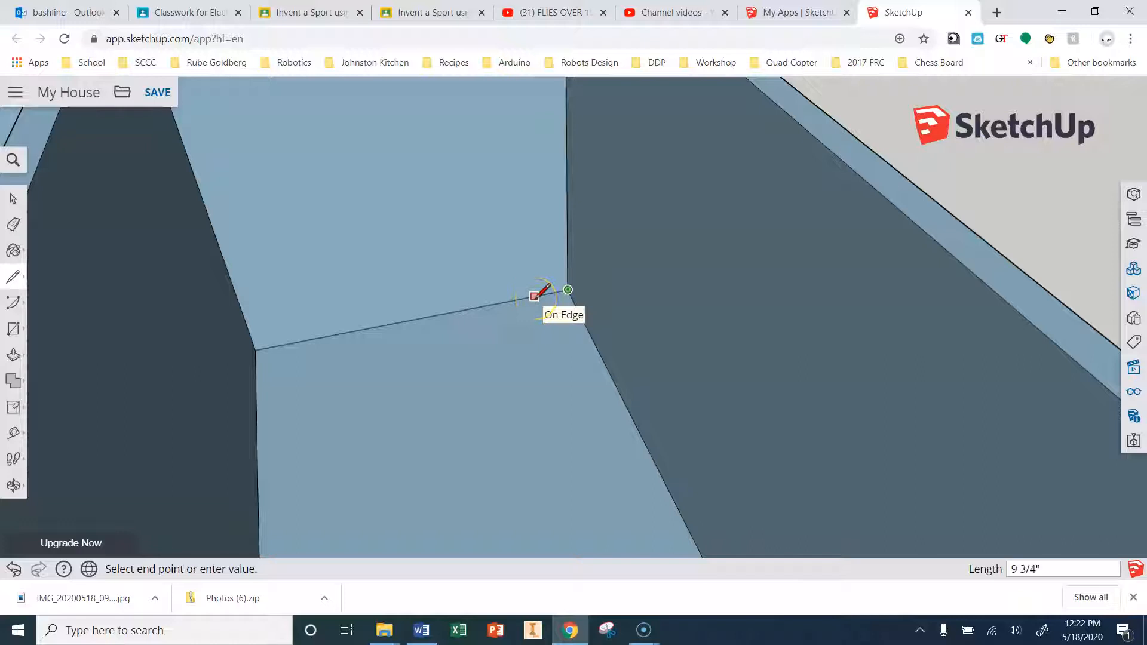
{"action": "type", "text": "6"}
{"action": "key", "text": "Return"}
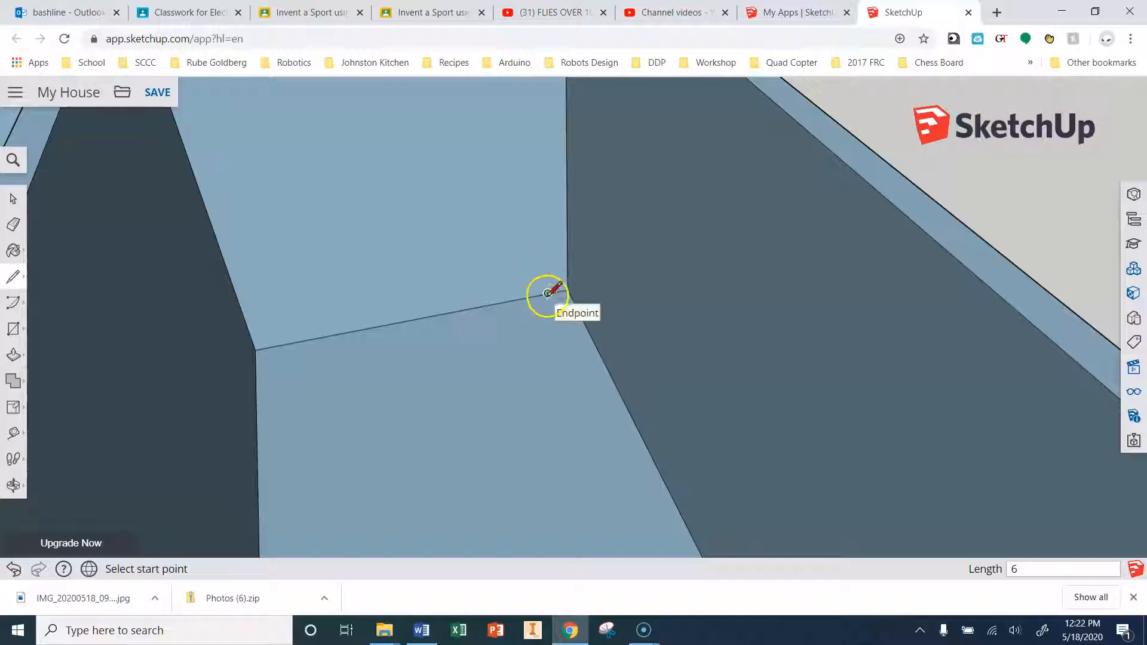
Draw a 2' vertical line up the end wall from the endpoint of the 6" line.
{"action": "left_click", "coordinate": [547, 292]}
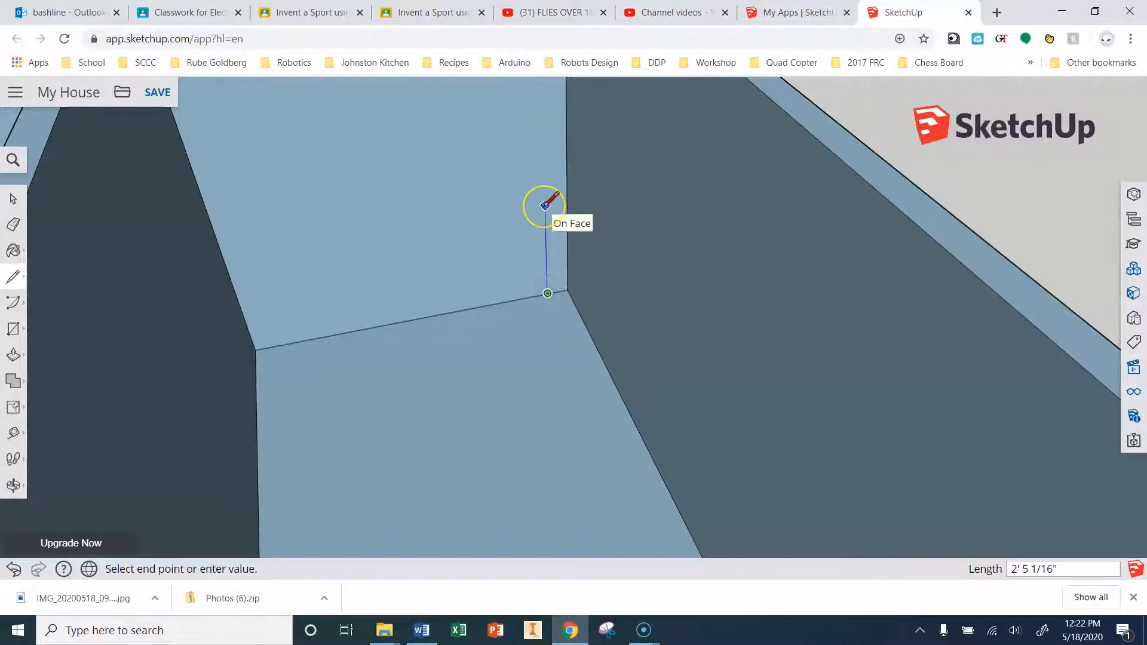
{"action": "scroll", "coordinate": [555, 218], "scroll_direction": "down", "scroll_amount": 4}
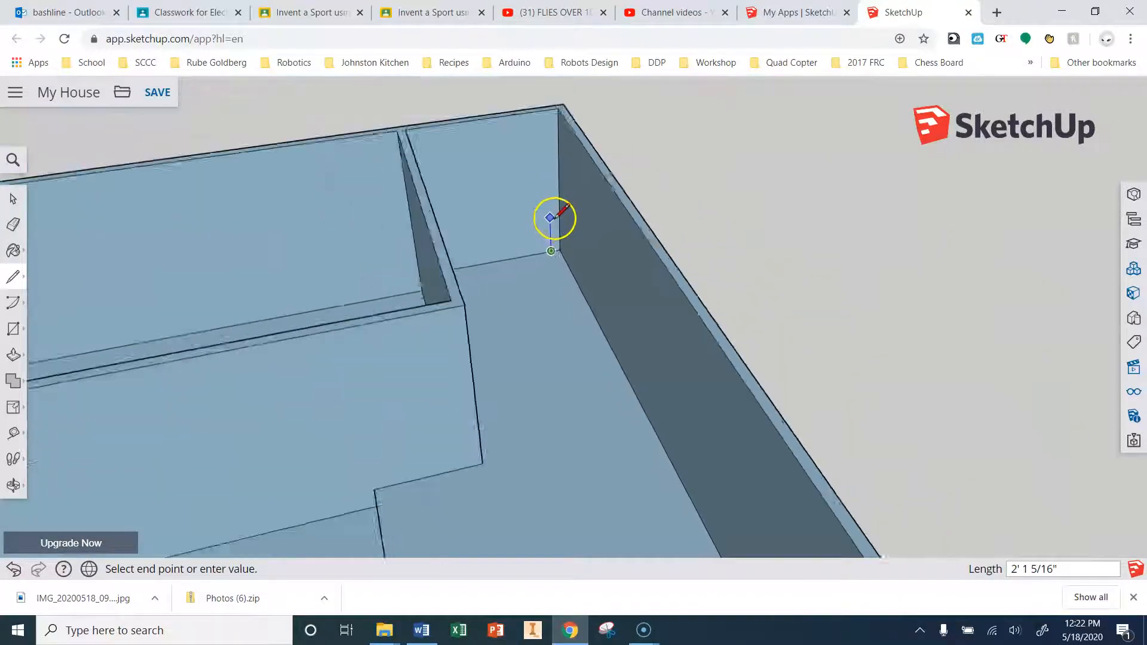
{"action": "scroll", "coordinate": [555, 218], "scroll_direction": "down", "scroll_amount": 4}
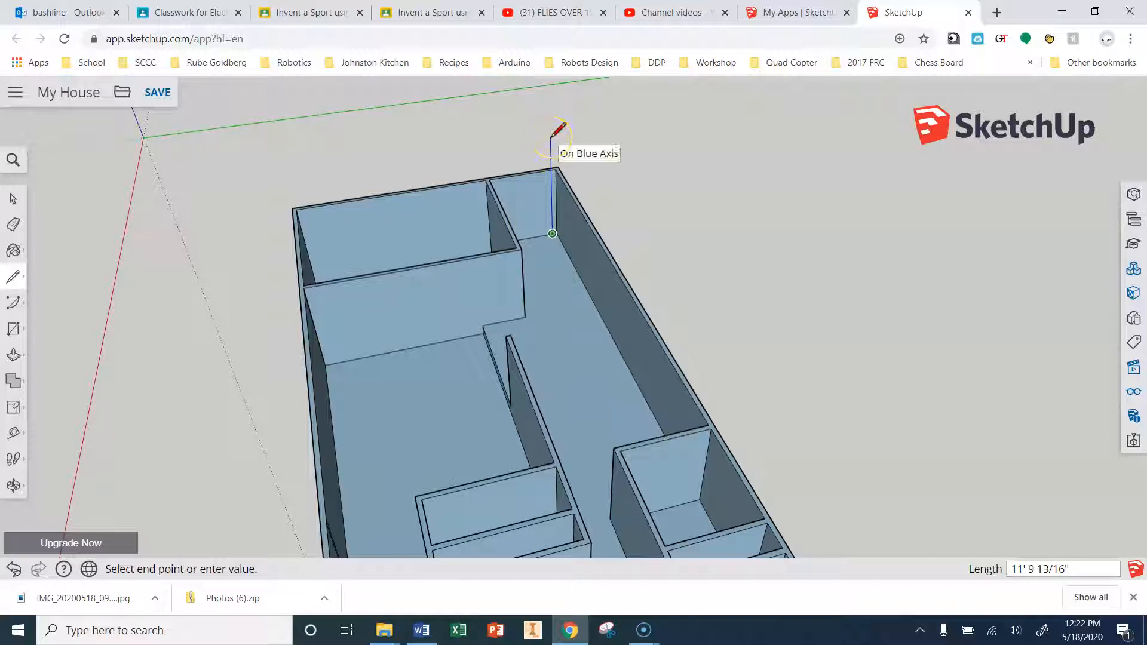
{"action": "scroll", "coordinate": [551, 136], "scroll_direction": "down", "scroll_amount": 3}
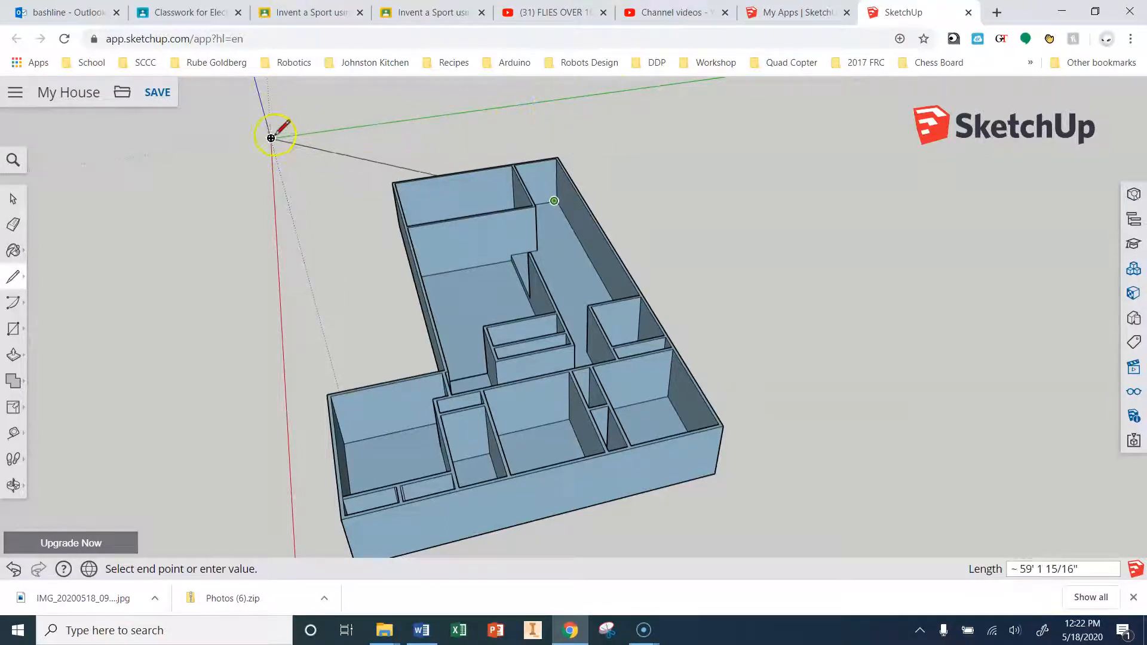
{"action": "scroll", "coordinate": [513, 119], "scroll_direction": "up", "scroll_amount": 3}
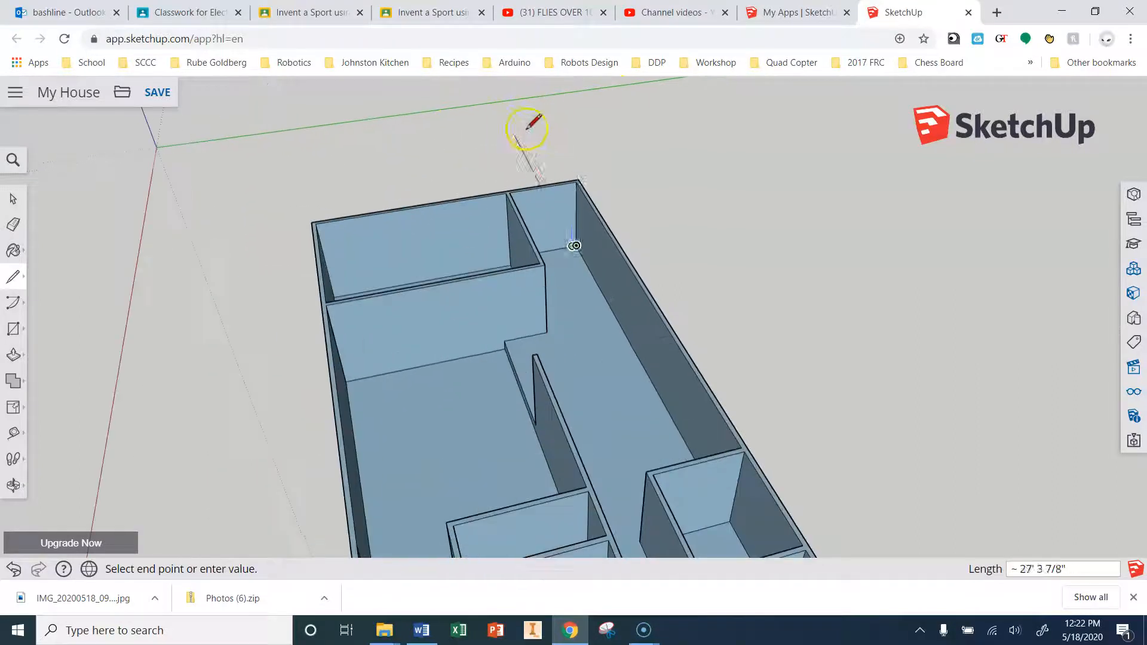
{"action": "scroll", "coordinate": [558, 198], "scroll_direction": "up", "scroll_amount": 3}
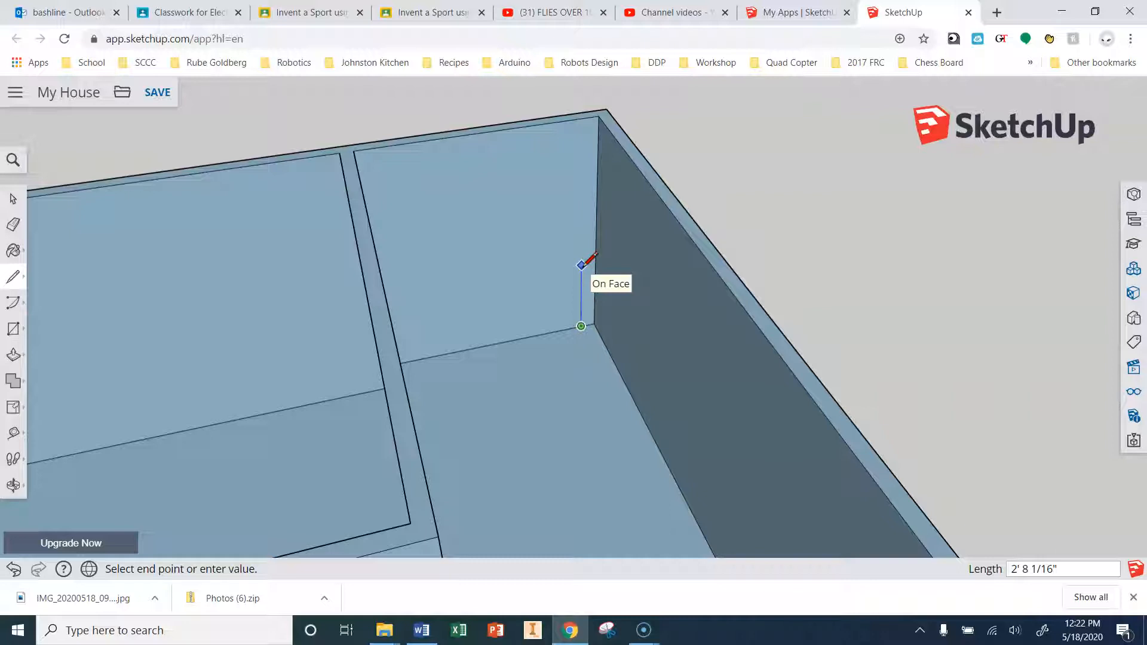
{"action": "type", "text": "2'"}
{"action": "key", "text": "Return"}
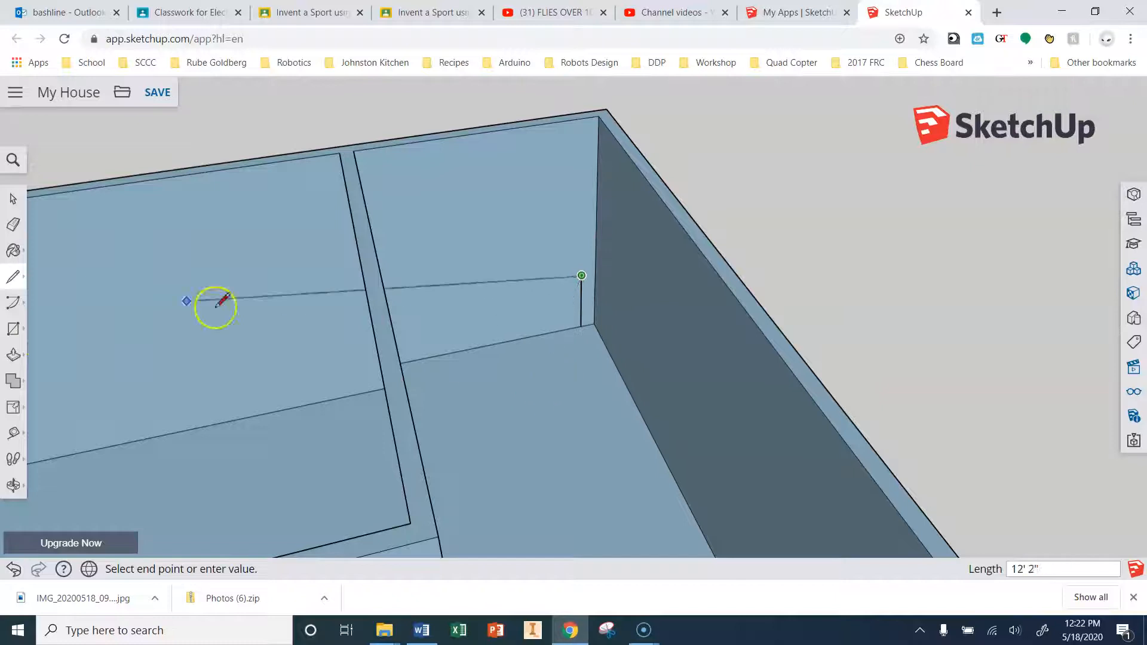
Draw a 58" by 52" rectangle on the end wall, starting from the upper endpoint of the 2' vertical line.
{"action": "left_click", "coordinate": [13, 328]}
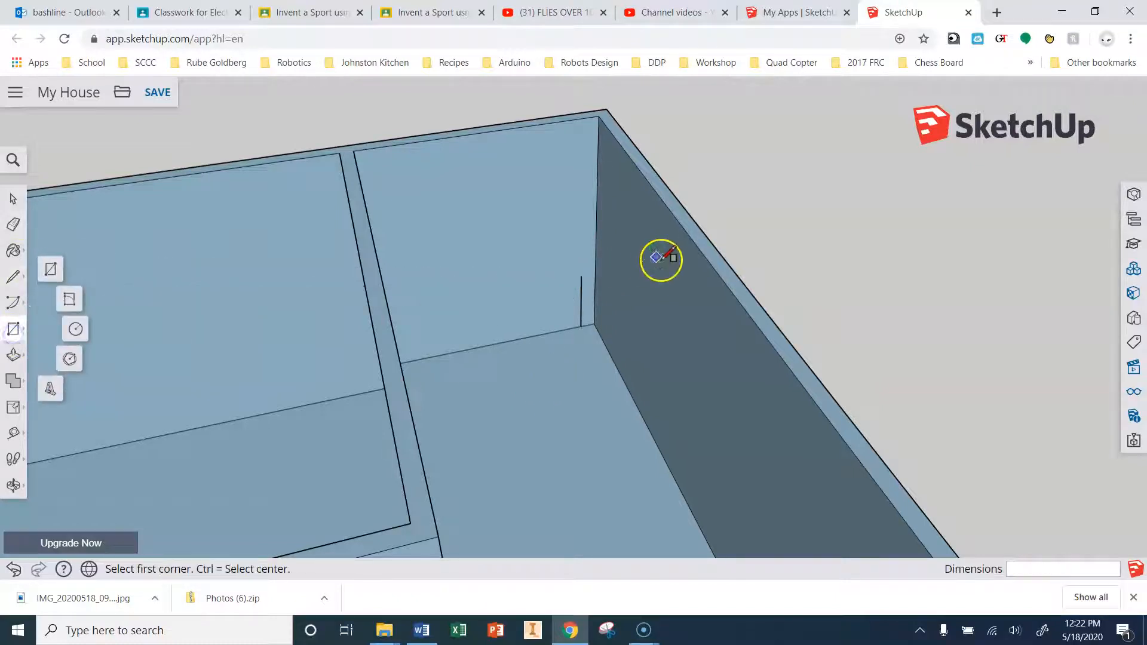
{"action": "left_click", "coordinate": [581, 275]}
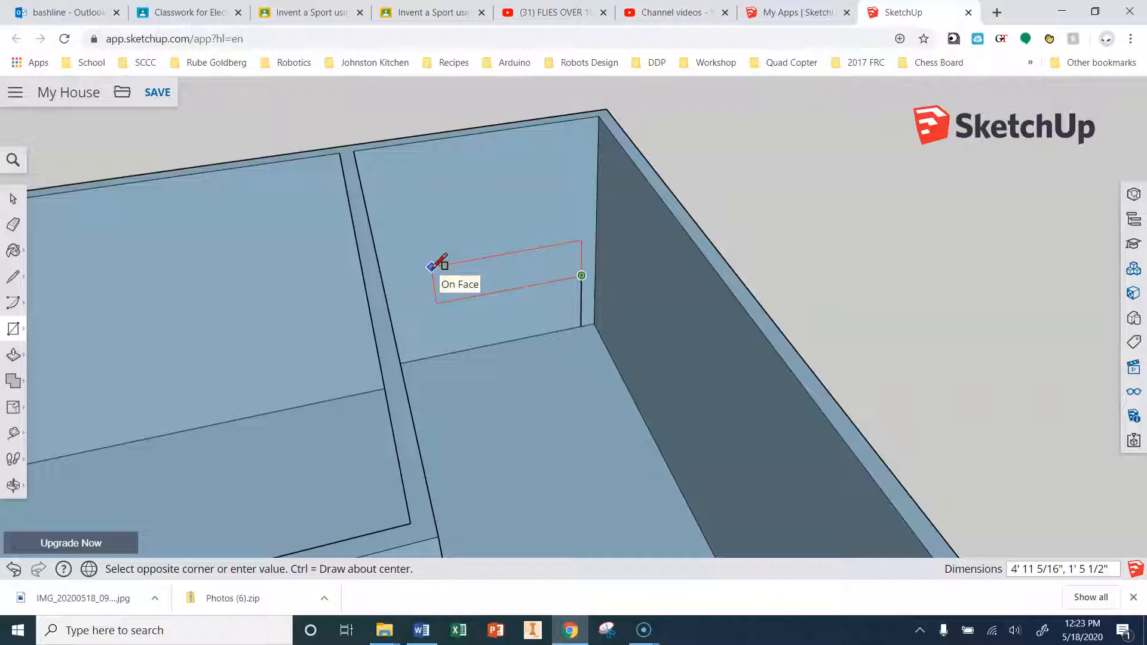
{"action": "type", "text": "58,52"}
{"action": "key", "text": "Return"}
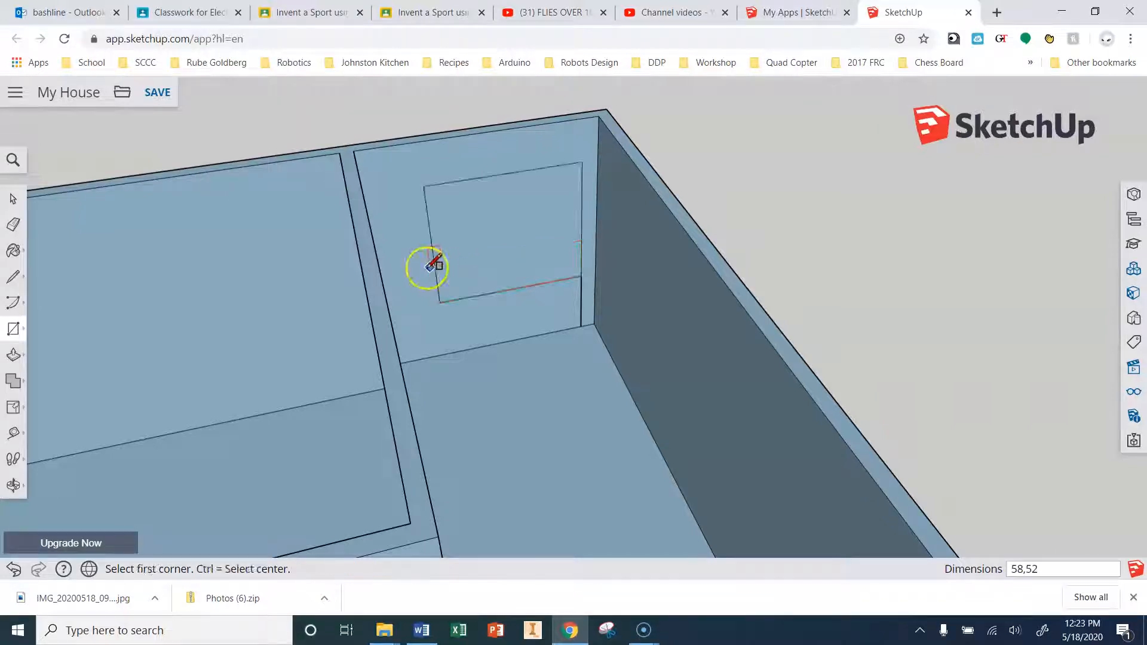
Draw a 6" line along the base of the adjoining long wall from the corner, with a 2' vertical line up from its endpoint.
{"action": "middle_click_drag", "start_coordinate": [467, 388], "coordinate": [538, 376]}
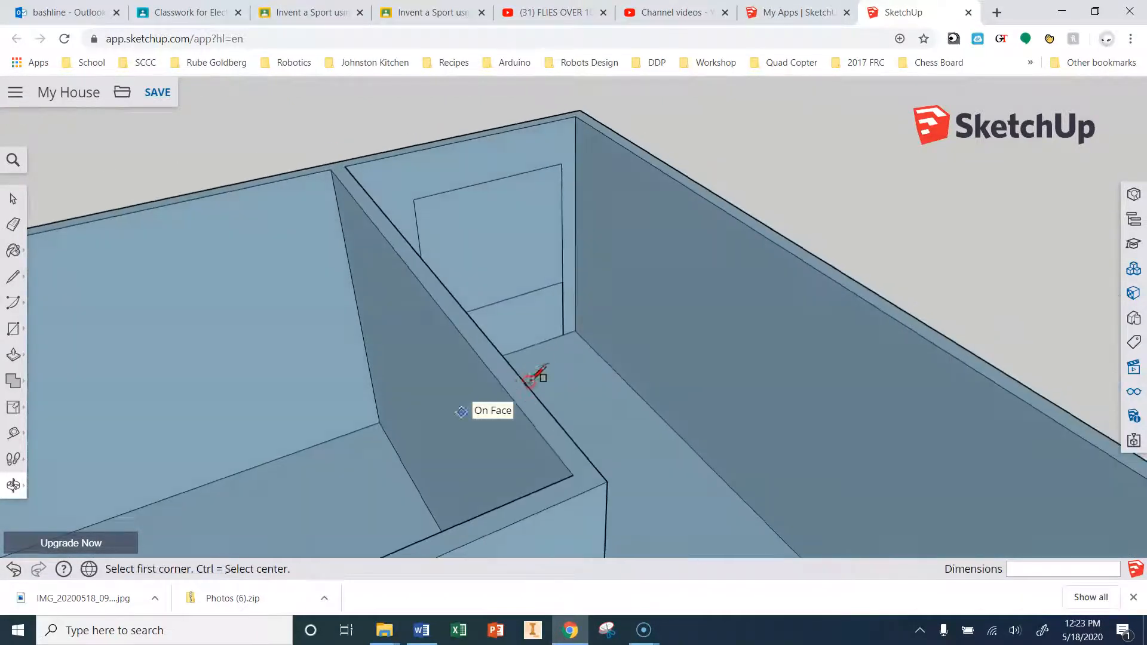
{"action": "left_click", "coordinate": [14, 278]}
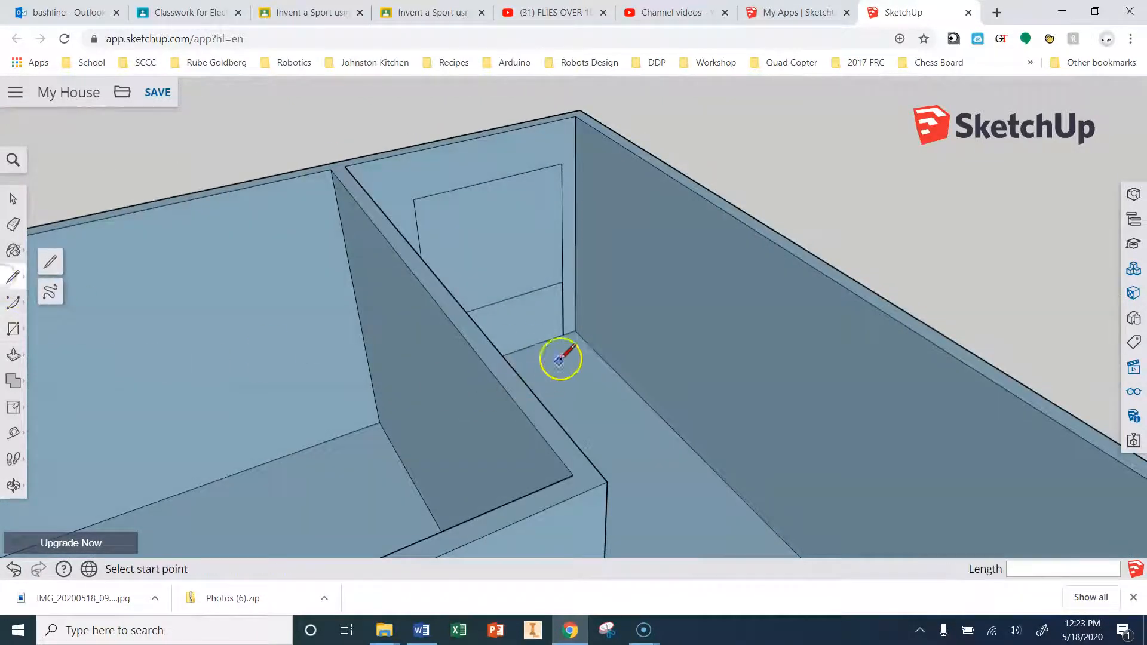
{"action": "scroll", "coordinate": [573, 329], "scroll_direction": "up", "scroll_amount": 1}
{"action": "left_click", "coordinate": [575, 329]}
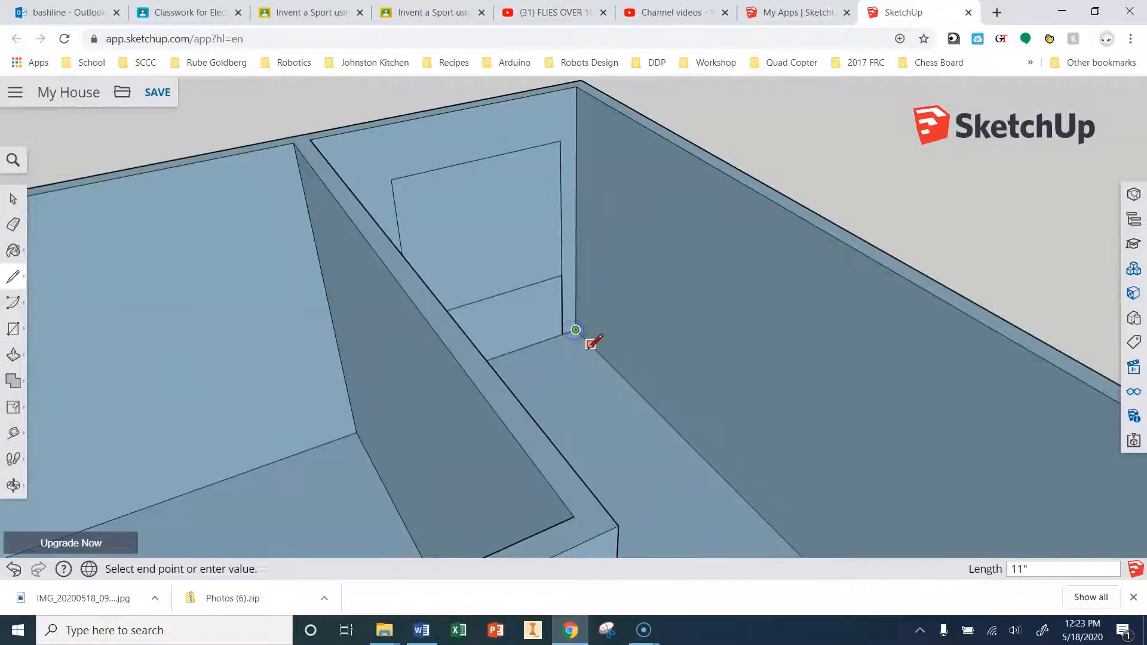
{"action": "type", "text": "6"}
{"action": "key", "text": "Return"}
{"action": "left_click", "coordinate": [583, 337]}
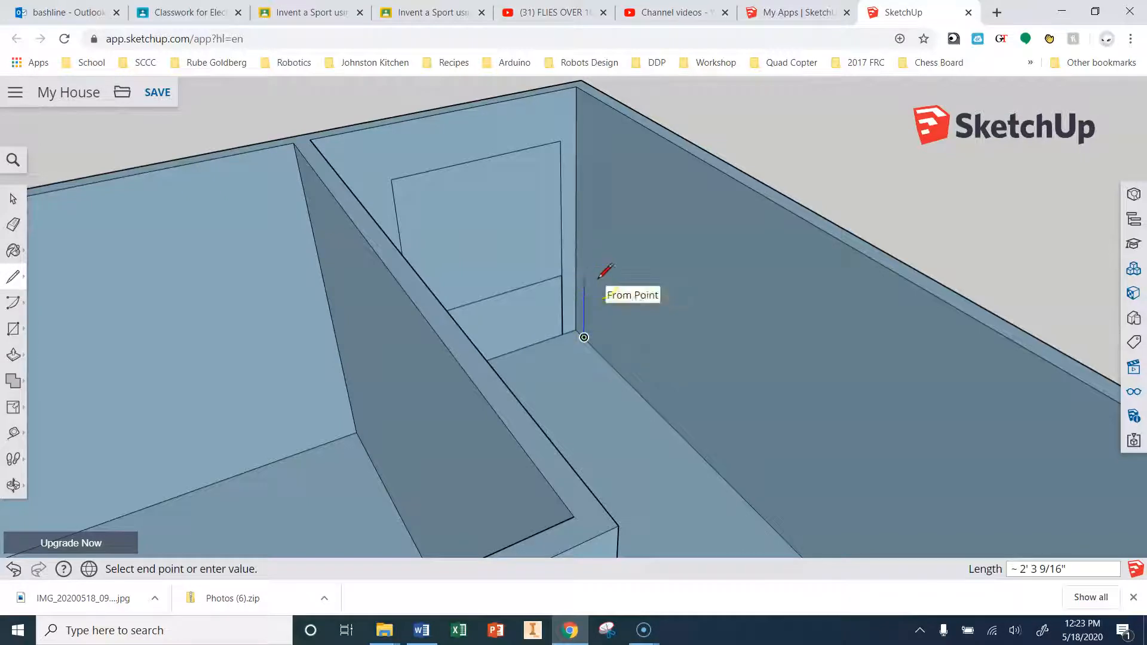
{"action": "type", "text": "27"}
{"action": "key", "text": "Return"}
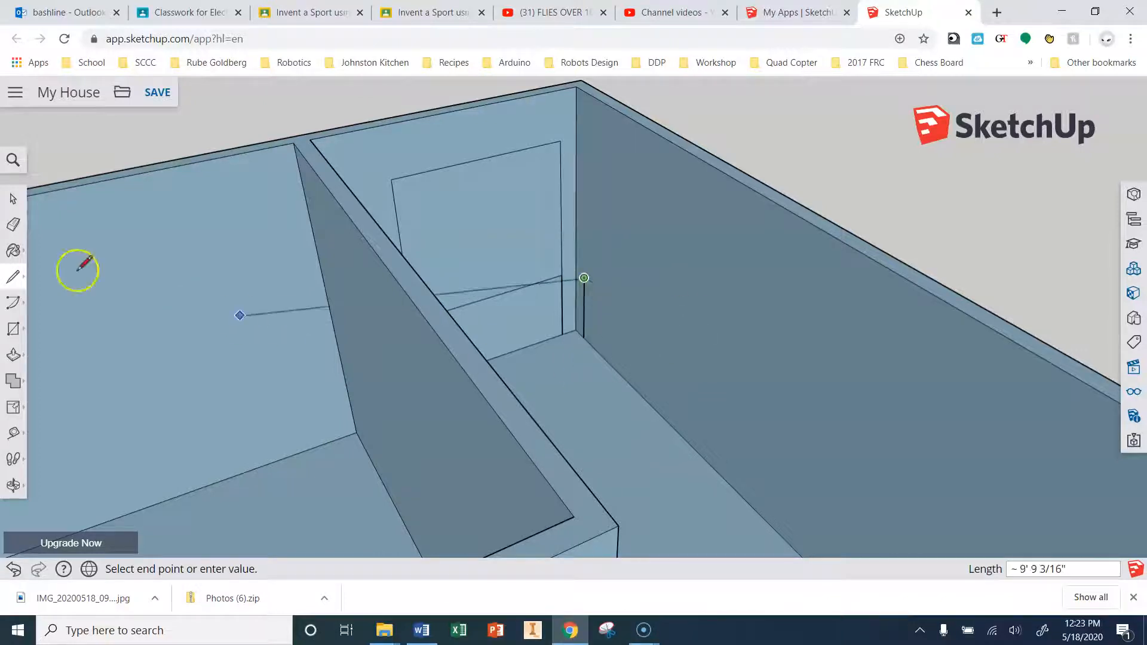
Draw a 58" by 52" rectangle on the long wall, starting from the upper endpoint of its vertical line.
{"action": "left_click", "coordinate": [13, 329]}
{"action": "left_click", "coordinate": [583, 278]}
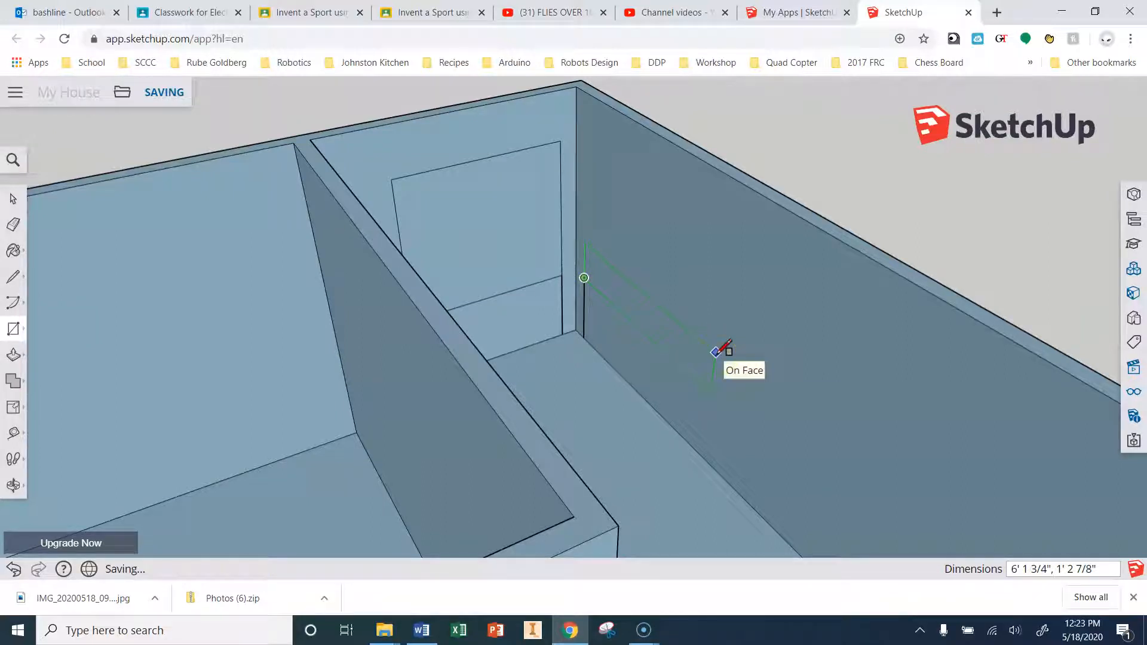
{"action": "type", "text": "58,52"}
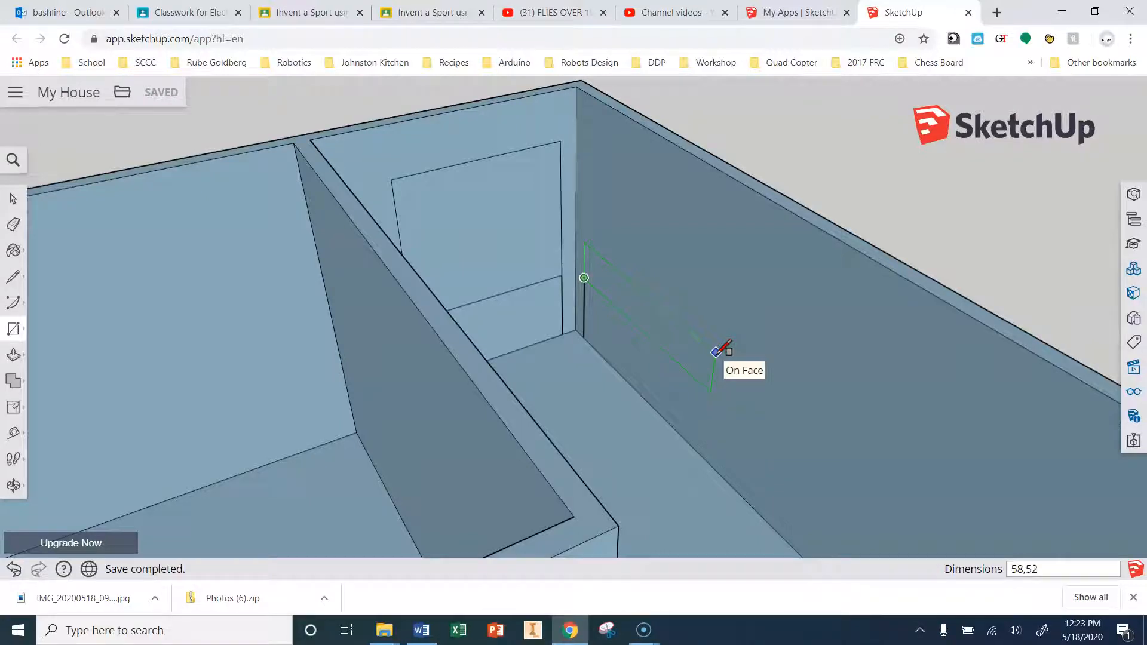
{"action": "key", "text": "Return"}
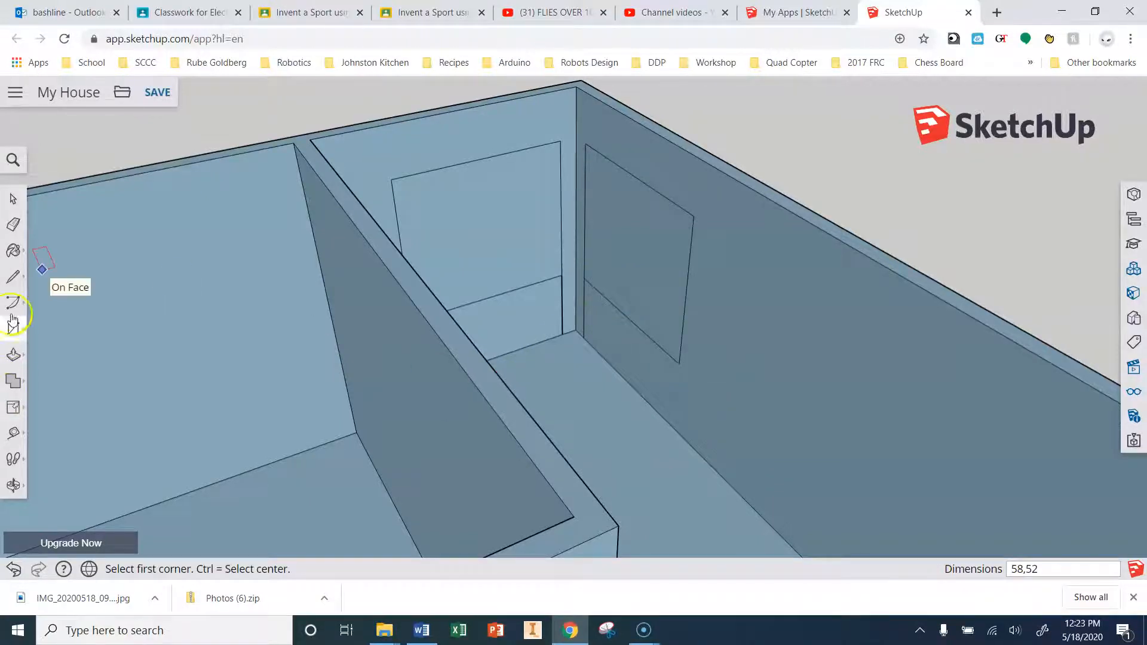
Extend the long-wall rectangle's lower edge with a short line and draw a second 58" by 52" rectangle from its end.
{"action": "left_click", "coordinate": [13, 276]}
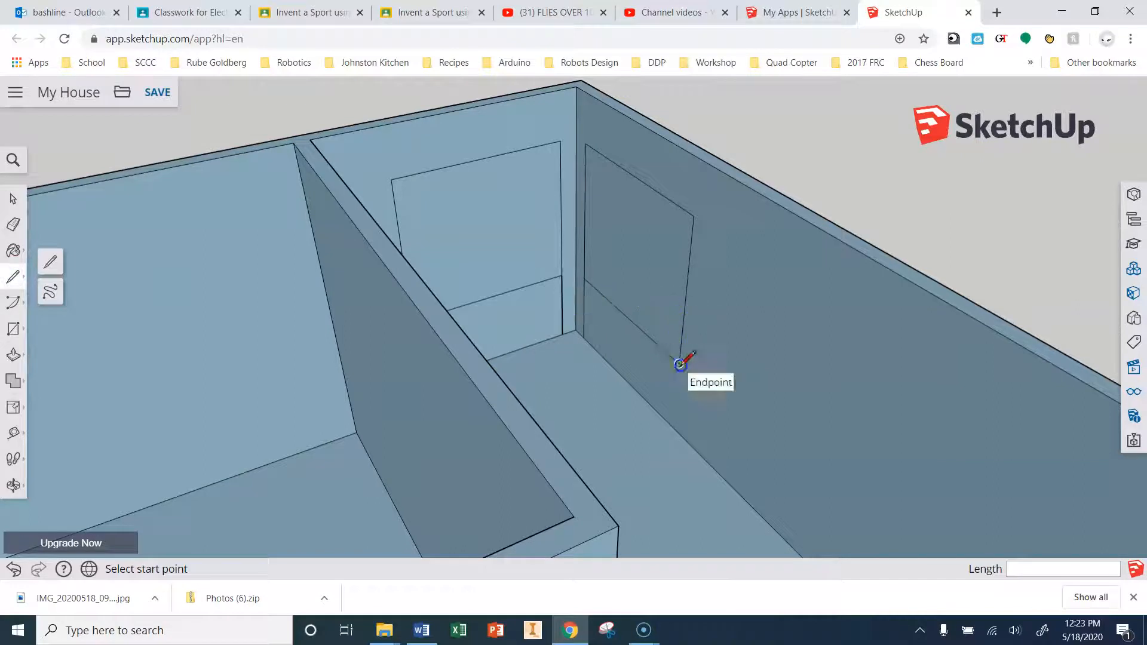
{"action": "left_click", "coordinate": [679, 363]}
{"action": "left_click", "coordinate": [691, 373]}
{"action": "key", "text": "Escape"}
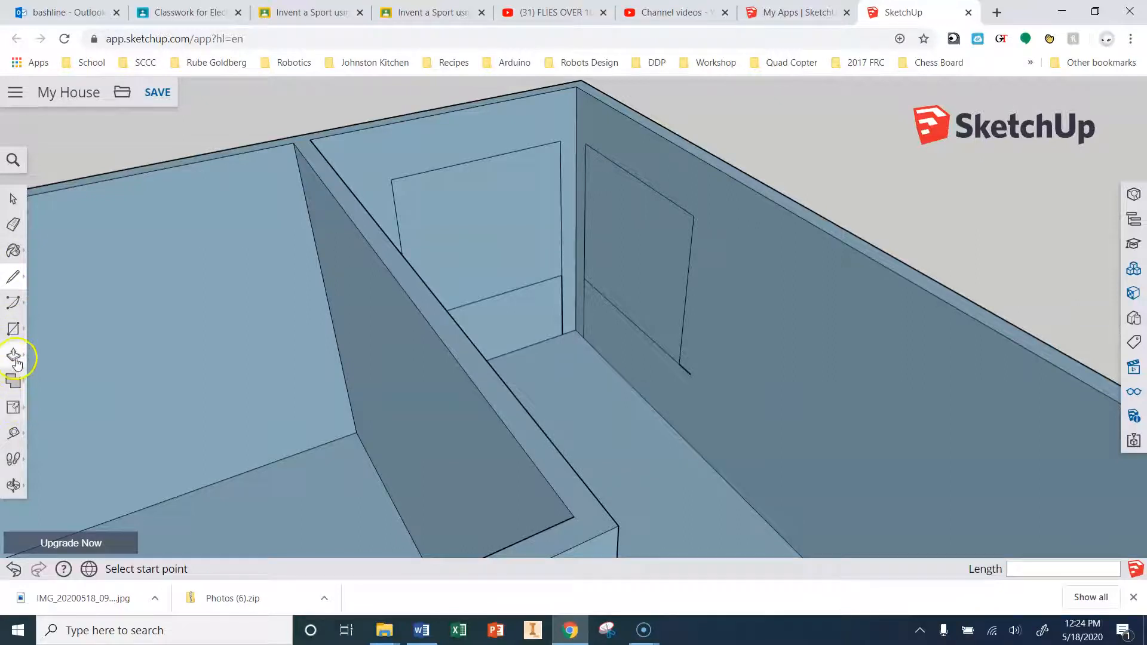
{"action": "left_click", "coordinate": [13, 328]}
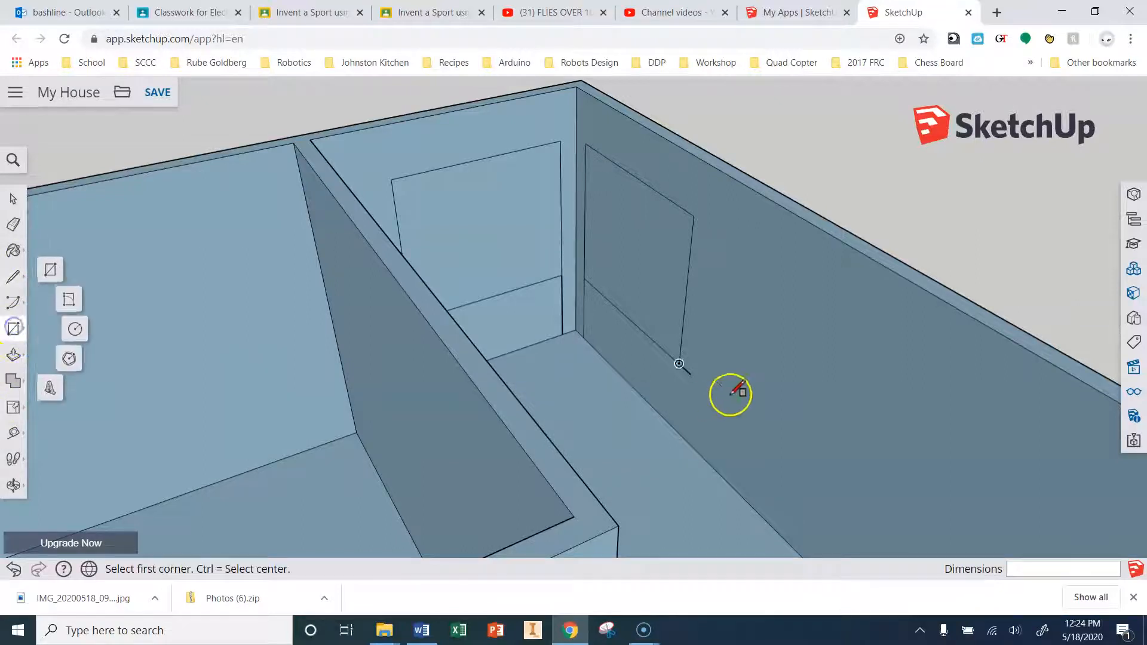
{"action": "left_click", "coordinate": [690, 374]}
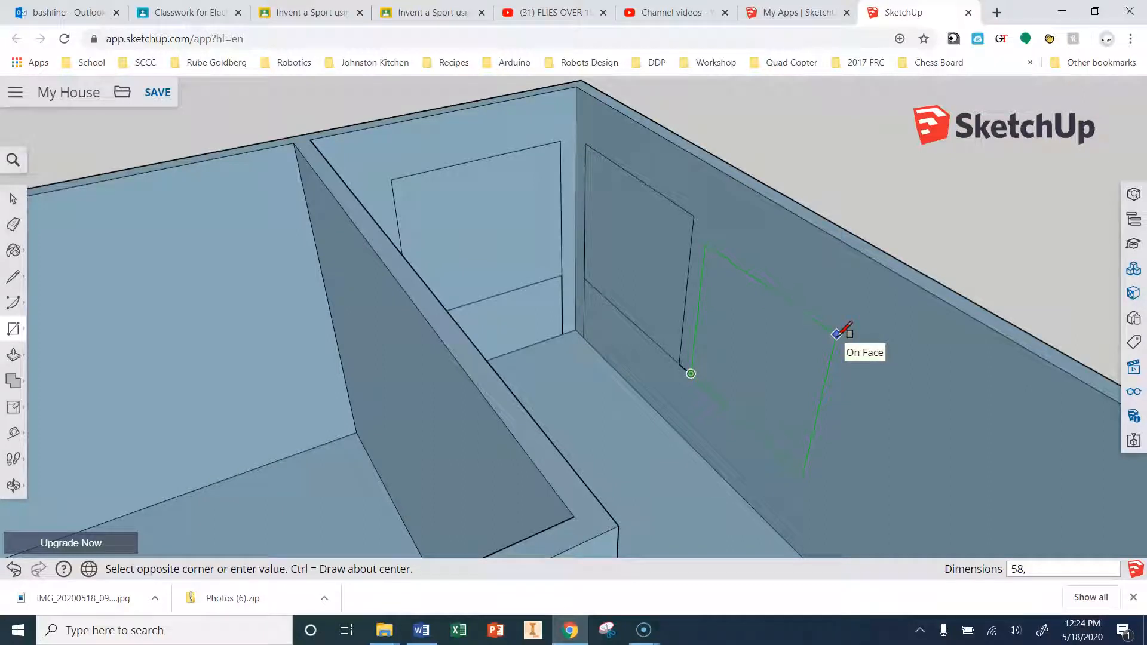
{"action": "key", "text": "Return"}
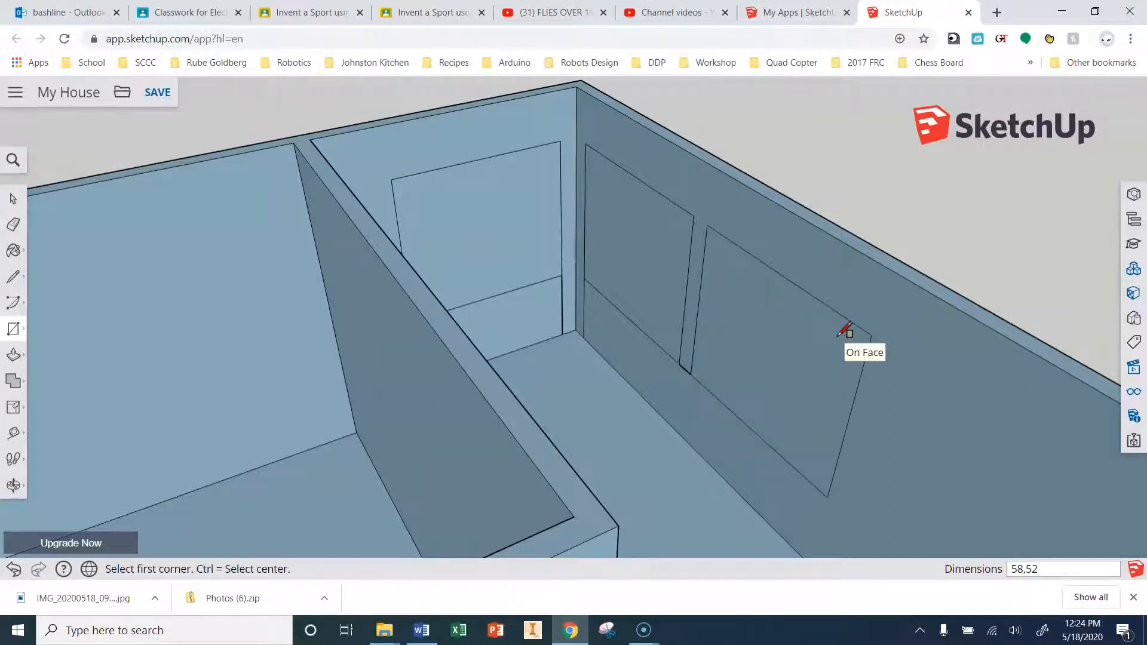
Erase the leftover guide lines below the window rectangles and between the two on the long wall.
{"action": "left_click", "coordinate": [13, 227]}
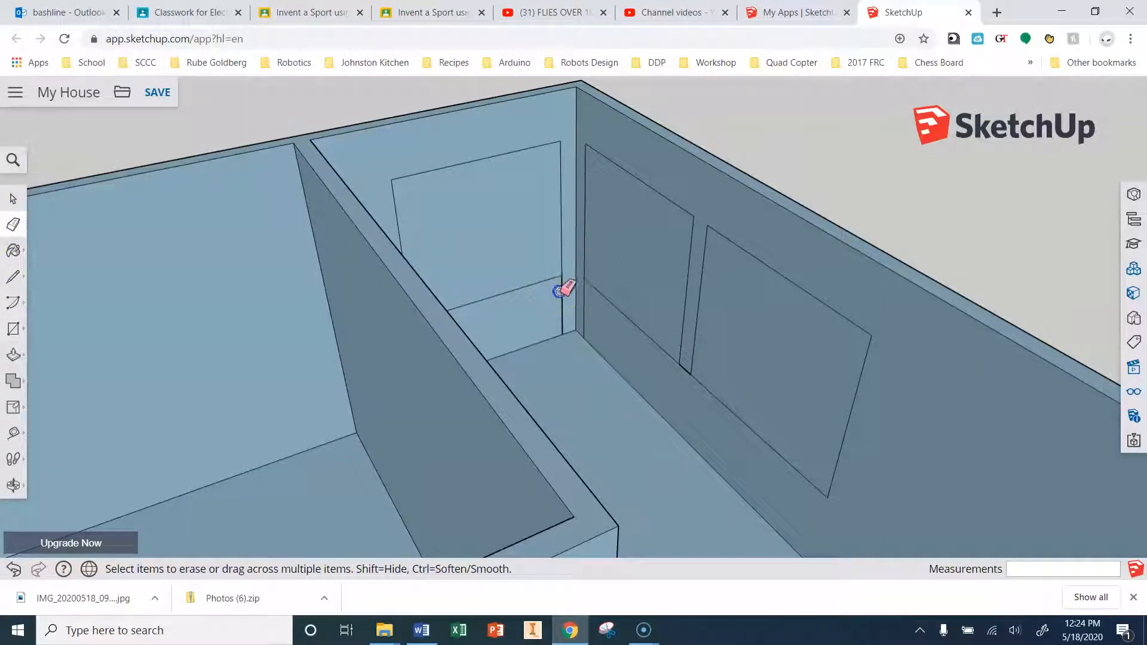
{"action": "left_click", "coordinate": [584, 299]}
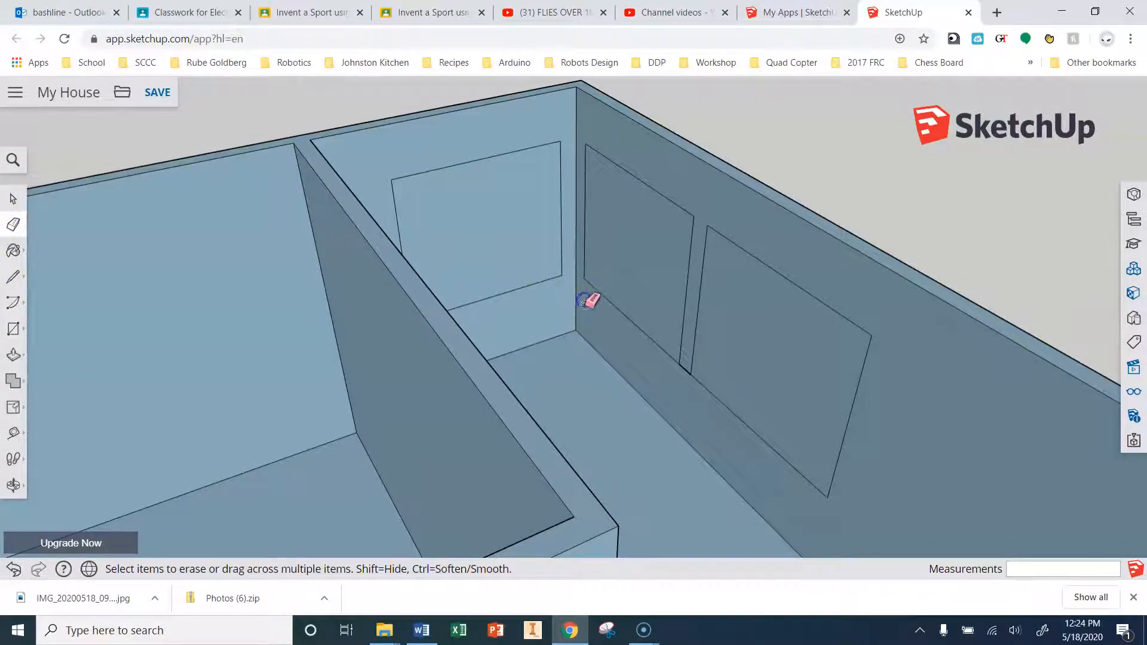
{"action": "scroll", "coordinate": [693, 379], "scroll_direction": "up", "scroll_amount": 4}
{"action": "left_click", "coordinate": [681, 363]}
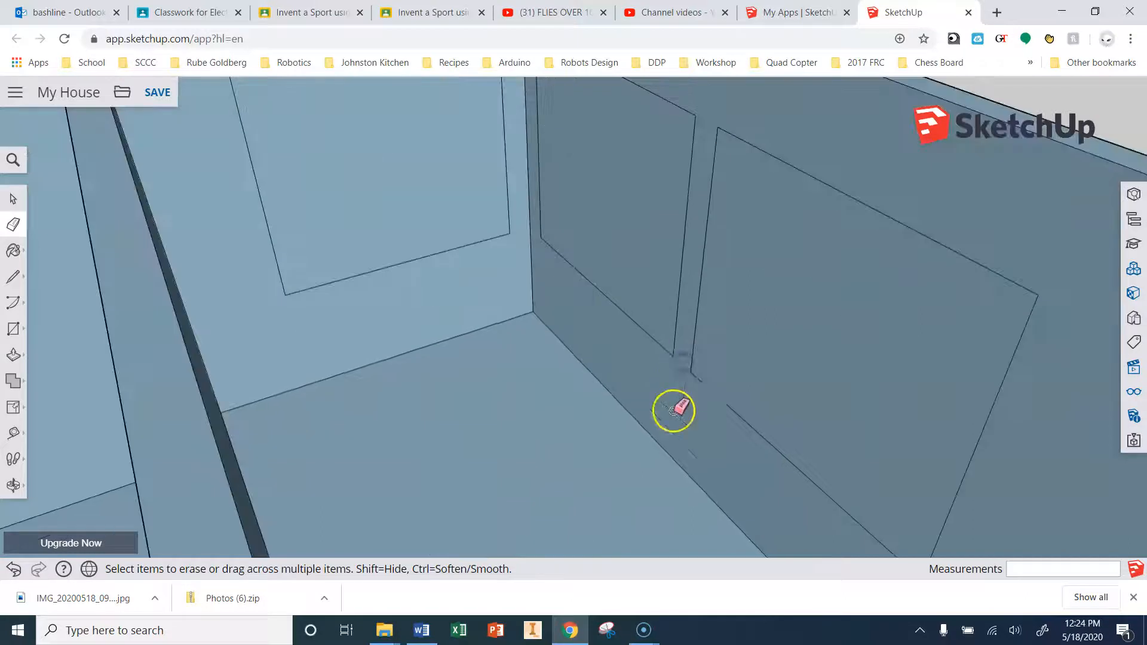
{"action": "left_click", "coordinate": [540, 309]}
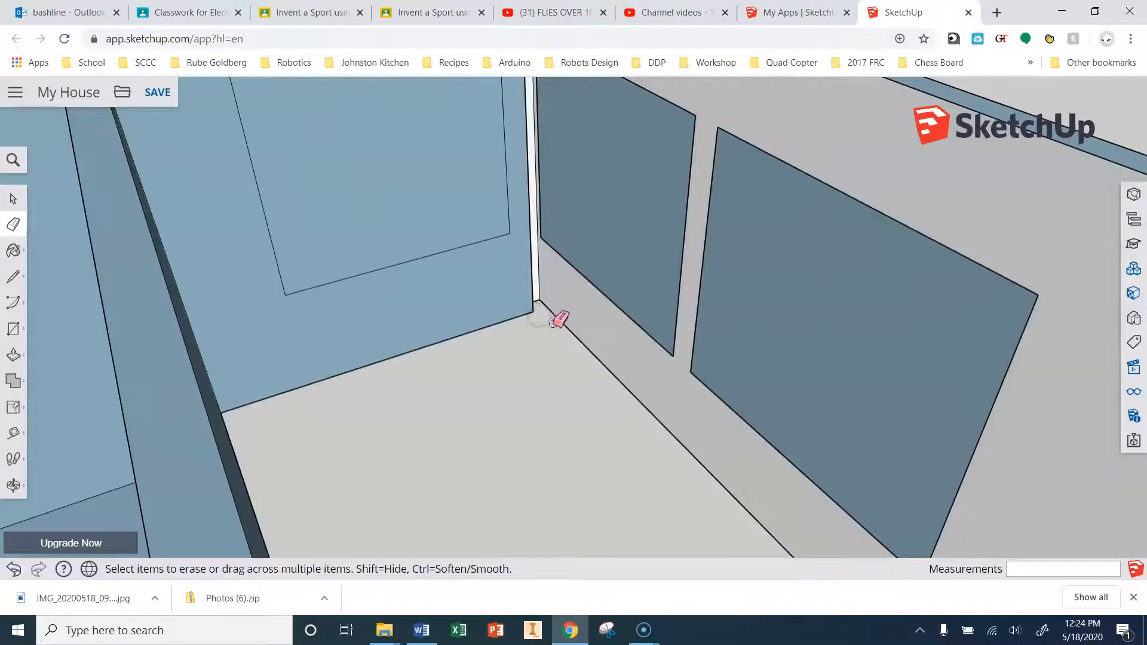
{"action": "key", "text": "ctrl+z"}
{"action": "scroll", "coordinate": [564, 323], "scroll_direction": "down", "scroll_amount": 4}
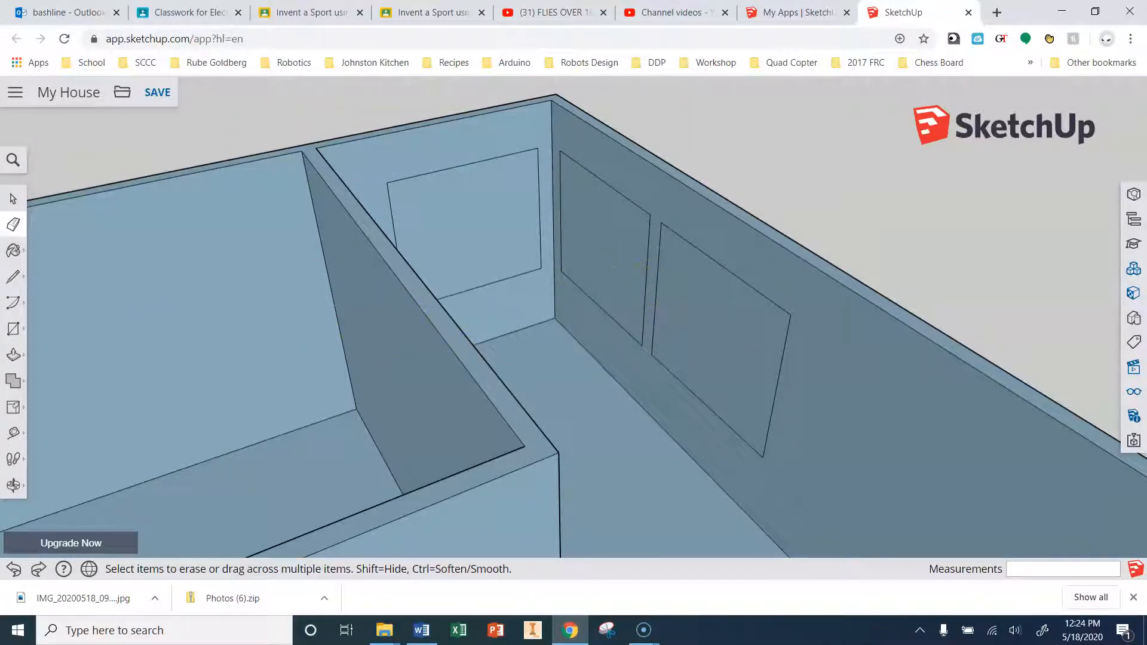
Try Push/Pull on the long-wall rectangle nearest the corner at freehand depths of about 13' 3" and 2 1/4", undoing each.
{"action": "left_click", "coordinate": [13, 355]}
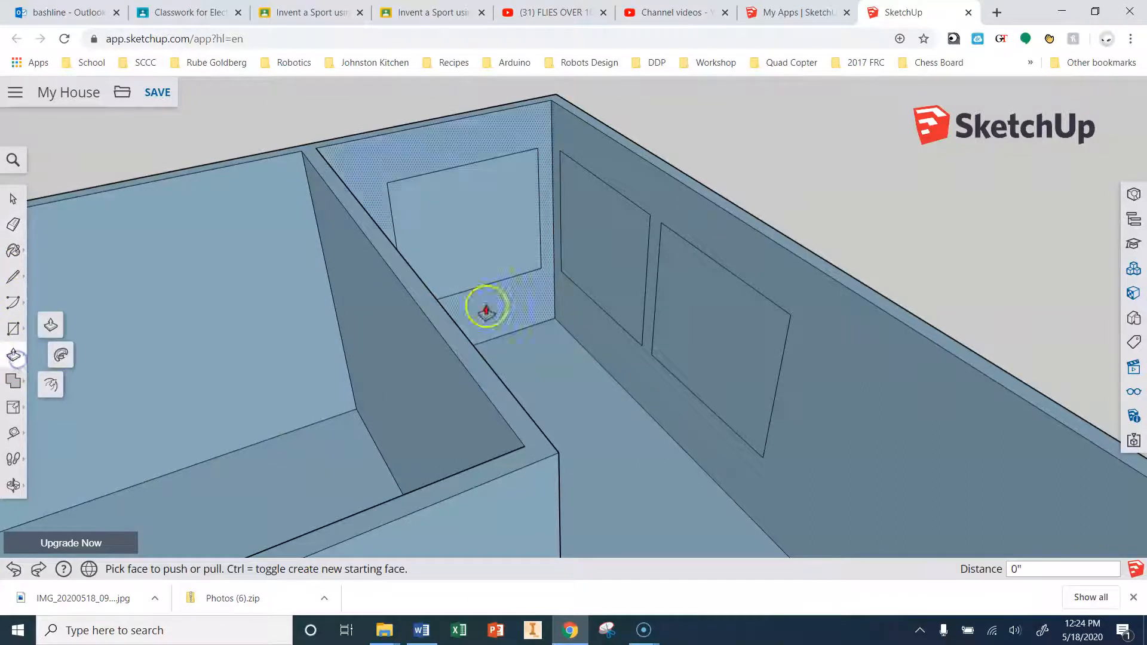
{"action": "left_click", "coordinate": [604, 256]}
{"action": "left_click", "coordinate": [996, 239]}
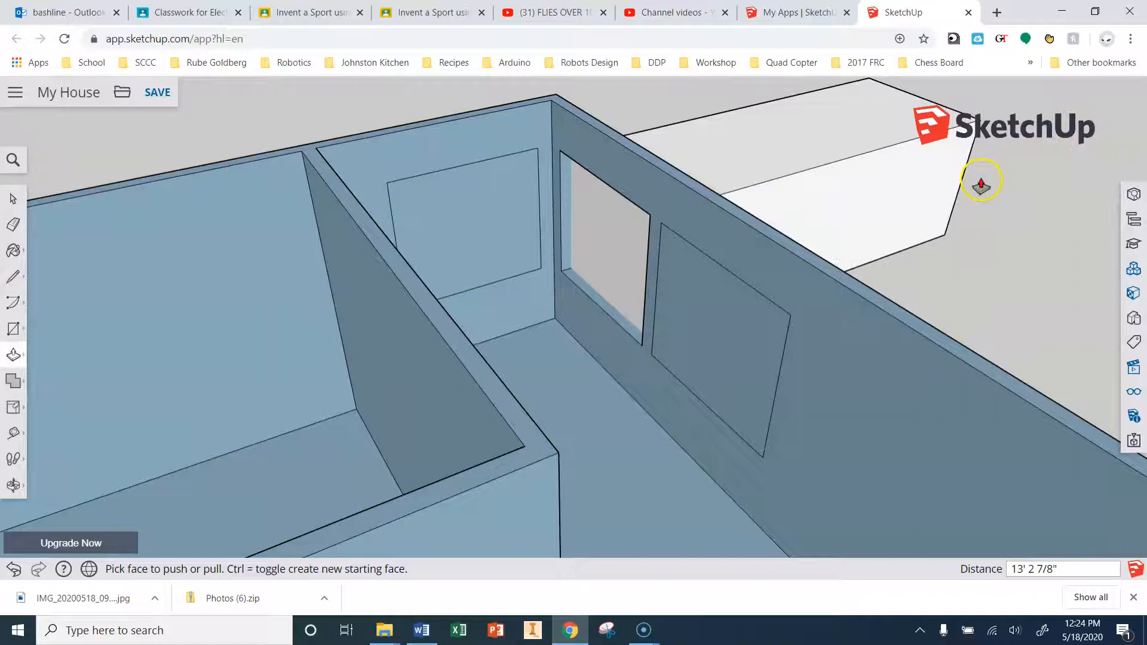
{"action": "key", "text": "ctrl+z"}
{"action": "left_click", "coordinate": [612, 274]}
{"action": "left_click", "coordinate": [553, 305]}
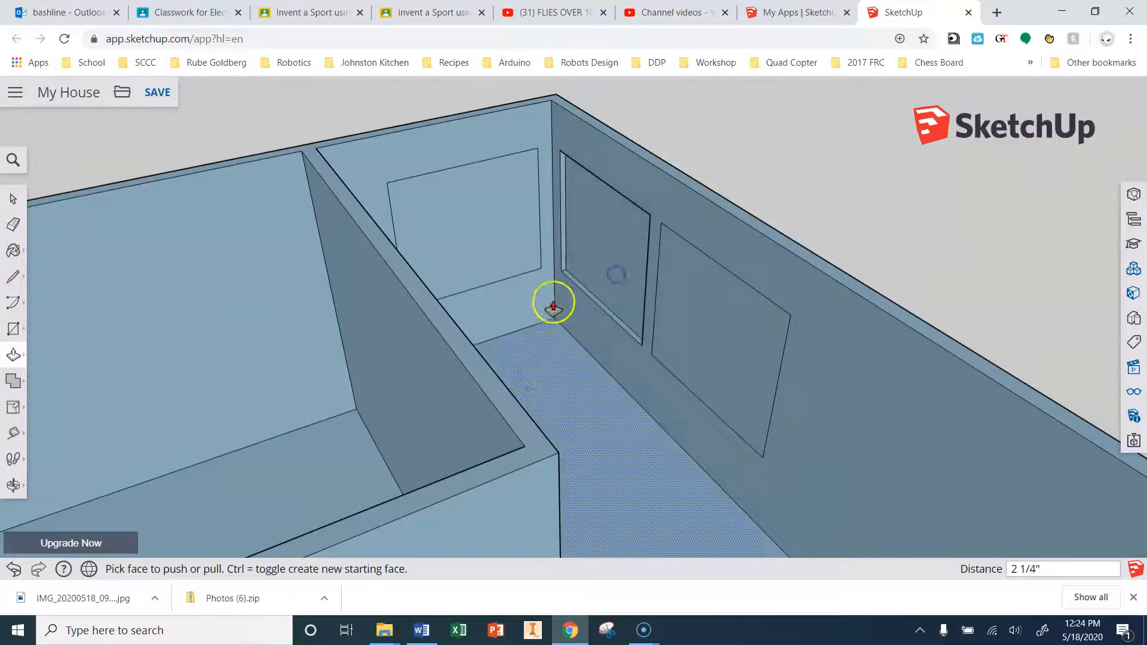
{"action": "key", "text": "ctrl+z"}
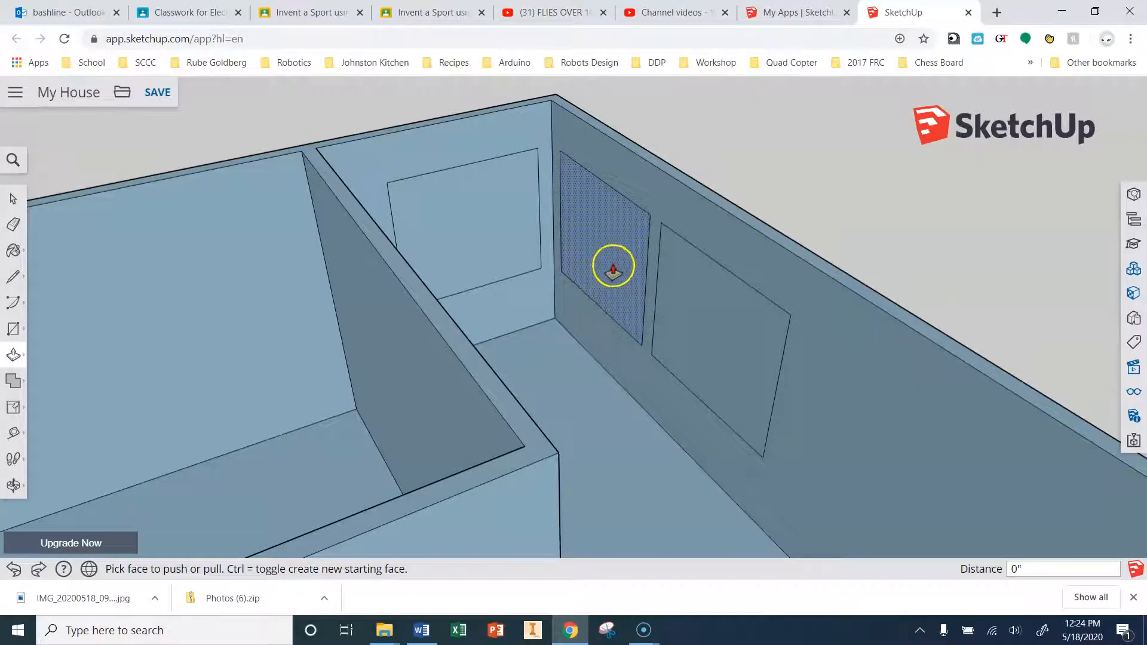
Push both long-wall rectangles 4 1/2" to the wall's outer edge to cut two window openings.
{"action": "left_click", "coordinate": [599, 245]}
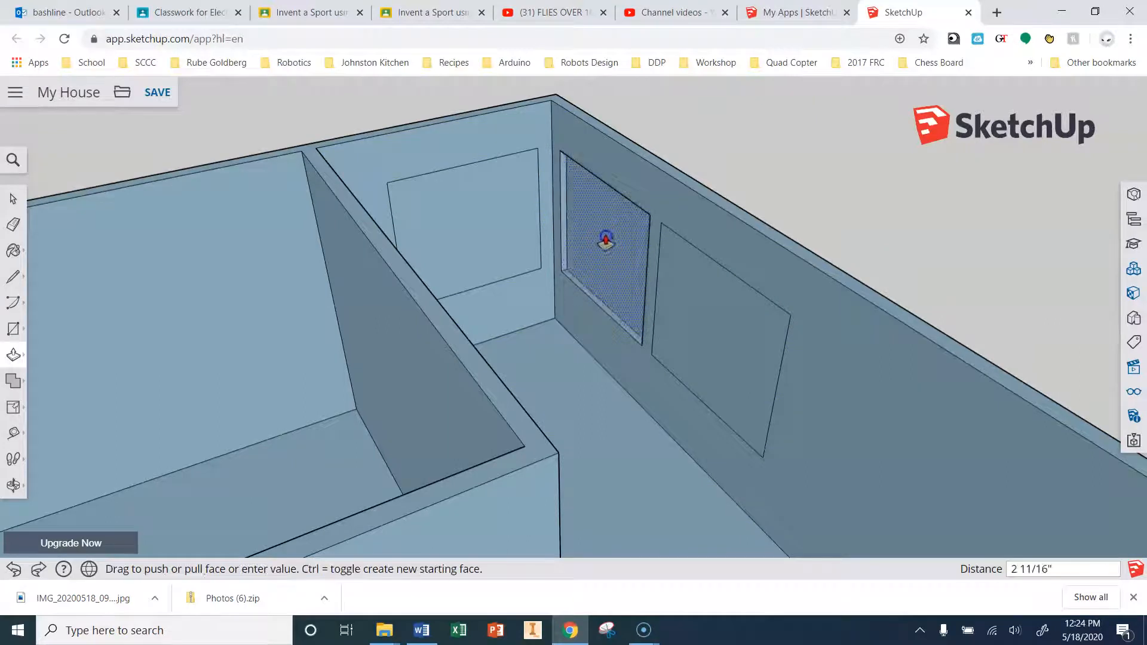
{"action": "left_click", "coordinate": [634, 145]}
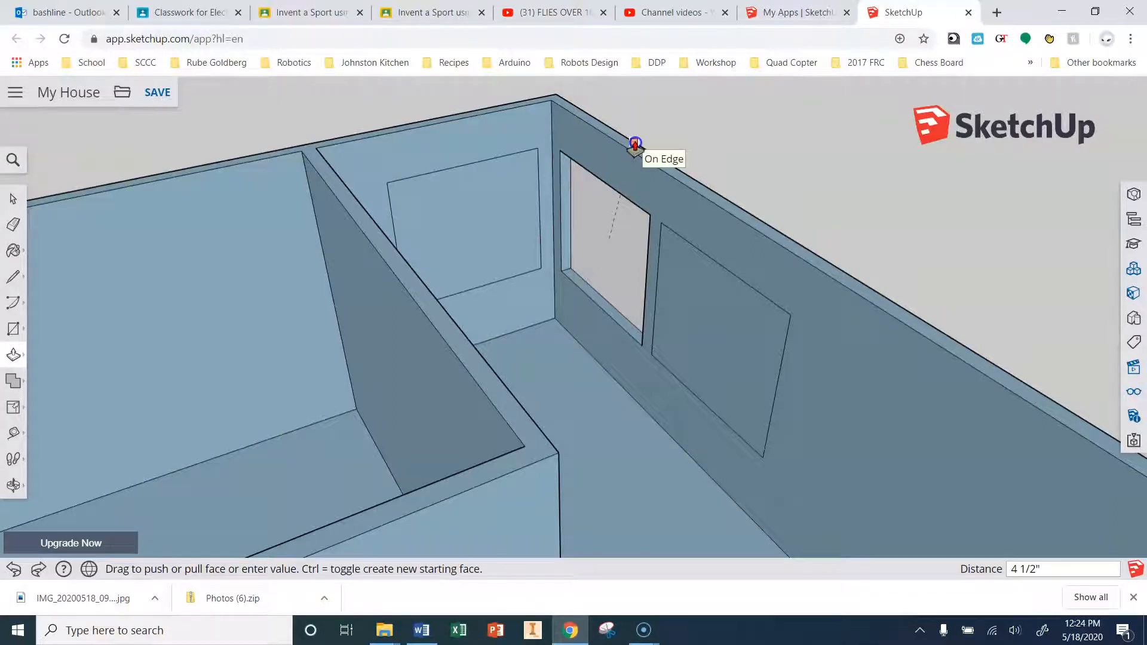
{"action": "left_click", "coordinate": [634, 145]}
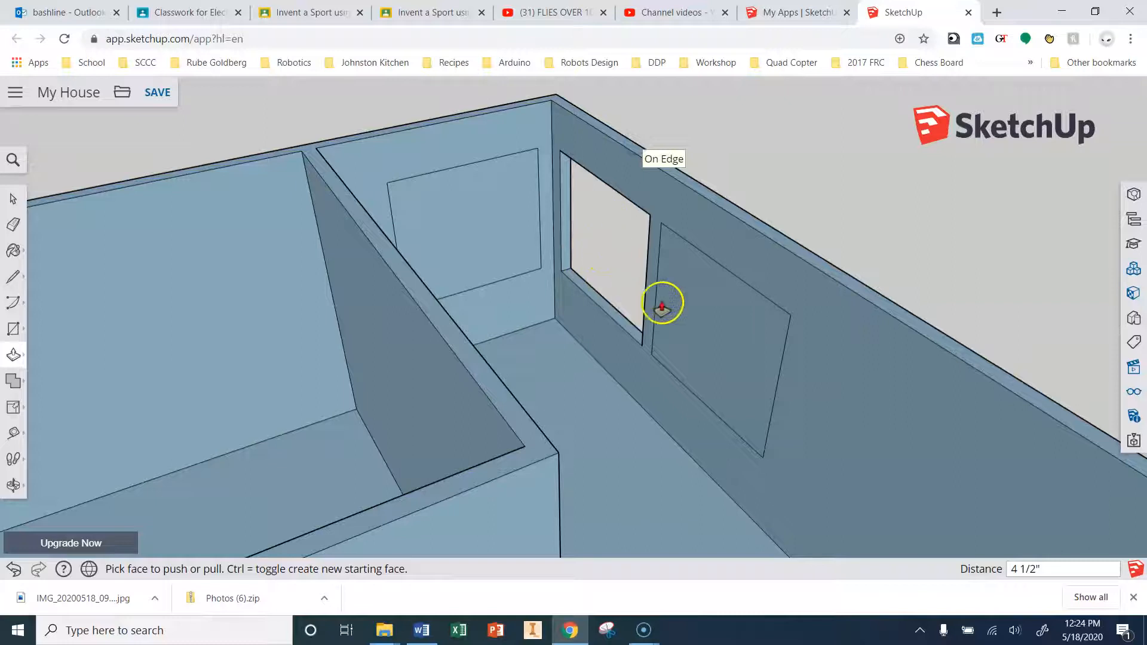
{"action": "left_click", "coordinate": [661, 307]}
{"action": "left_click", "coordinate": [737, 206]}
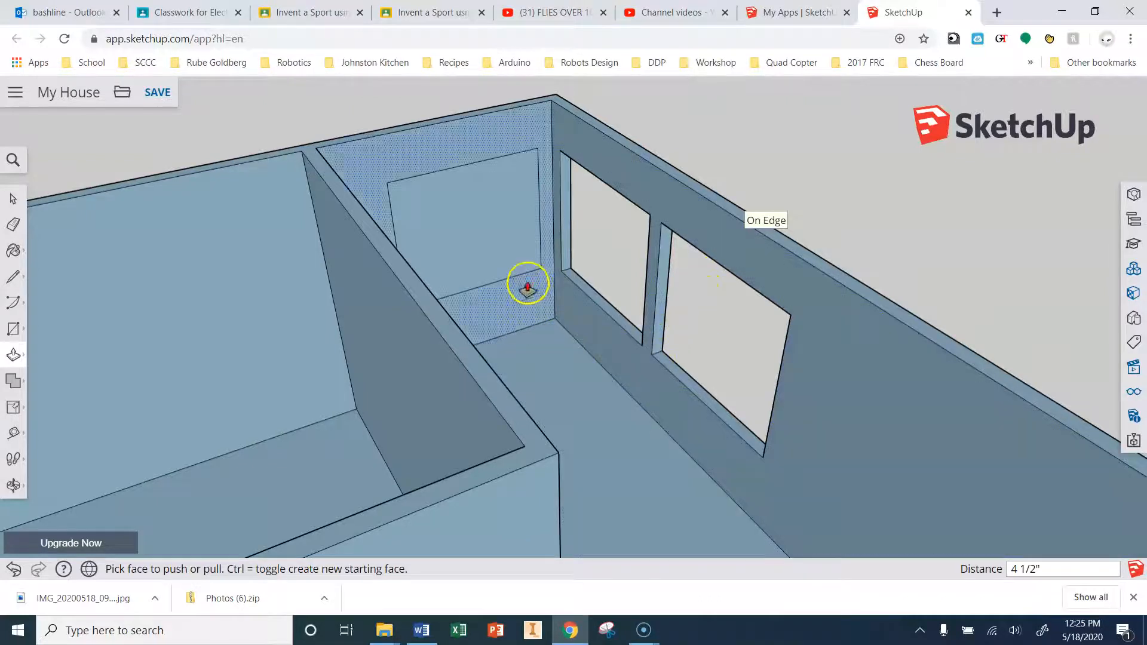
Push the end-wall rectangle 4 1/2" to that wall's outer edge to cut its window opening.
{"action": "left_click", "coordinate": [518, 212]}
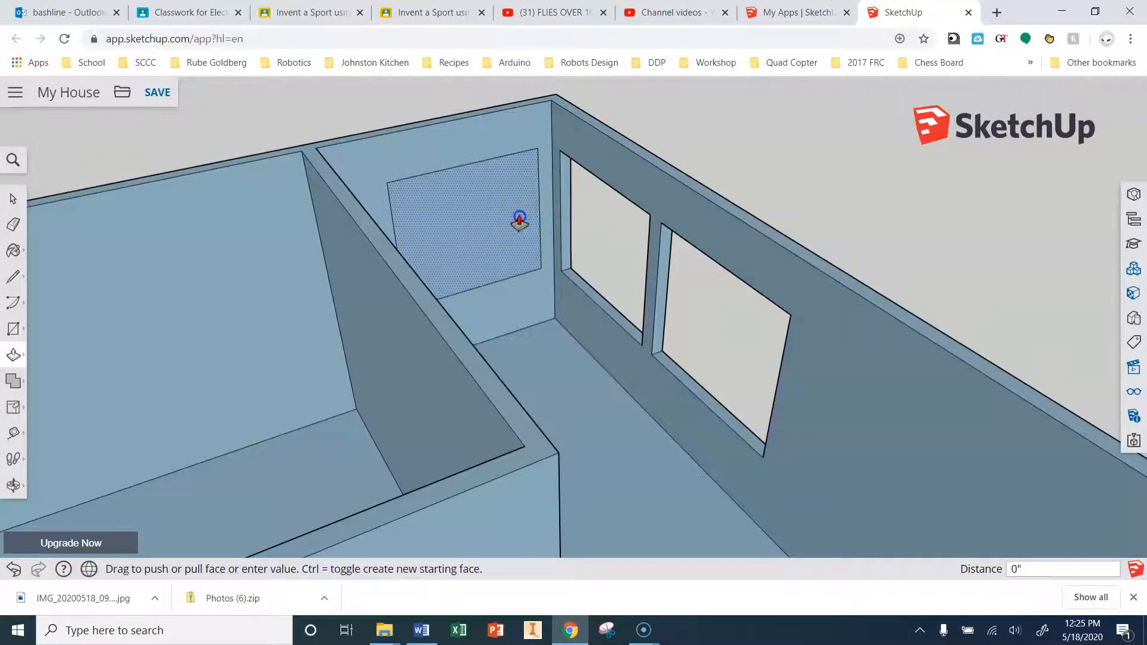
{"action": "left_click", "coordinate": [477, 114]}
{"action": "middle_click_drag", "start_coordinate": [750, 256], "coordinate": [686, 249]}
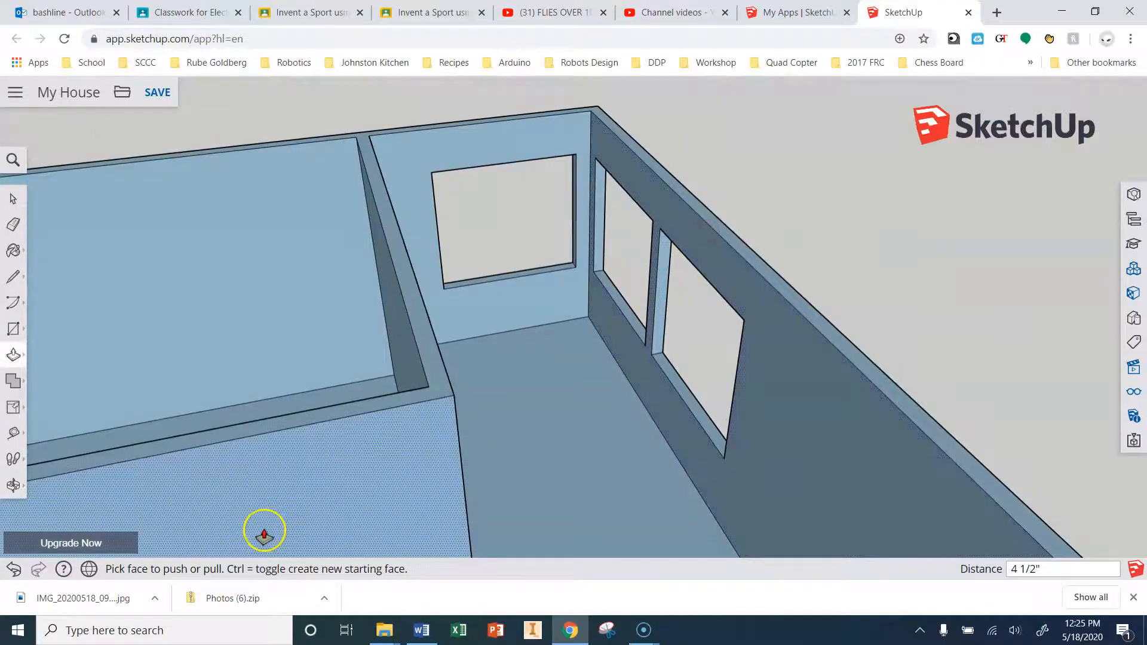
Save the My House model and open the My House 3D file from the SketchUp project folder.
{"action": "left_click", "coordinate": [158, 93]}
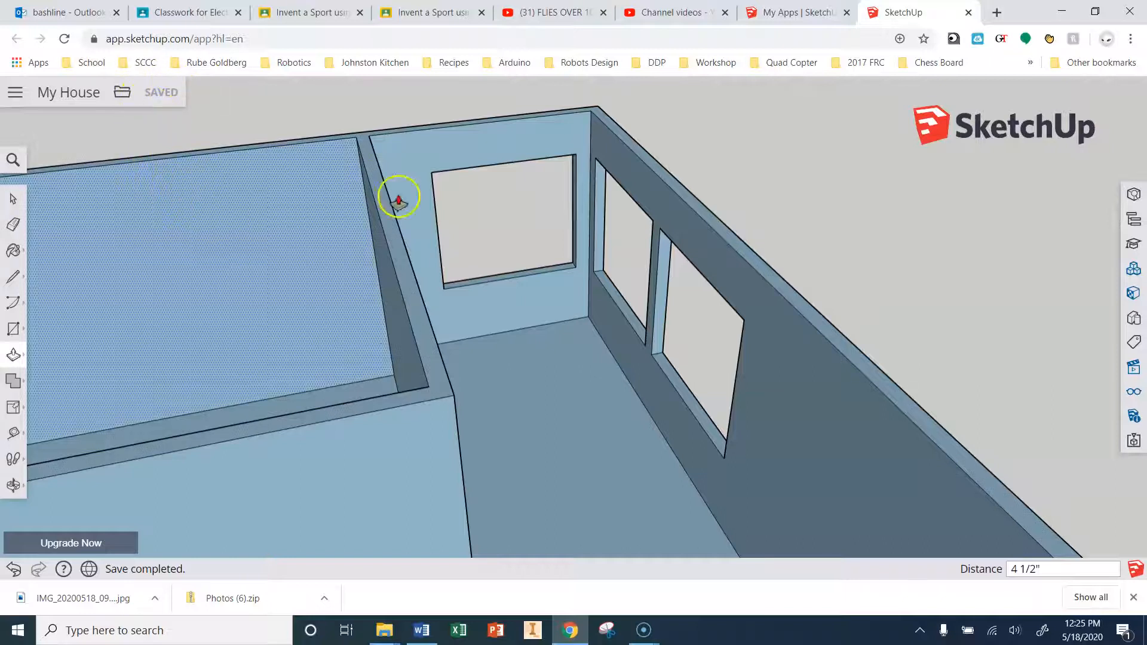
{"action": "scroll", "coordinate": [391, 179], "scroll_direction": "down", "scroll_amount": 4}
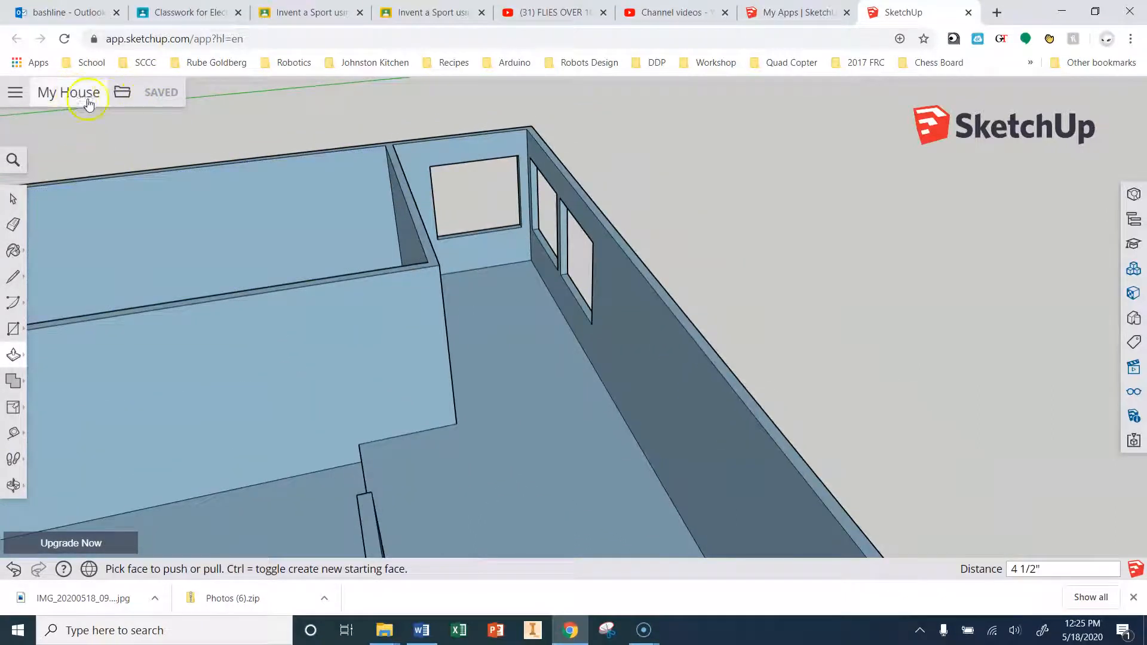
{"action": "left_click", "coordinate": [122, 92]}
{"action": "left_click", "coordinate": [129, 142]}
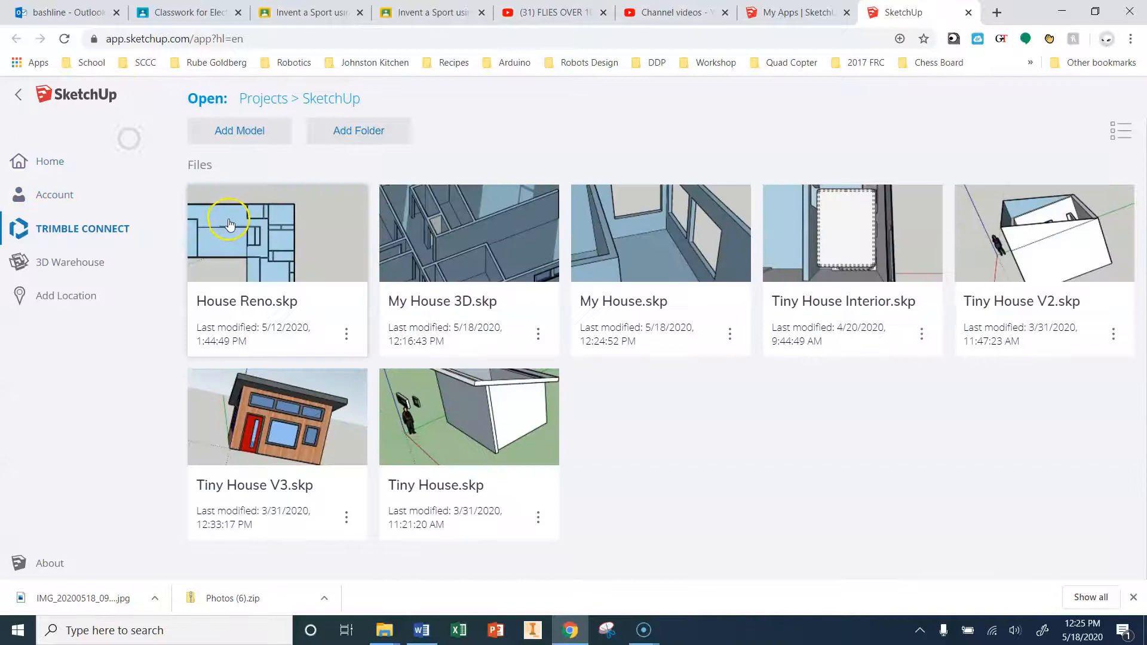
{"action": "left_click", "coordinate": [483, 252]}
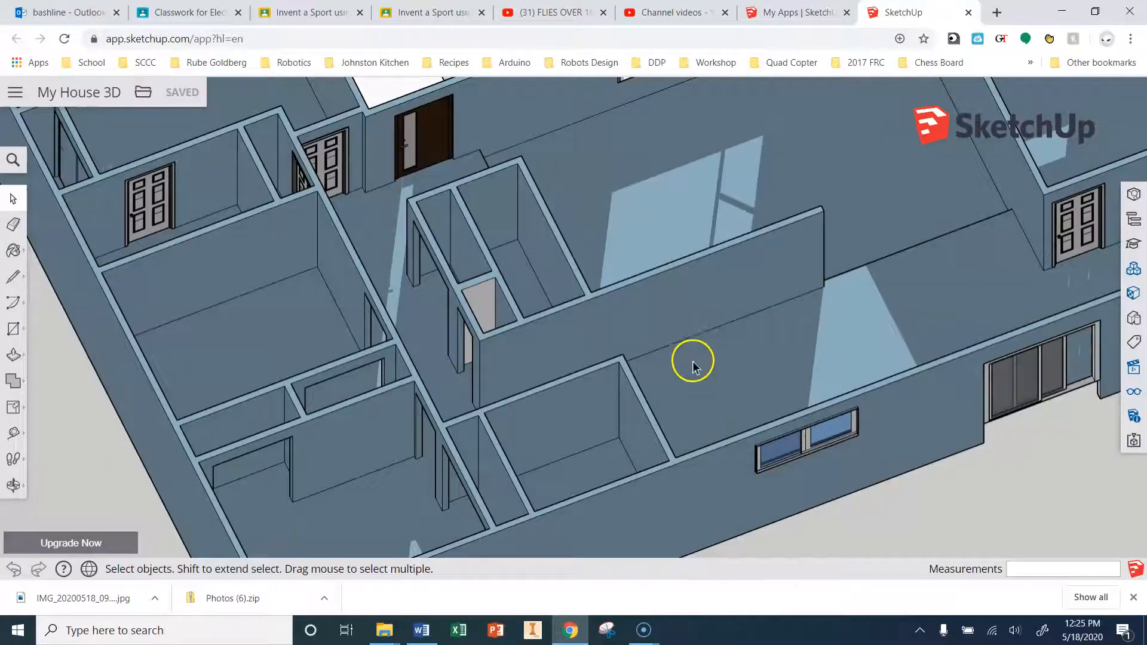
Examine the windows, doors and bay window fitted in the walls of the 3D house from several sides.
{"action": "scroll", "coordinate": [693, 361], "scroll_direction": "down", "scroll_amount": 10}
{"action": "middle_click_drag", "start_coordinate": [704, 376], "coordinate": [884, 285]}
{"action": "middle_click_drag", "start_coordinate": [711, 253], "coordinate": [721, 167]}
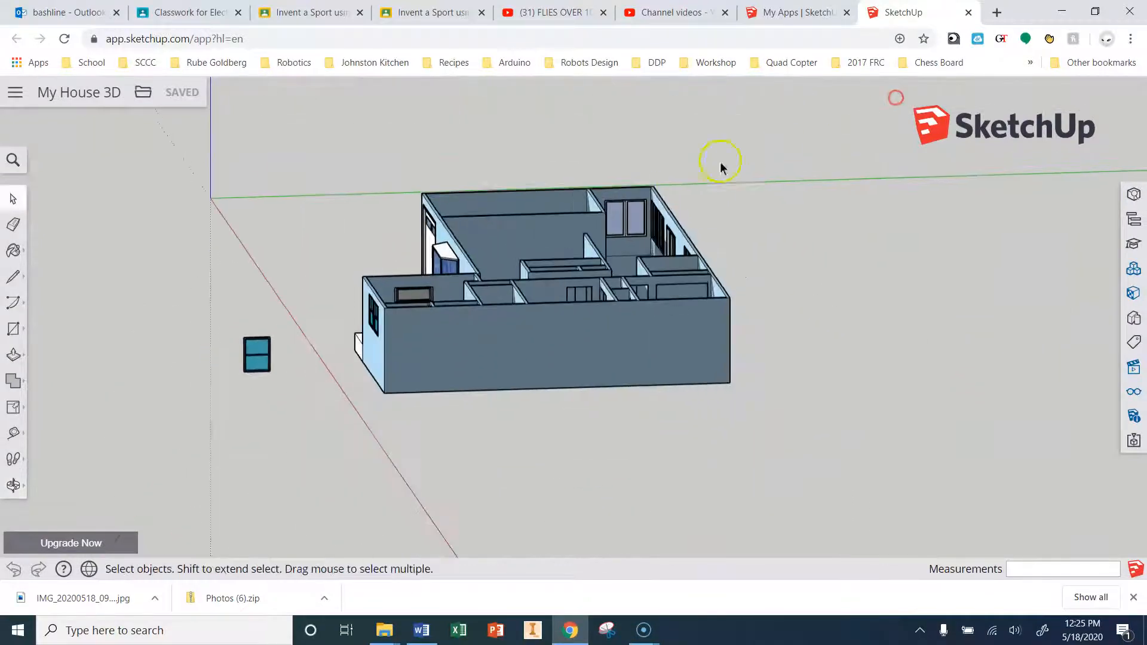
{"action": "scroll", "coordinate": [622, 210], "scroll_direction": "up", "scroll_amount": 10}
{"action": "middle_click_drag", "start_coordinate": [597, 246], "coordinate": [650, 312]}
{"action": "scroll", "coordinate": [634, 269], "scroll_direction": "down", "scroll_amount": 5}
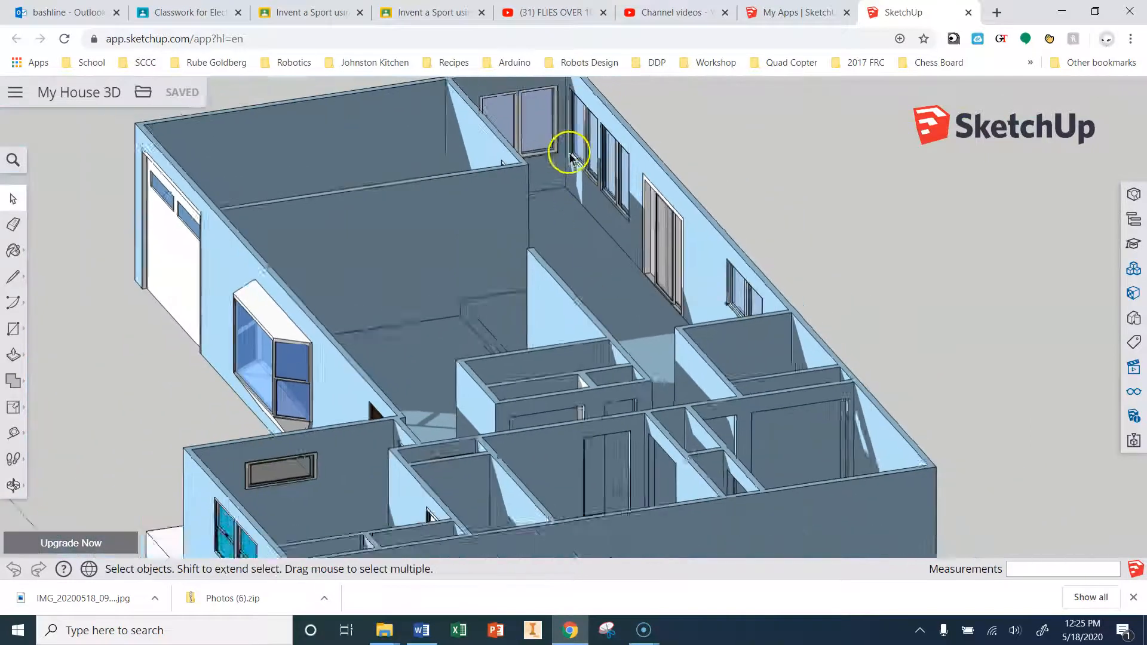
{"action": "scroll", "coordinate": [568, 152], "scroll_direction": "up", "scroll_amount": 8}
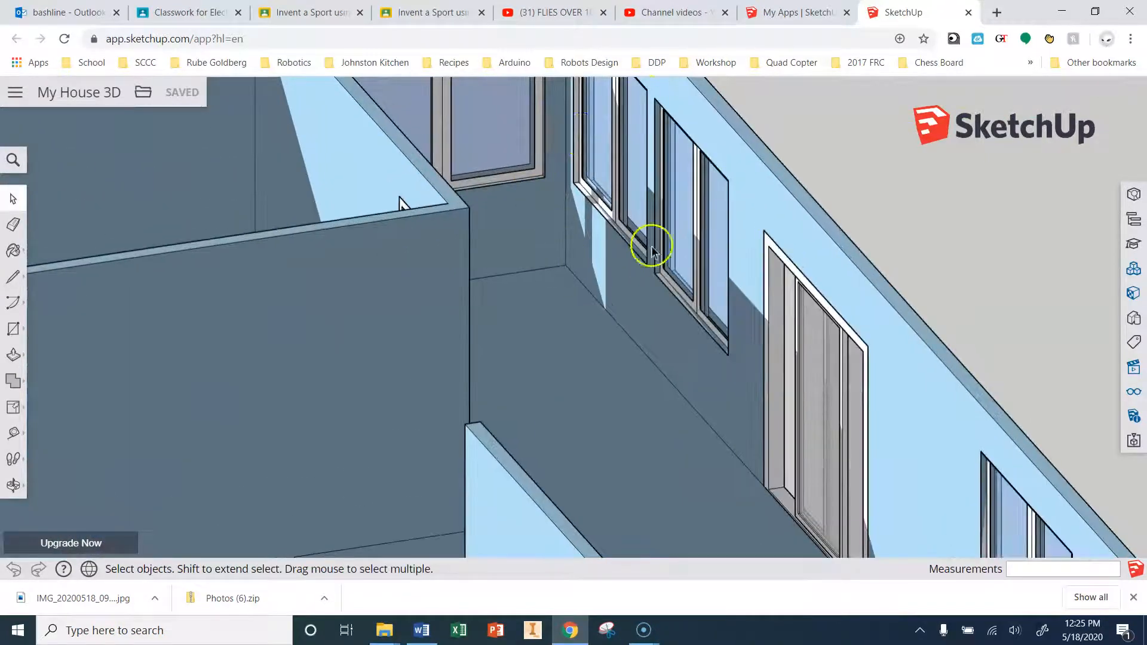
{"action": "scroll", "coordinate": [512, 199], "scroll_direction": "down", "scroll_amount": 4}
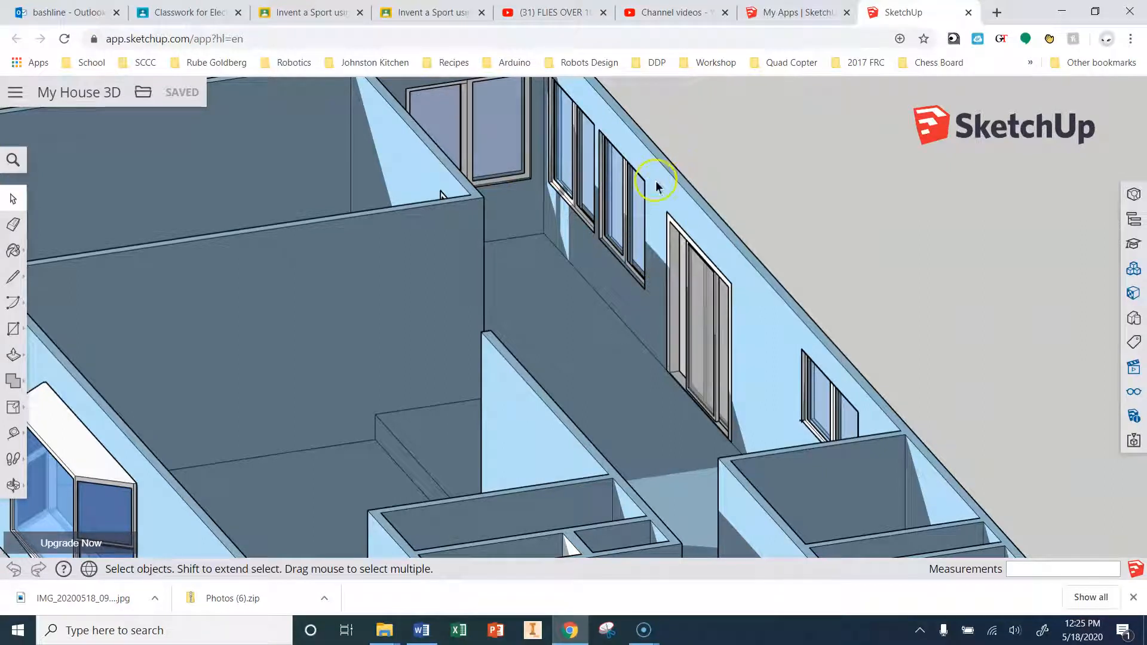
{"action": "scroll", "coordinate": [612, 222], "scroll_direction": "down", "scroll_amount": 3}
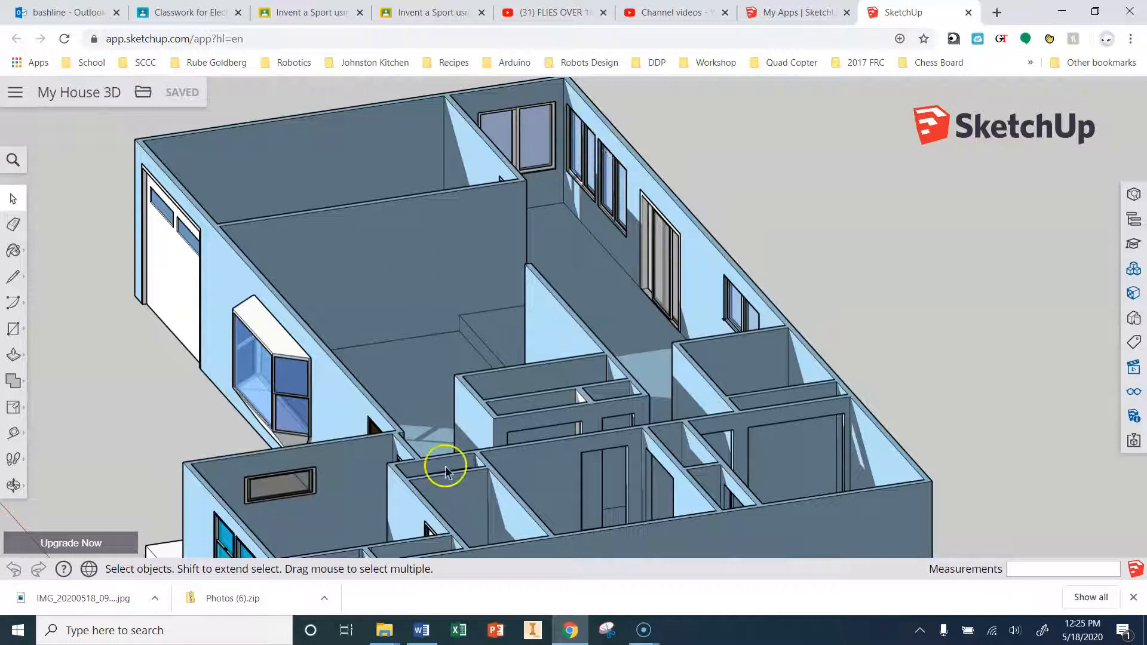
{"action": "scroll", "coordinate": [418, 430], "scroll_direction": "down", "scroll_amount": 4}
{"action": "scroll", "coordinate": [307, 481], "scroll_direction": "up", "scroll_amount": 3}
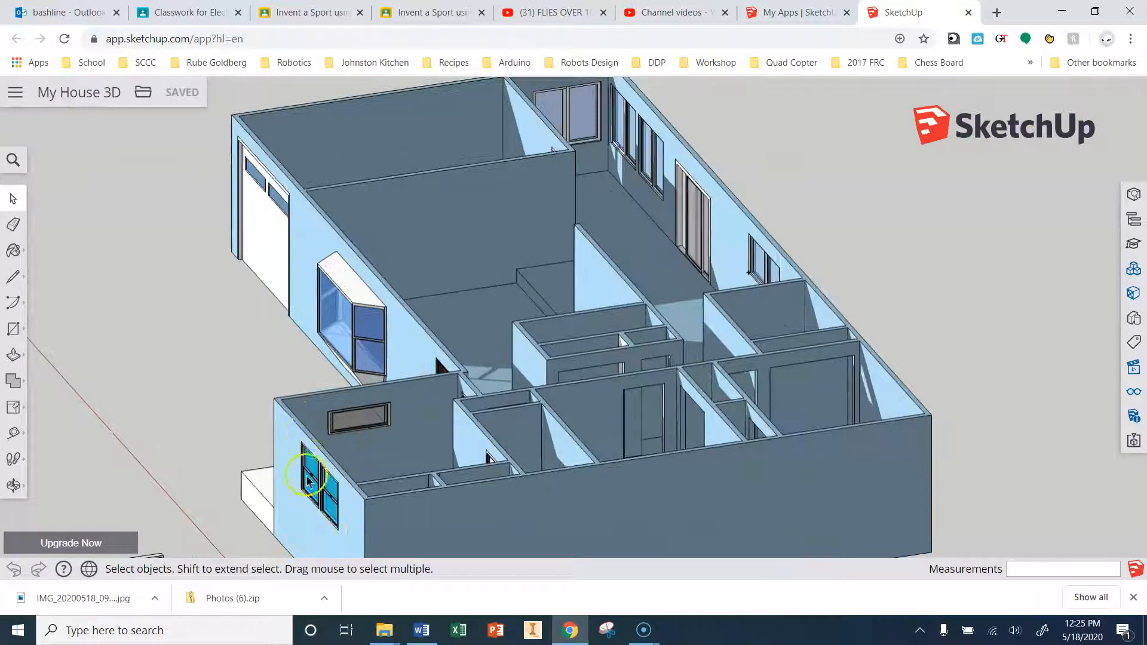
{"action": "scroll", "coordinate": [251, 328], "scroll_direction": "down", "scroll_amount": 2}
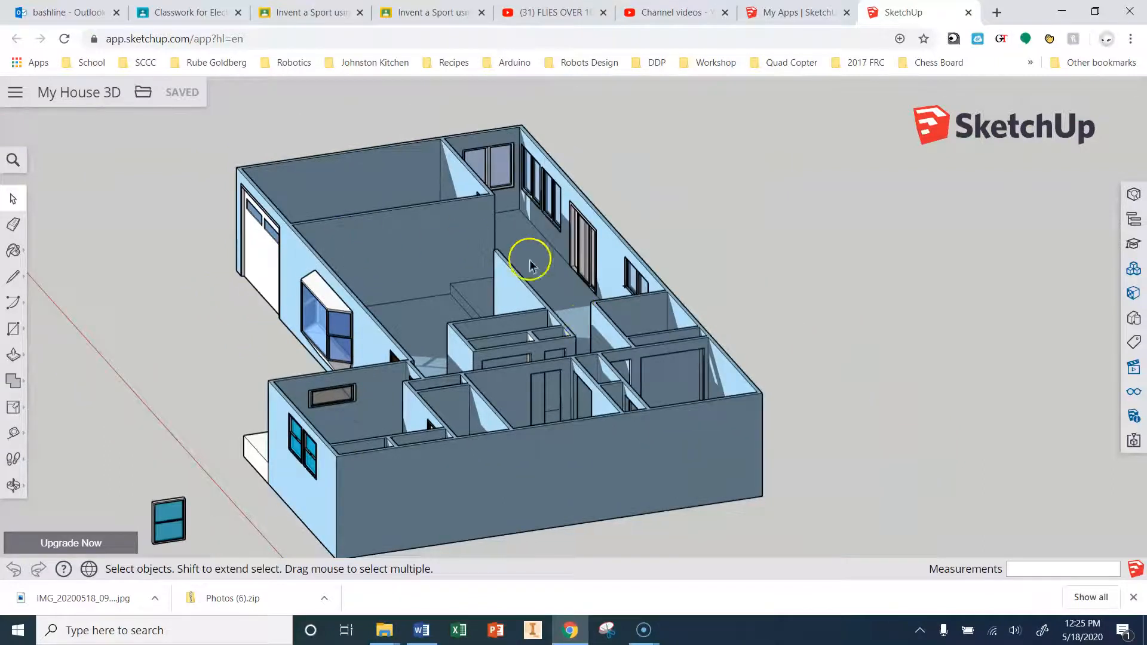
Inspect the bedroom end of the house from all around for outer walls that still need windows.
{"action": "middle_click_drag", "start_coordinate": [507, 371], "coordinate": [120, 307]}
{"action": "middle_click_drag", "start_coordinate": [663, 317], "coordinate": [36, 382]}
{"action": "middle_click_drag", "start_coordinate": [499, 353], "coordinate": [481, 456]}
{"action": "middle_click_drag", "start_coordinate": [529, 313], "coordinate": [494, 312]}
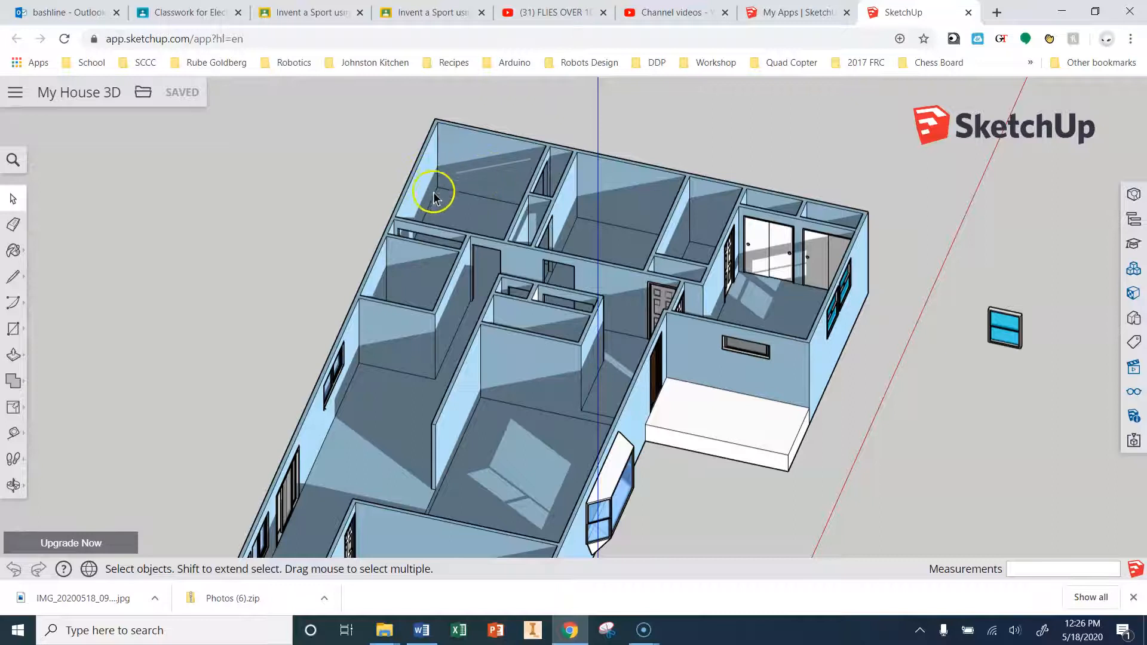
{"action": "middle_click_drag", "start_coordinate": [487, 226], "coordinate": [669, 297]}
{"action": "middle_click_drag", "start_coordinate": [386, 336], "coordinate": [509, 363]}
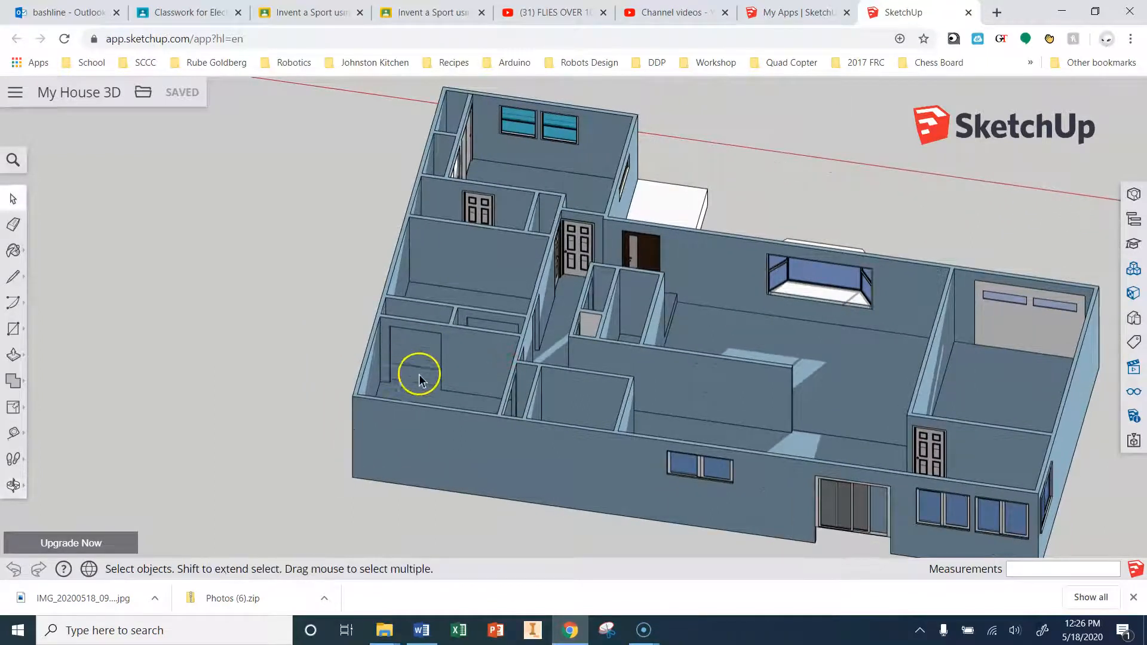
{"action": "middle_click_drag", "start_coordinate": [404, 370], "coordinate": [904, 346]}
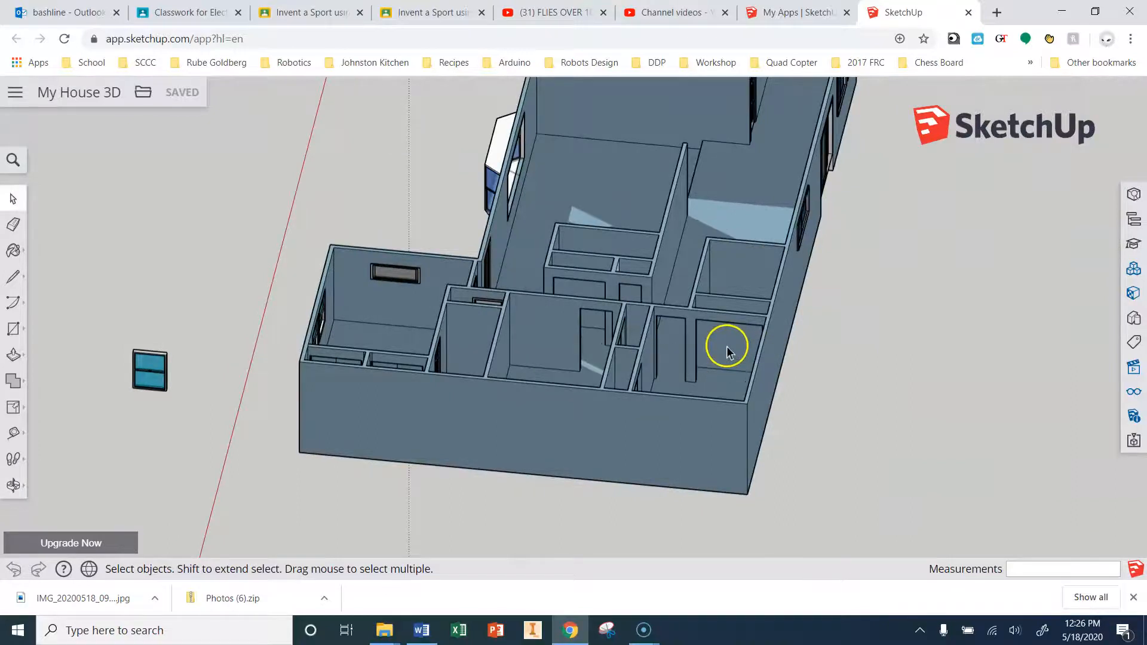
{"action": "middle_click_drag", "start_coordinate": [528, 361], "coordinate": [878, 404]}
Erase the leftover floor edges across the wide closet opening of the middle bedroom.
{"action": "scroll", "coordinate": [668, 337], "scroll_direction": "up", "scroll_amount": 5}
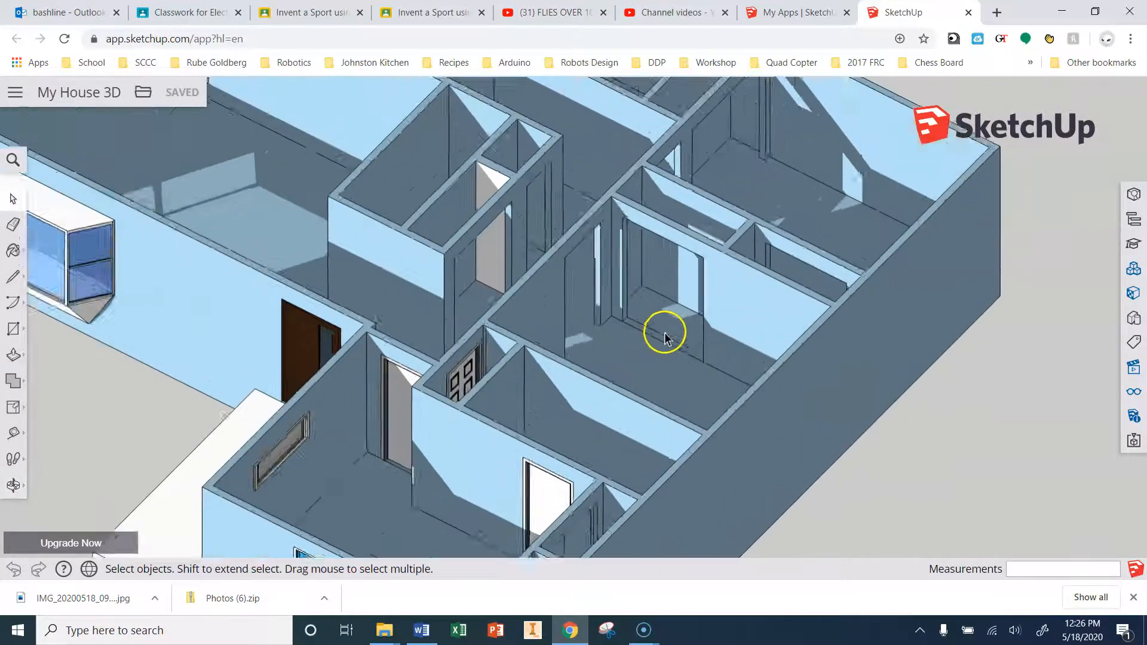
{"action": "scroll", "coordinate": [665, 337], "scroll_direction": "up", "scroll_amount": 8}
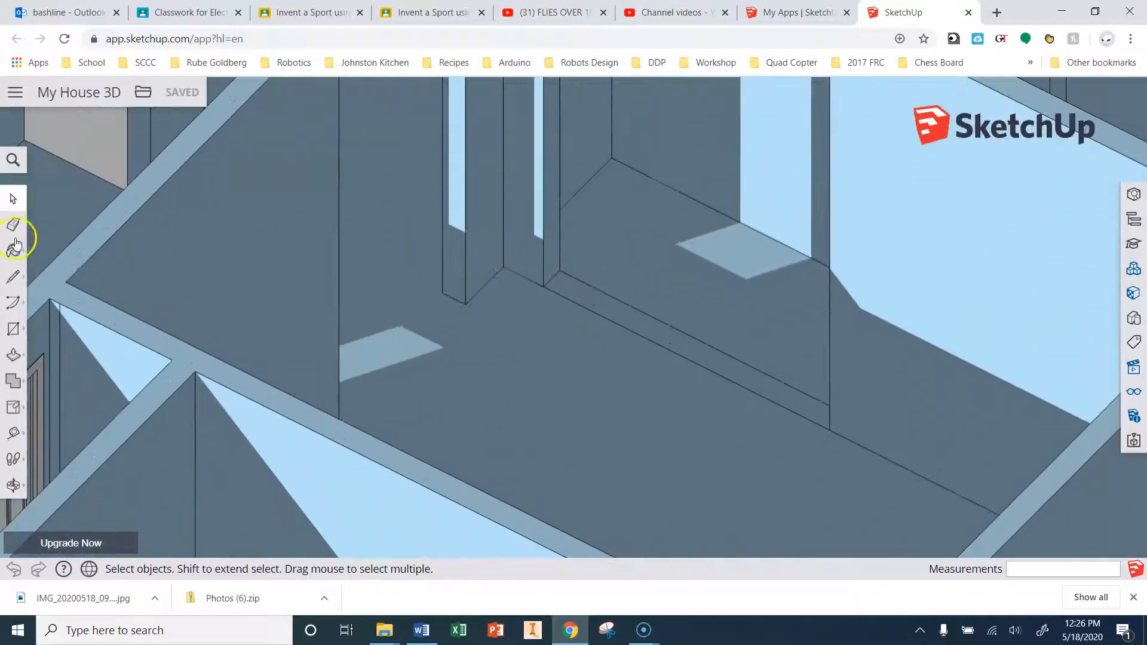
{"action": "left_click", "coordinate": [13, 225]}
{"action": "left_click", "coordinate": [605, 322]}
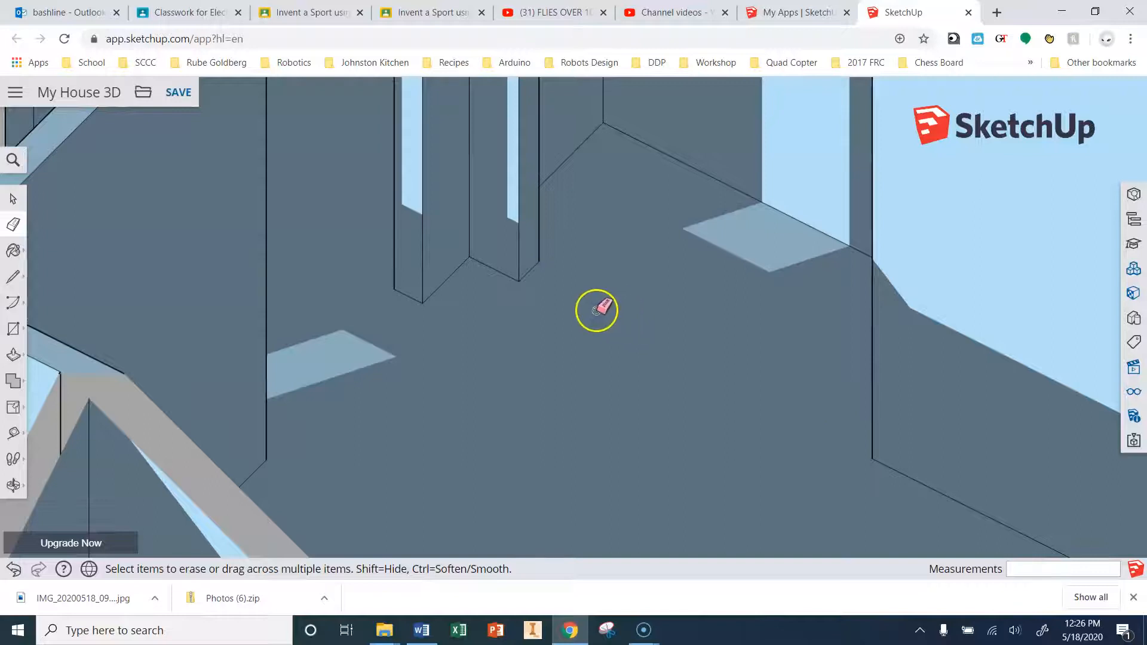
{"action": "scroll", "coordinate": [561, 354], "scroll_direction": "down", "scroll_amount": 6}
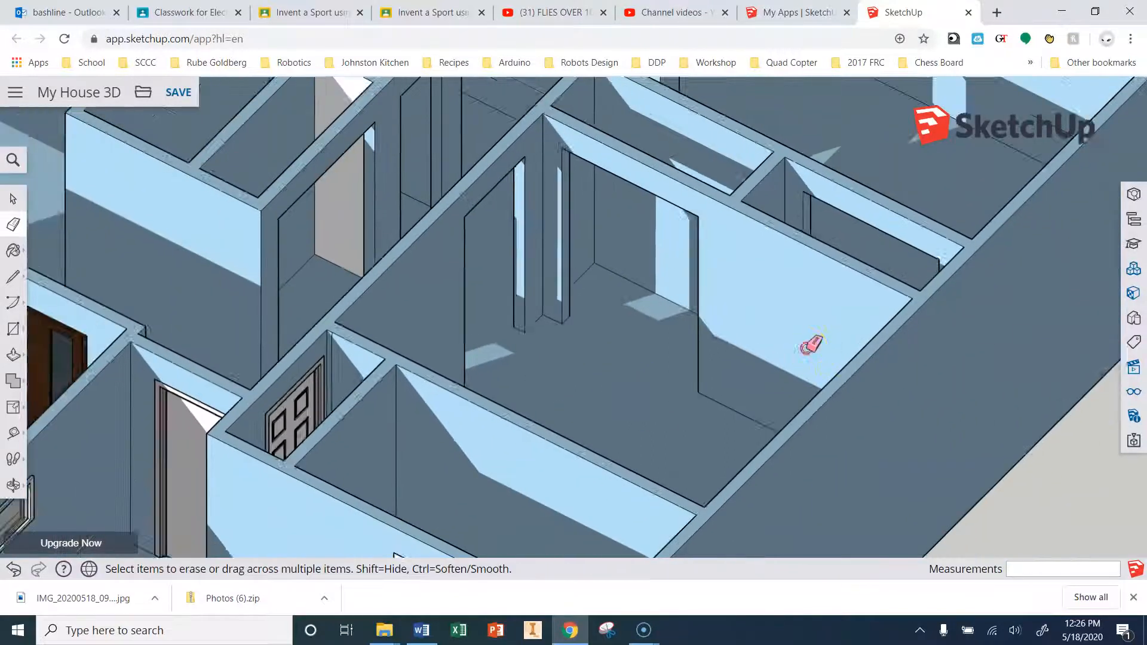
In the corner bedroom, draw a 47" line from the outer corner along the end wall's floor edge, and a vertical line up from its end.
{"action": "mouse_move", "coordinate": [811, 345]}
{"action": "middle_mouse_down"}
{"action": "mouse_move", "coordinate": [620, 256]}
{"action": "mouse_move", "coordinate": [299, 177]}
{"action": "mouse_move", "coordinate": [1045, 247]}
{"action": "mouse_move", "coordinate": [822, 238]}
{"action": "mouse_move", "coordinate": [315, 310]}
{"action": "mouse_move", "coordinate": [307, 347]}
{"action": "mouse_move", "coordinate": [384, 404]}
{"action": "mouse_move", "coordinate": [397, 435]}
{"action": "mouse_move", "coordinate": [389, 453]}
{"action": "mouse_move", "coordinate": [364, 438]}
{"action": "middle_mouse_up"}
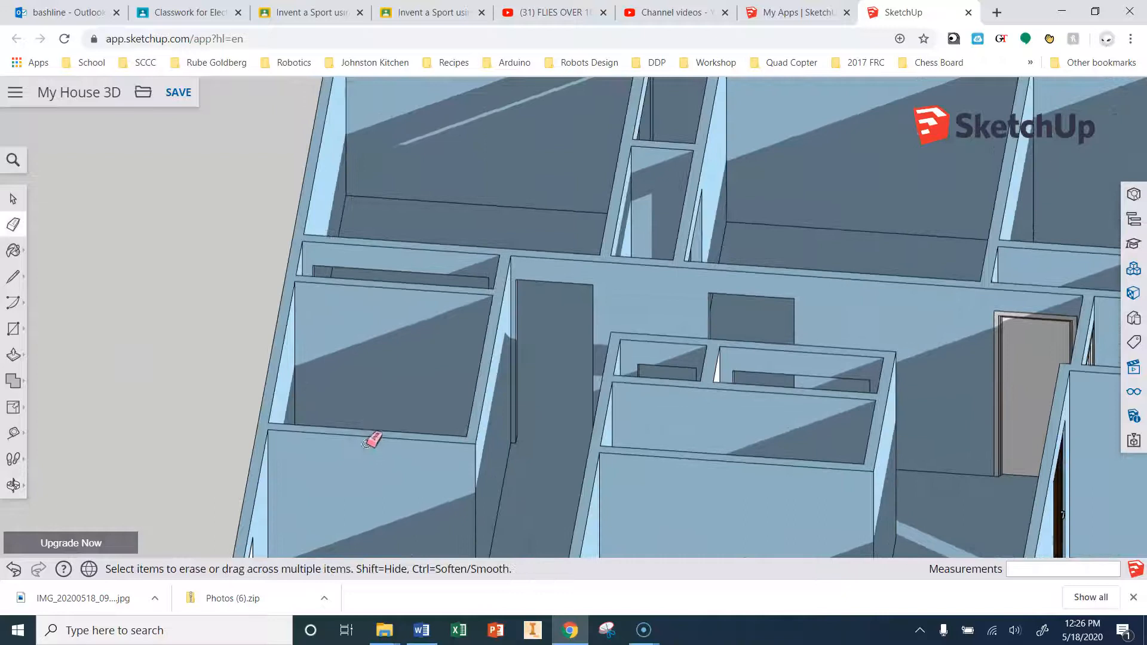
{"action": "scroll", "coordinate": [334, 224], "scroll_direction": "up", "scroll_amount": 2}
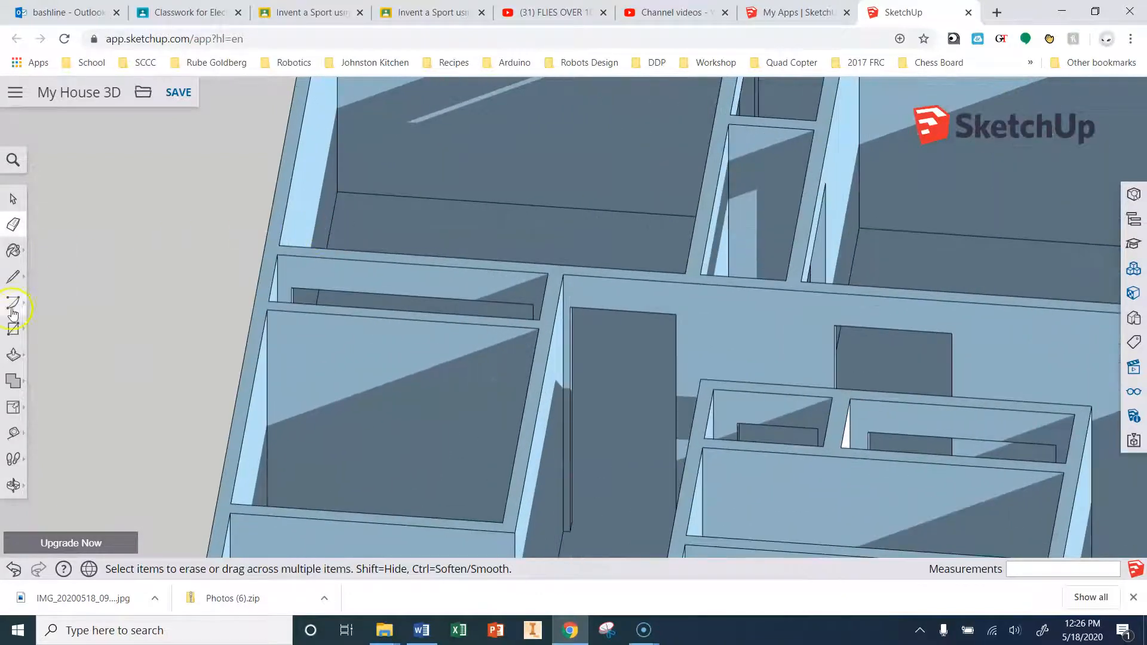
{"action": "left_click", "coordinate": [13, 277]}
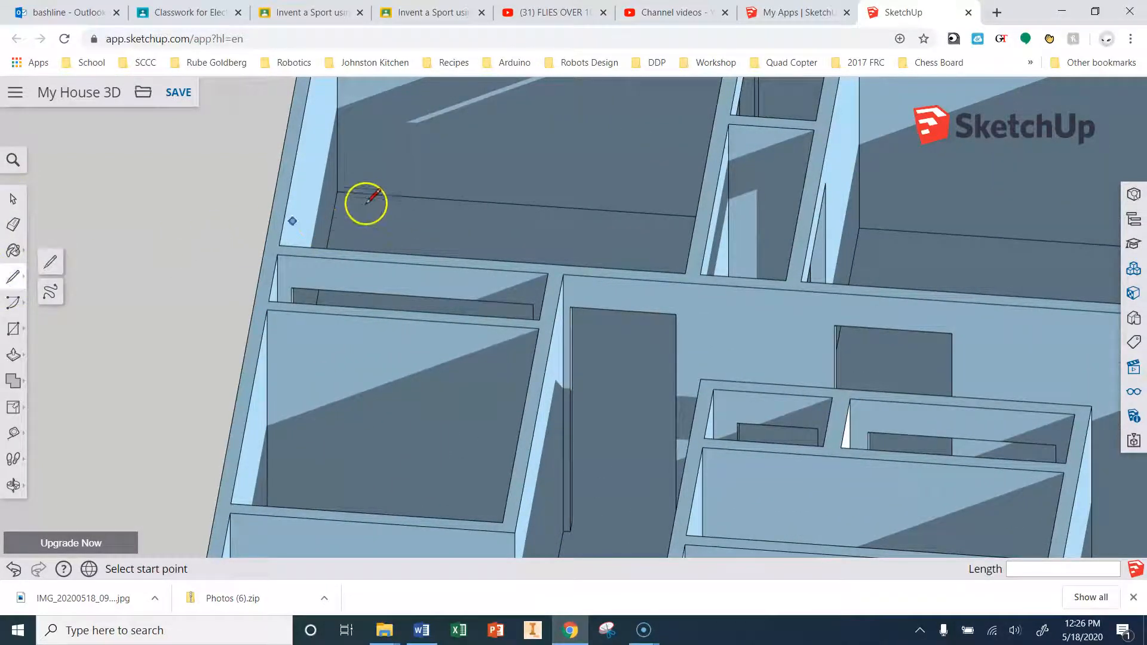
{"action": "left_click", "coordinate": [337, 192]}
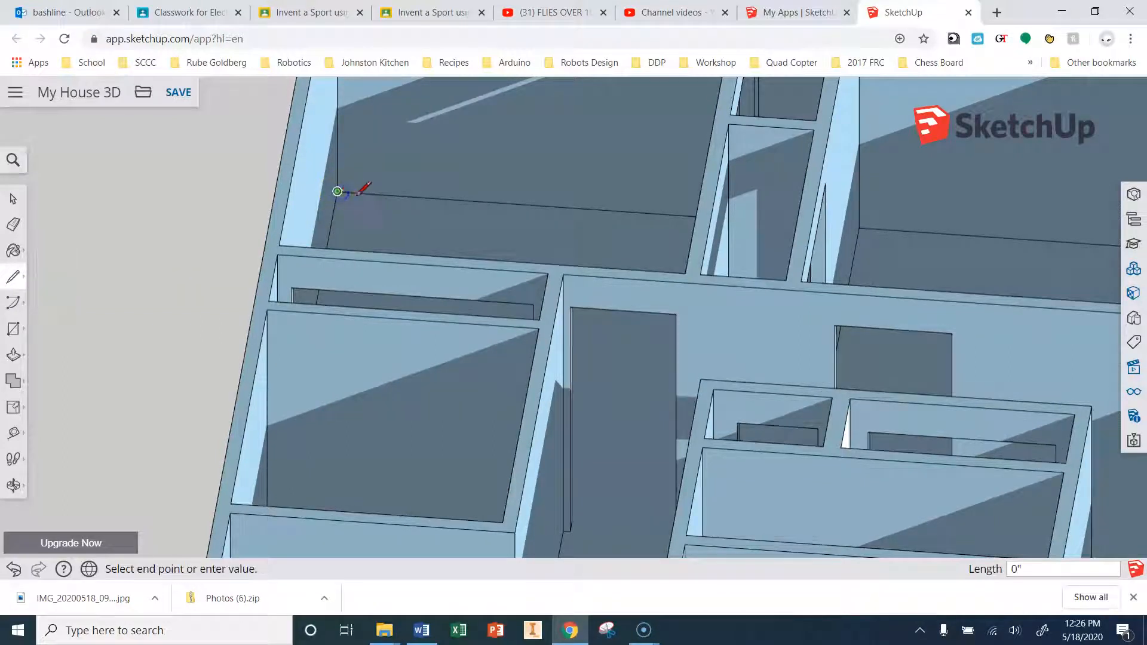
{"action": "type", "text": "47"}
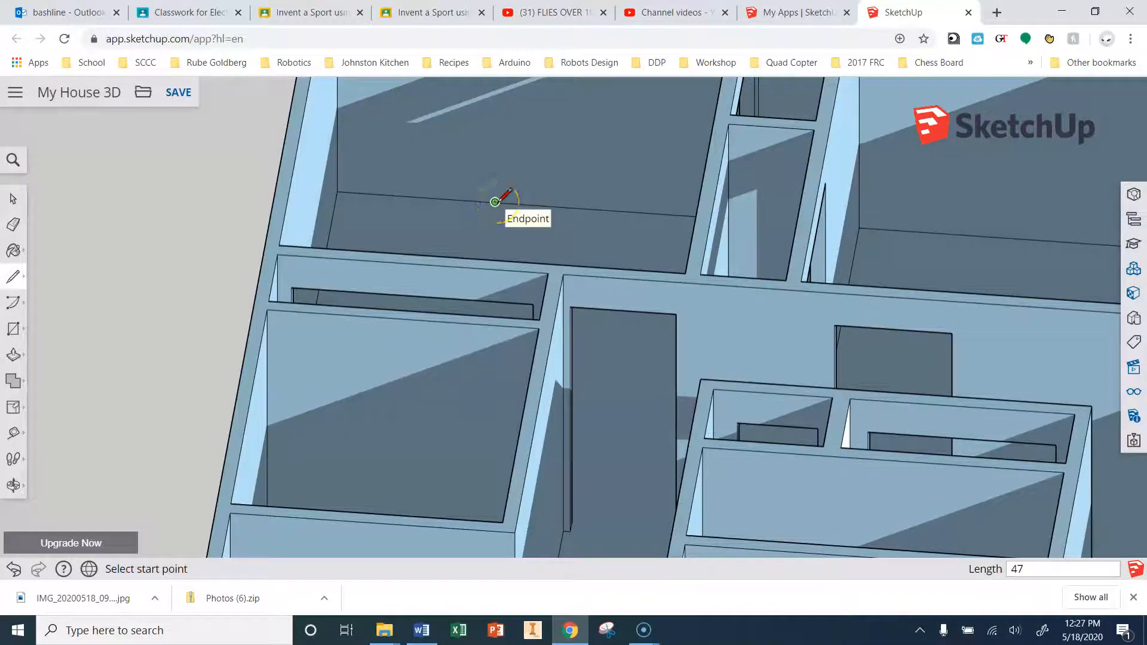
{"action": "left_click", "coordinate": [494, 201]}
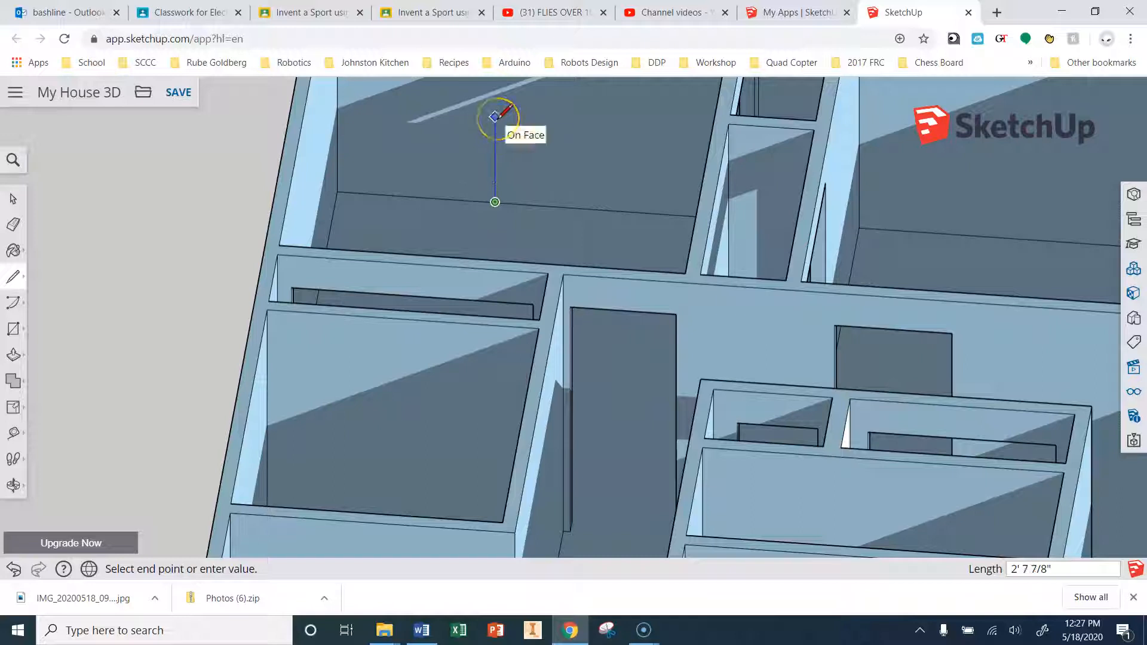
{"action": "key", "text": "Return"}
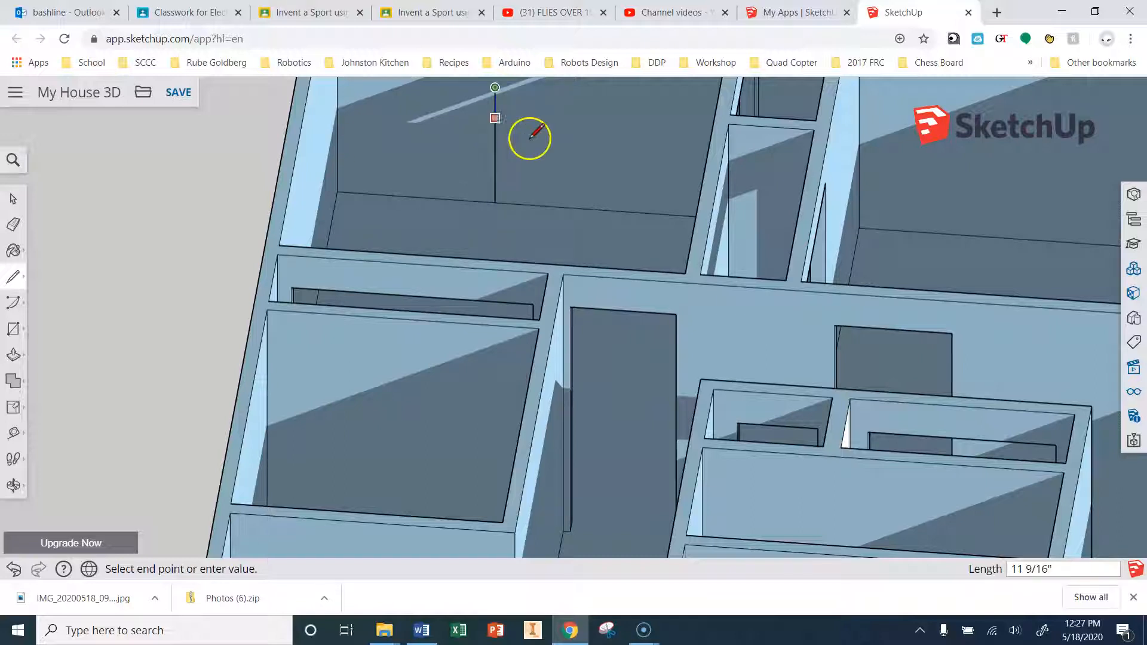
Draw a line from the same corner along the adjoining outer wall's floor edge and a vertical line up from its end.
{"action": "scroll", "coordinate": [494, 212], "scroll_direction": "down", "scroll_amount": 3}
{"action": "middle_click_drag", "start_coordinate": [470, 224], "coordinate": [384, 223]}
{"action": "left_click", "coordinate": [491, 179]}
{"action": "left_click", "coordinate": [482, 179]}
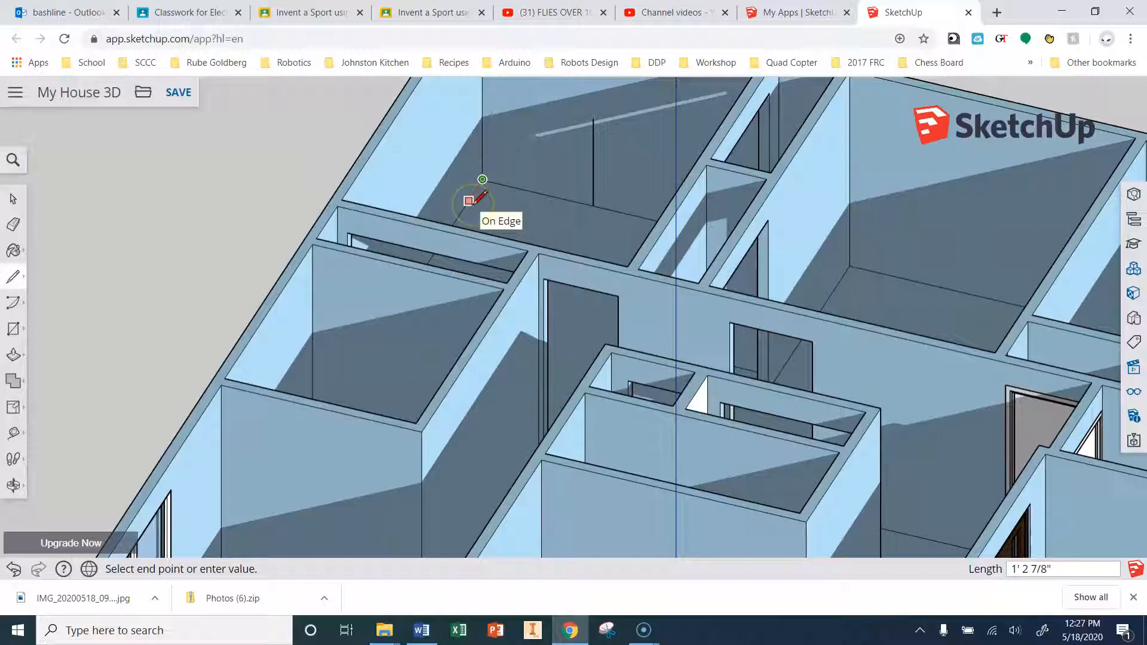
{"action": "key", "text": "Escape"}
{"action": "middle_click_drag", "start_coordinate": [568, 200], "coordinate": [423, 222]}
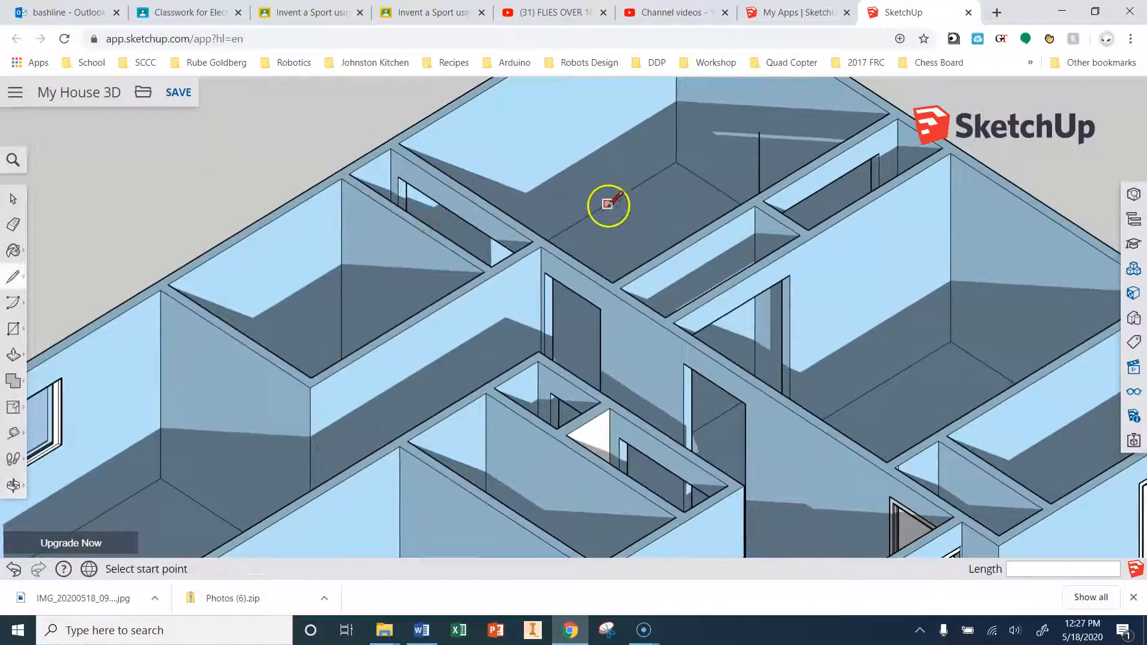
{"action": "left_click", "coordinate": [578, 222]}
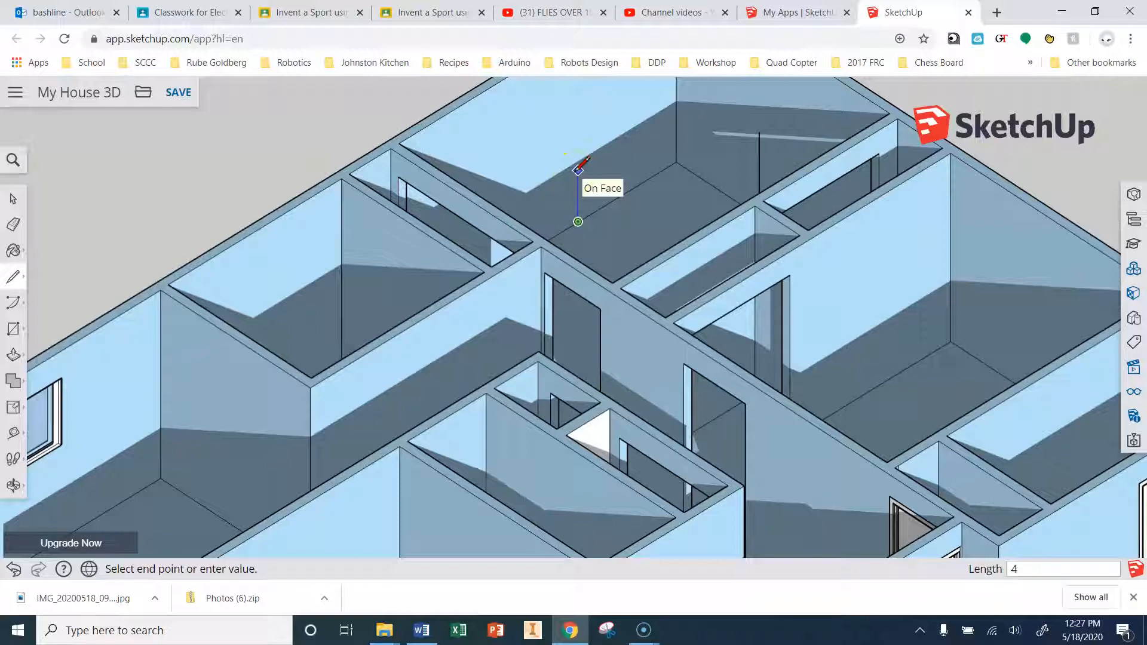
{"action": "key", "text": "Return"}
{"action": "key", "text": "Escape"}
{"action": "middle_click_drag", "start_coordinate": [619, 184], "coordinate": [454, 203]}
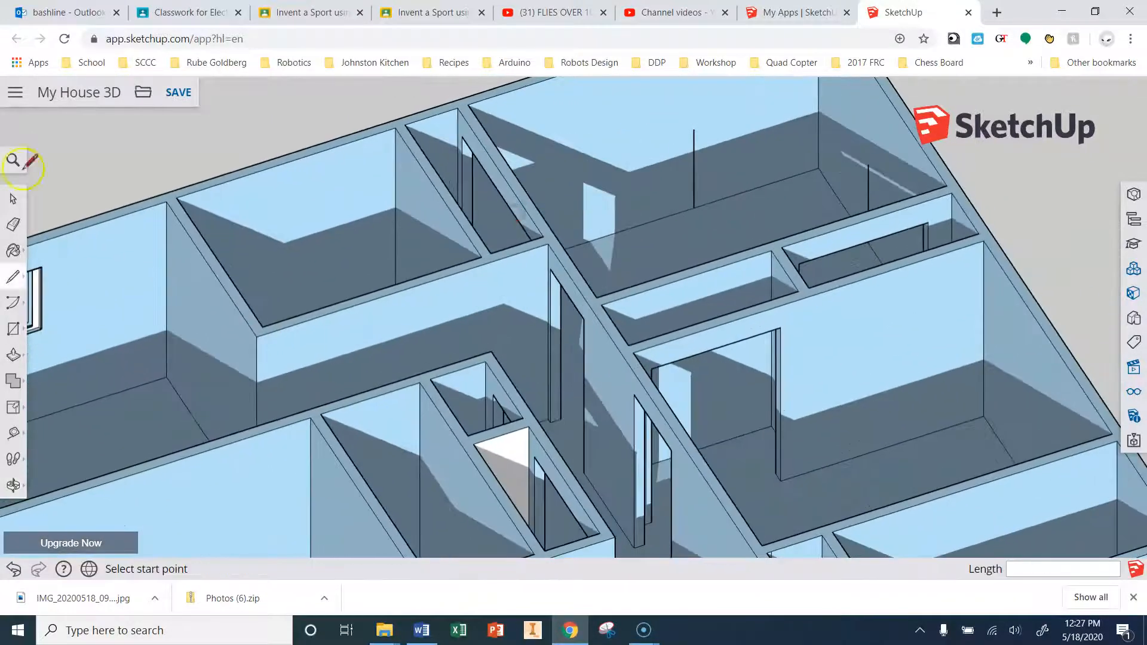
Draw a 44" by 42" window rectangle on the adjoining outer wall, starting at the top of its vertical line.
{"action": "left_click", "coordinate": [14, 328]}
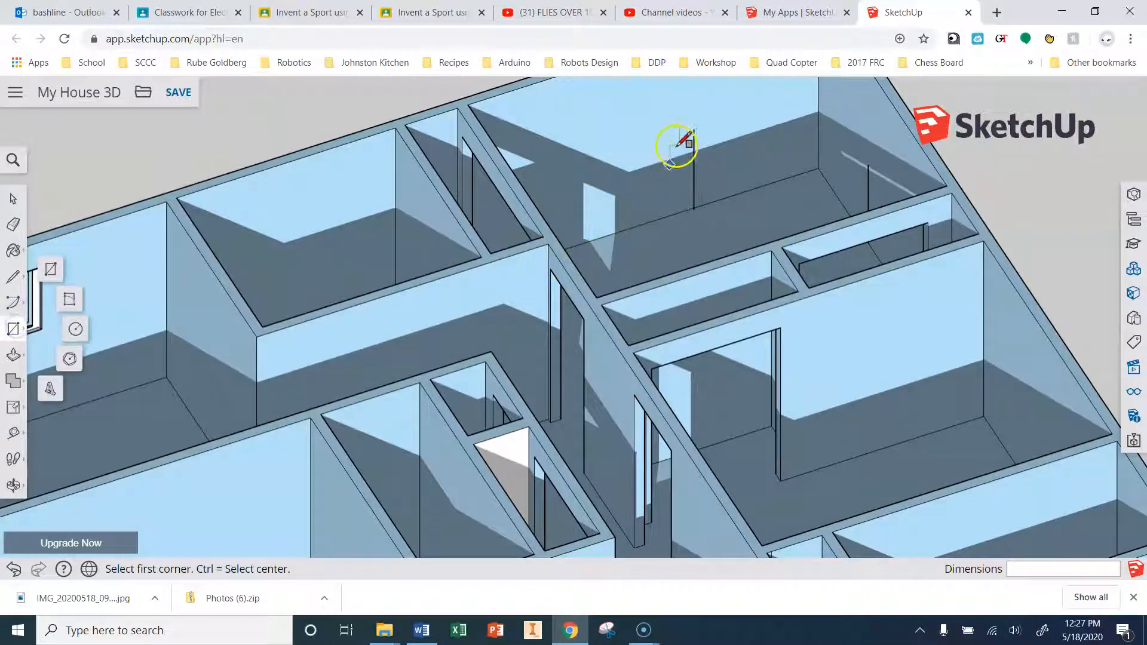
{"action": "left_click", "coordinate": [694, 129]}
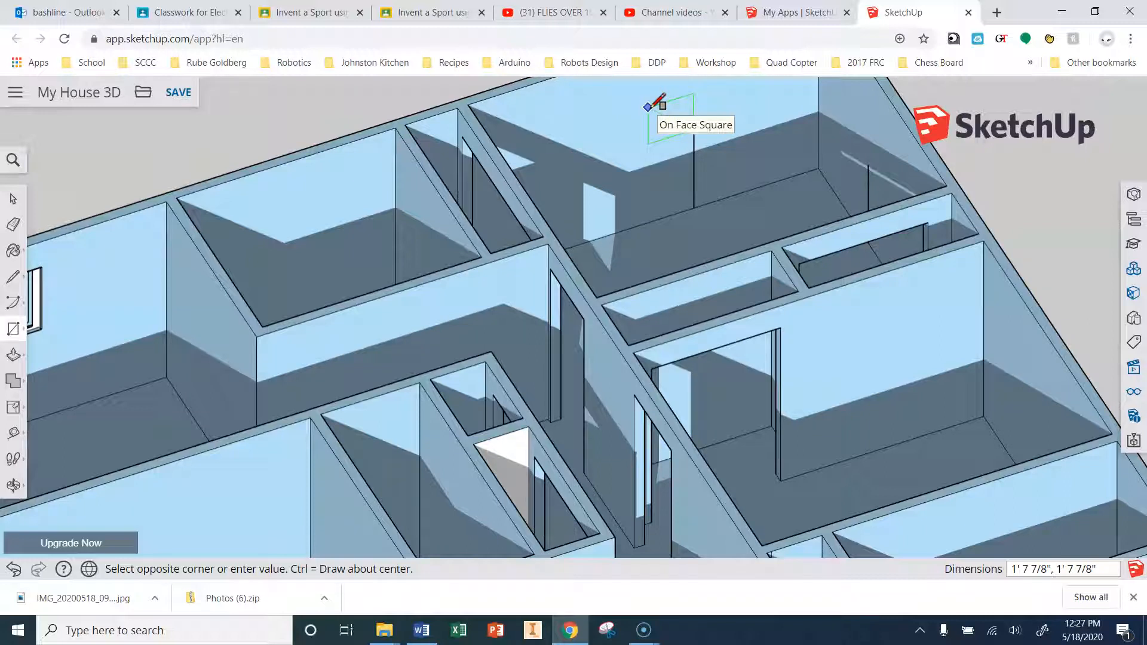
{"action": "scroll", "coordinate": [648, 107], "scroll_direction": "up", "scroll_amount": 2}
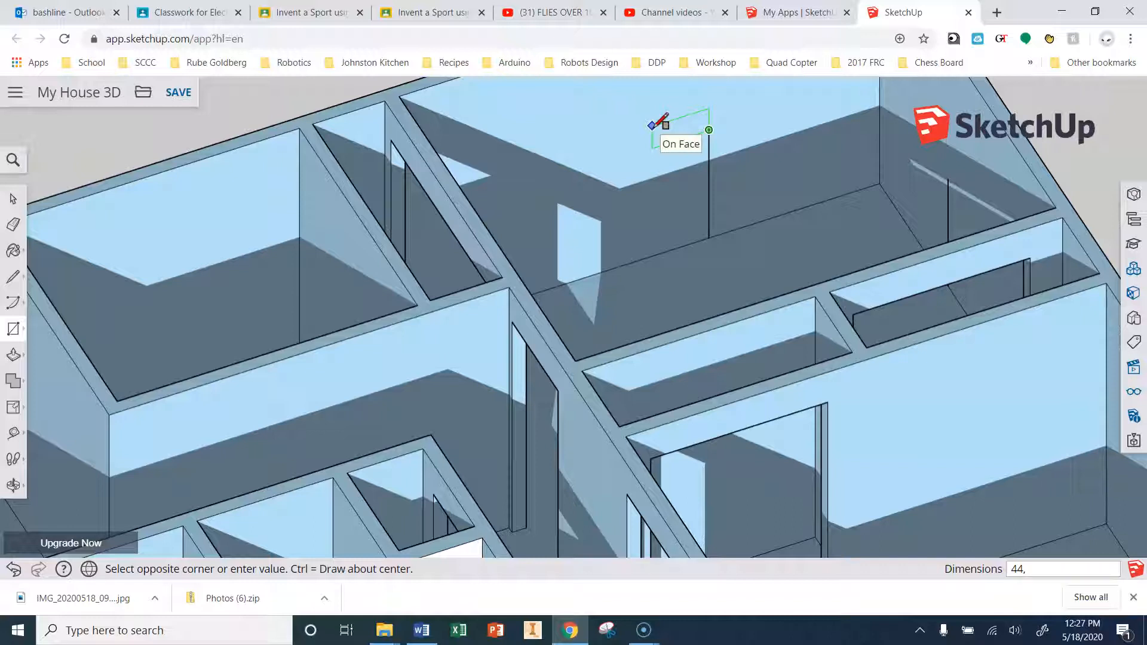
{"action": "left_click", "coordinate": [660, 123]}
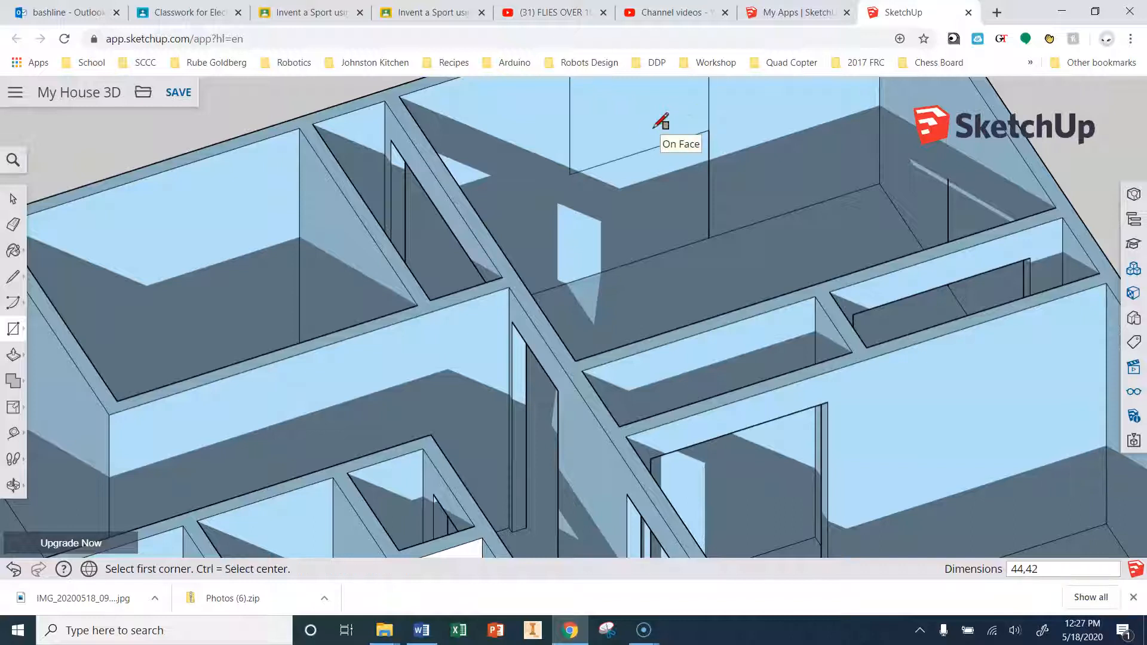
Draw a 44" by 42" window rectangle on the corner bedroom's end wall, starting at the top of its vertical line.
{"action": "scroll", "coordinate": [693, 256], "scroll_direction": "down", "scroll_amount": 5}
{"action": "middle_click_drag", "start_coordinate": [599, 280], "coordinate": [776, 200]}
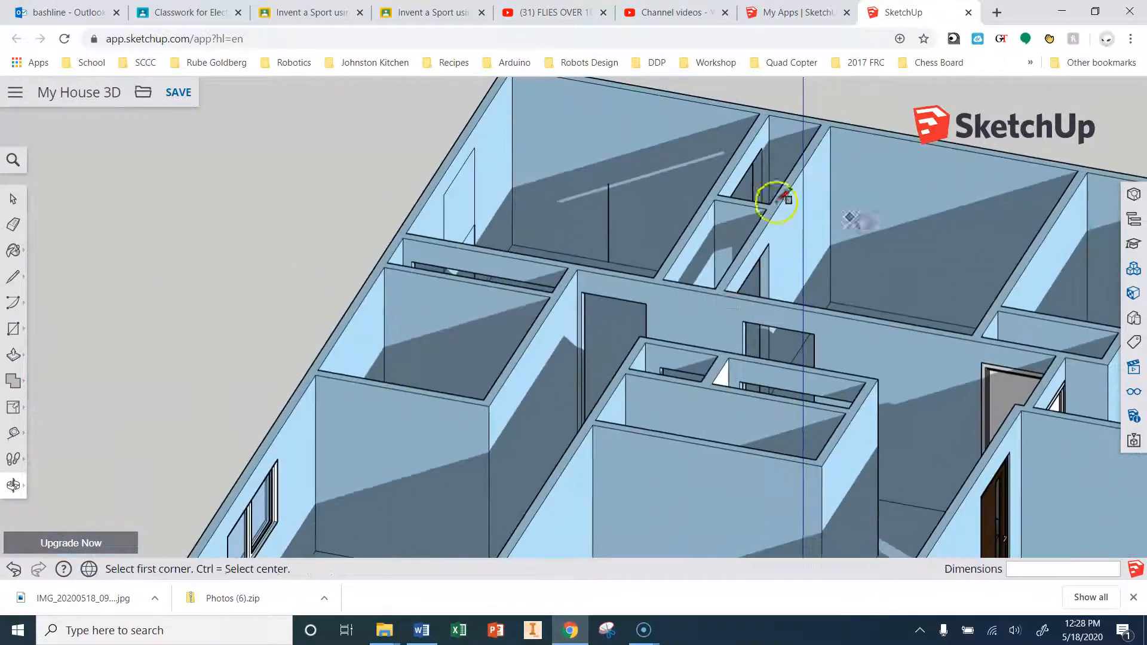
{"action": "scroll", "coordinate": [609, 184], "scroll_direction": "up", "scroll_amount": 1}
{"action": "left_click", "coordinate": [608, 183]}
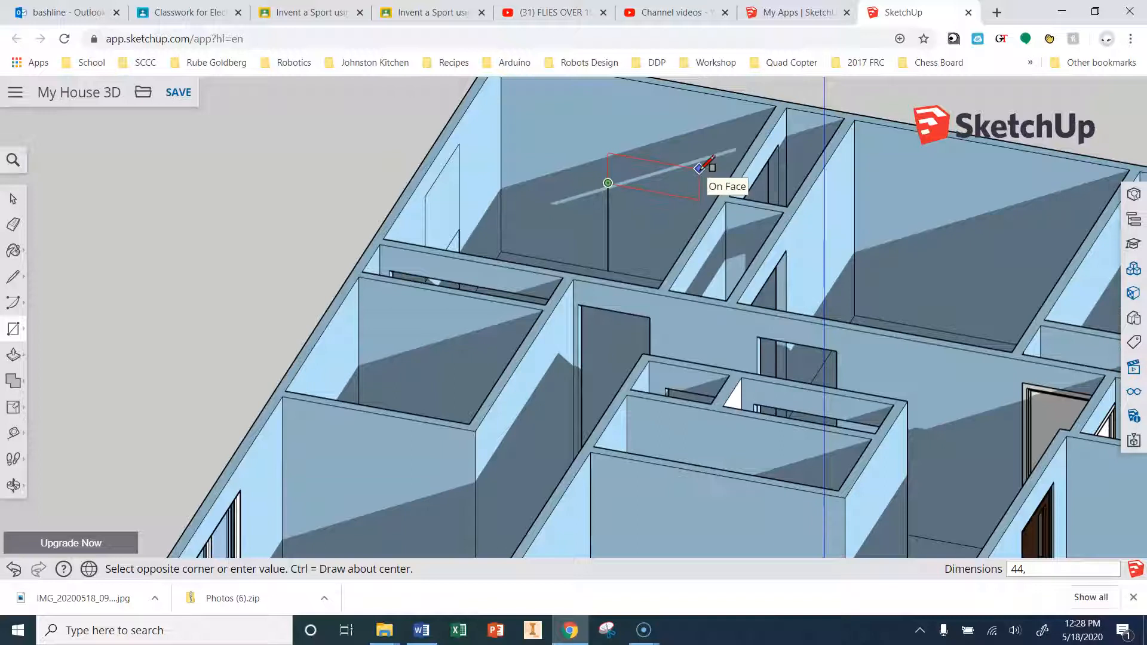
{"action": "type", "text": "44,42"}
{"action": "key", "text": "Return"}
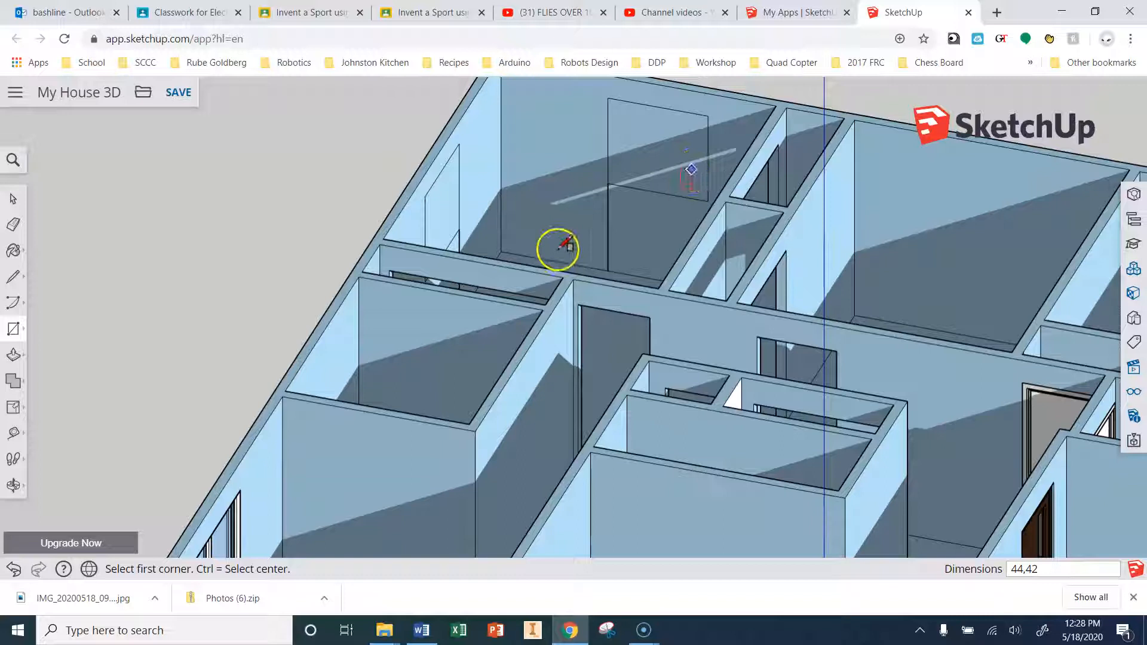
Erase the vertical helper lines below the window rectangles and push the end-wall rectangle 4 1/2" through the wall to cut the opening.
{"action": "left_click", "coordinate": [14, 226]}
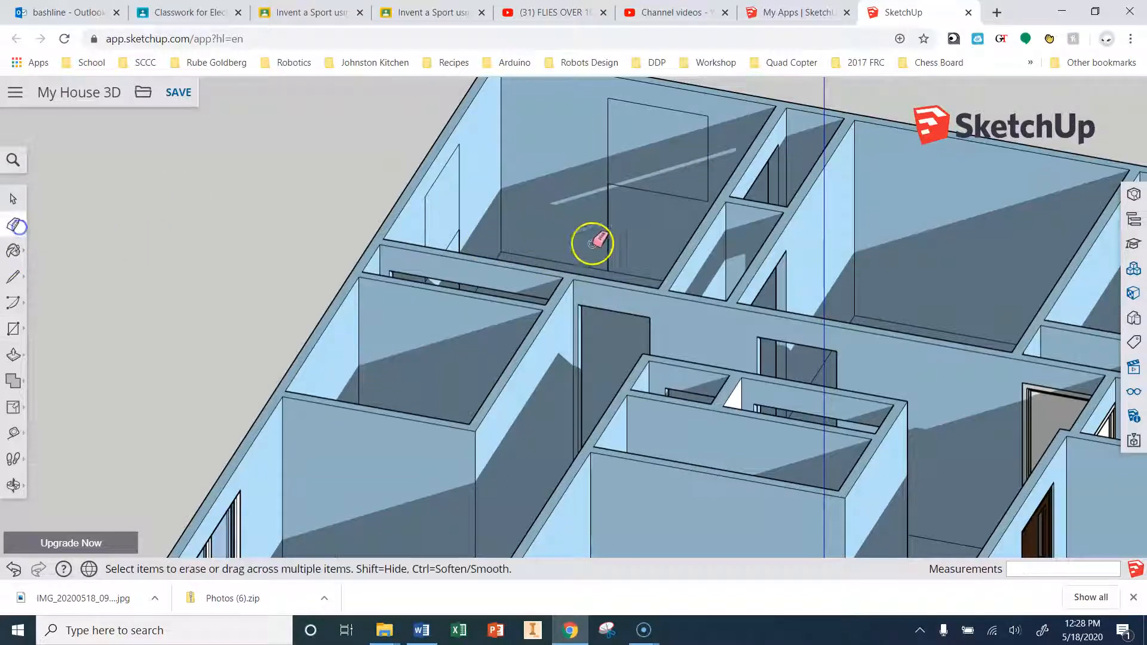
{"action": "left_click", "coordinate": [608, 200]}
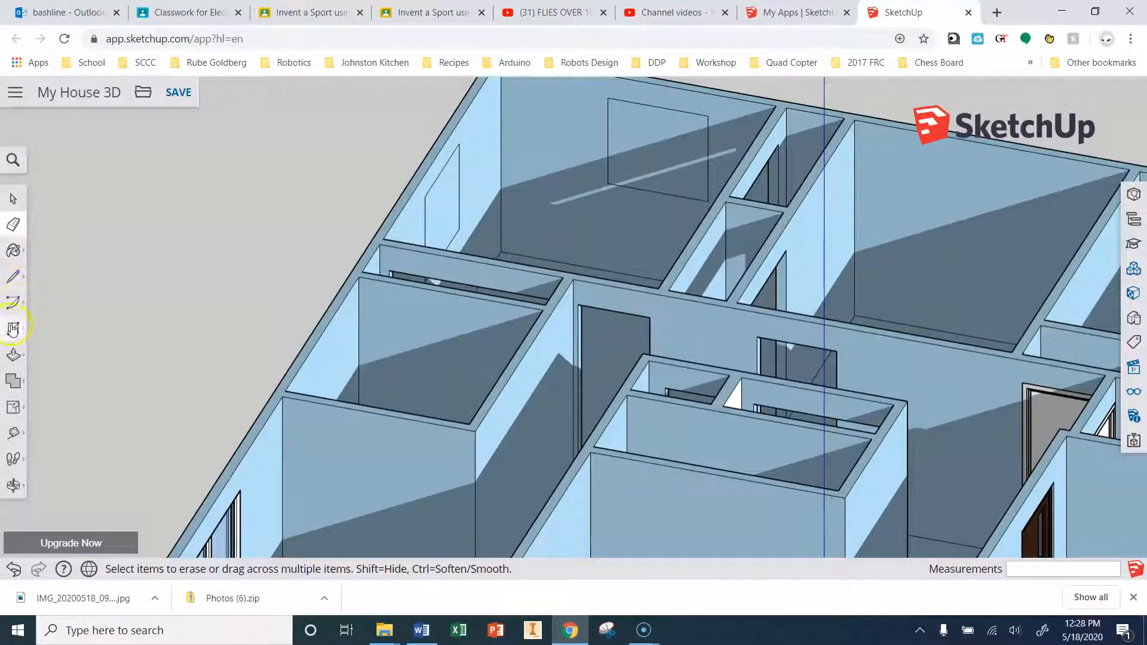
{"action": "left_click", "coordinate": [13, 355]}
{"action": "left_click_drag", "start_coordinate": [650, 148], "coordinate": [700, 93]}
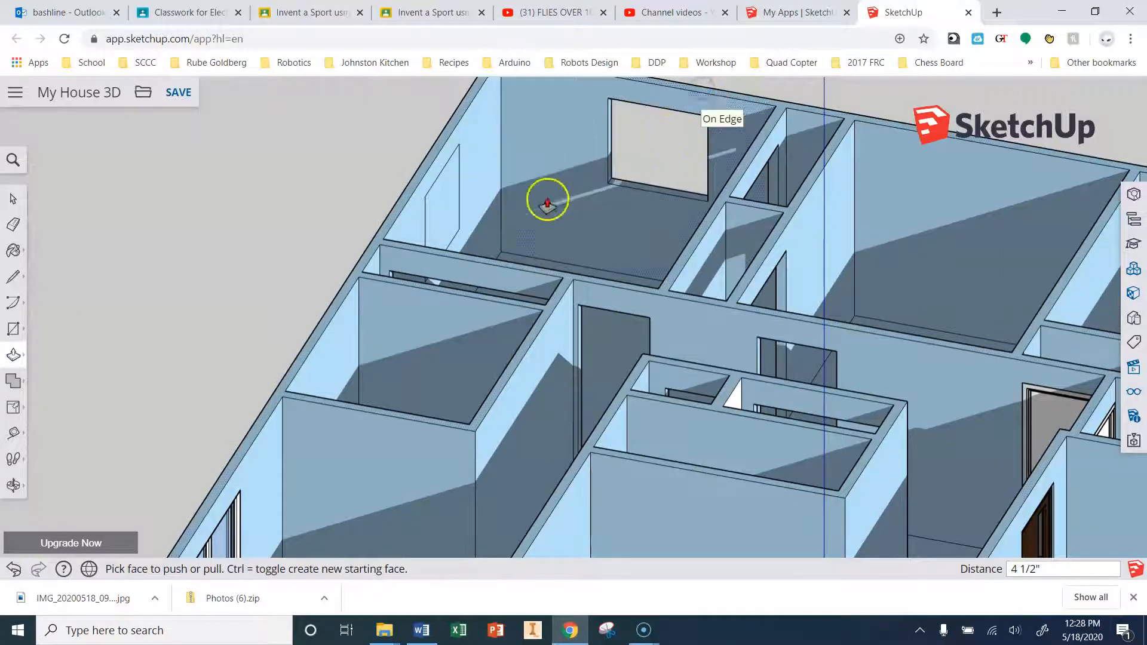
Push the window rectangle on the adjoining outer wall about 4 3/16" through the wall to cut the opening.
{"action": "left_click", "coordinate": [447, 216]}
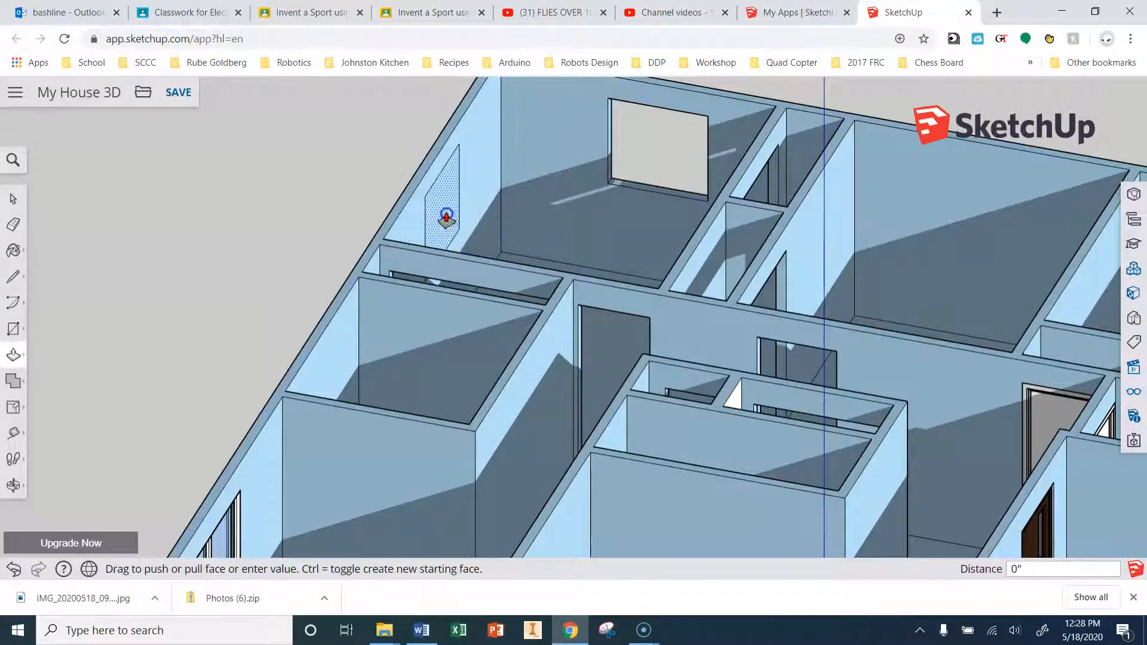
{"action": "left_click", "coordinate": [419, 177]}
{"action": "scroll", "coordinate": [264, 249], "scroll_direction": "down", "scroll_amount": 2}
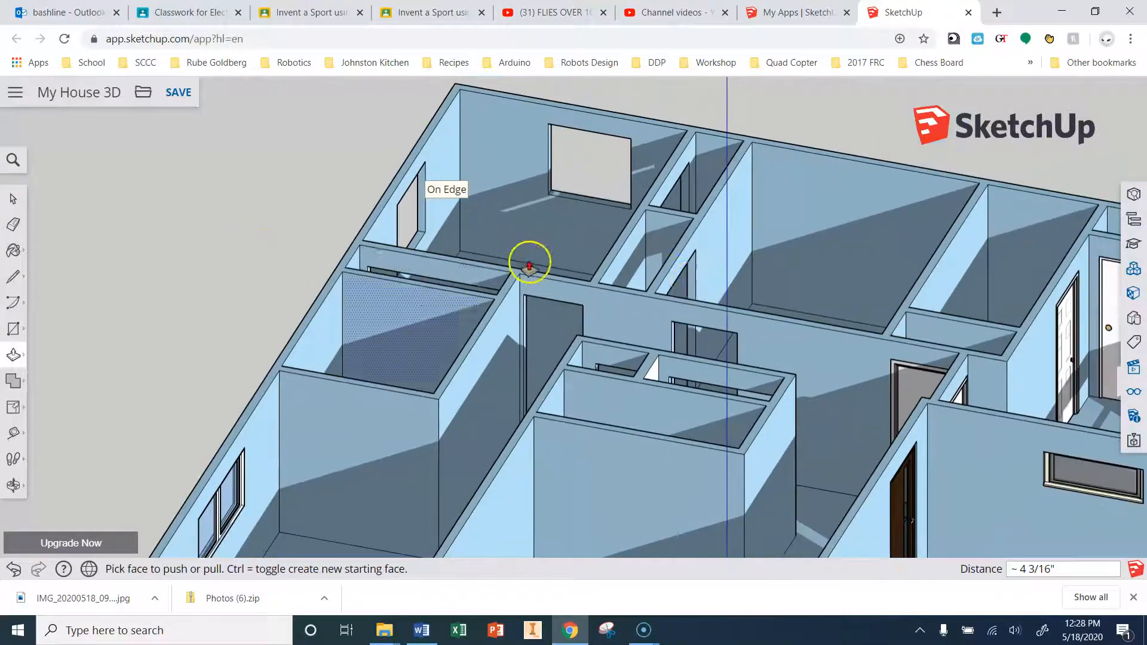
Draw a 30" line along the floor edge of the hallway wall, starting at the wall's free corner.
{"action": "middle_click_drag", "start_coordinate": [787, 335], "coordinate": [314, 331]}
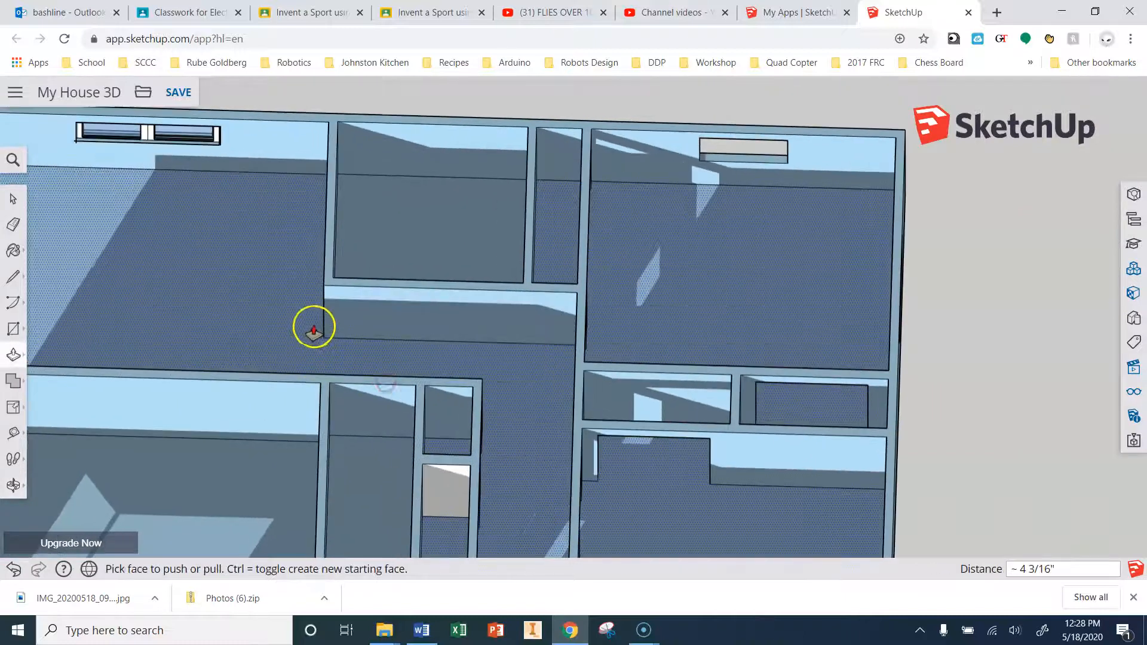
{"action": "scroll", "coordinate": [314, 330], "scroll_direction": "up", "scroll_amount": 3}
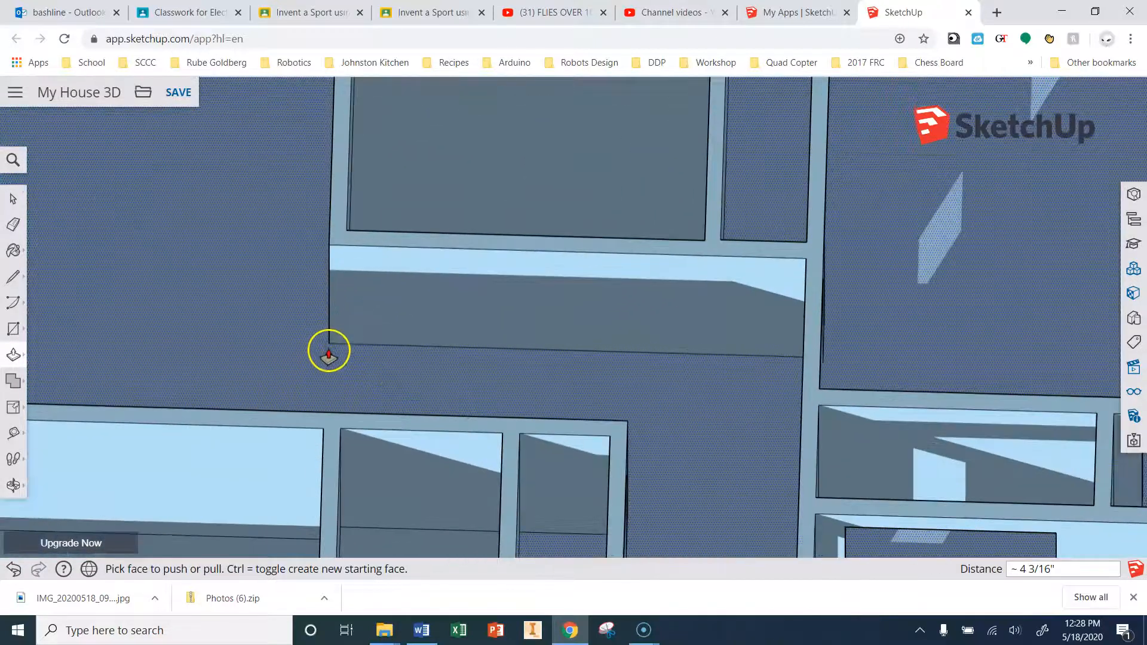
{"action": "left_click", "coordinate": [10, 287]}
{"action": "left_click", "coordinate": [329, 342]}
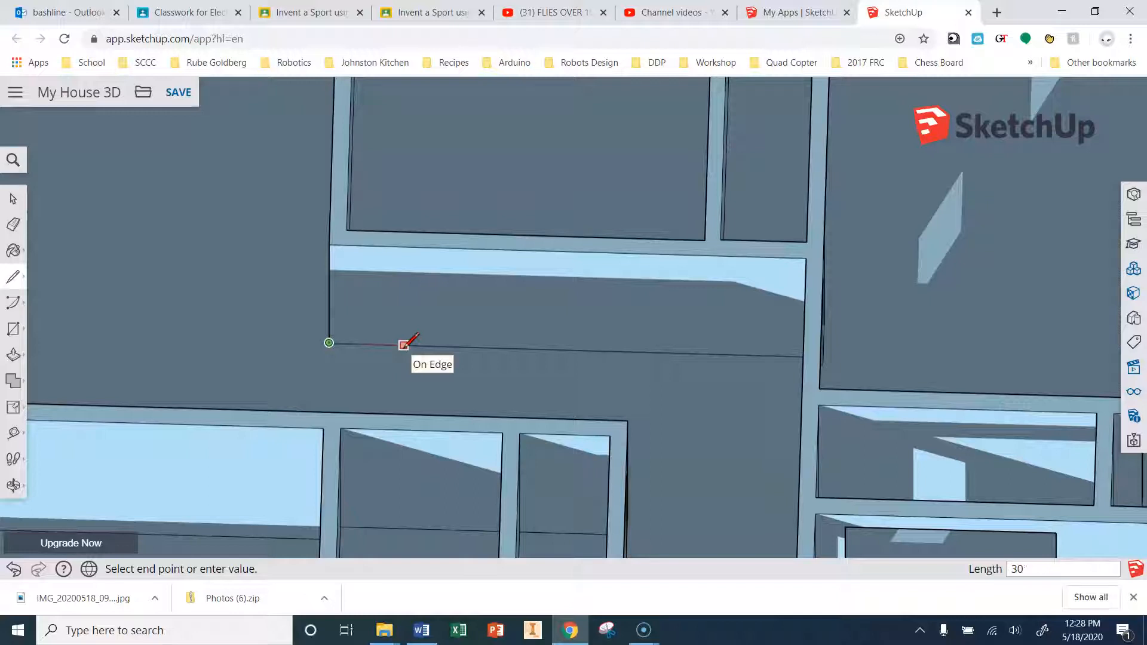
{"action": "key", "text": "Return"}
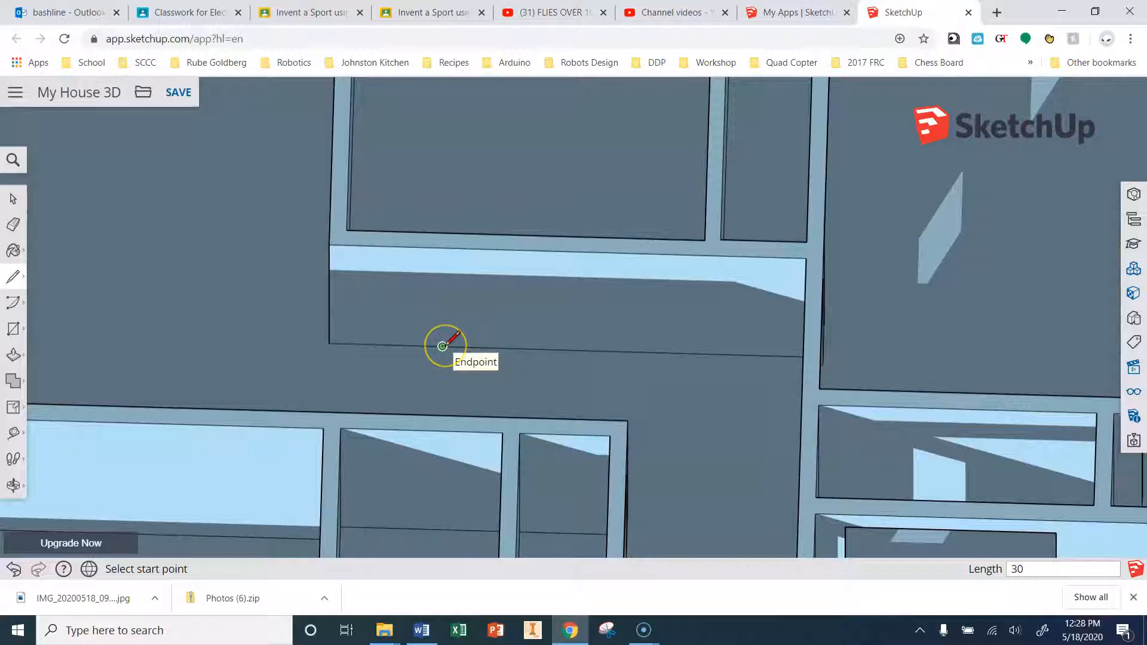
Try the door rectangle at the 30" line's end as 35,84 and as a centred 84,35, and undo both.
{"action": "middle_click_drag", "start_coordinate": [447, 364], "coordinate": [445, 330]}
{"action": "left_click", "coordinate": [13, 328]}
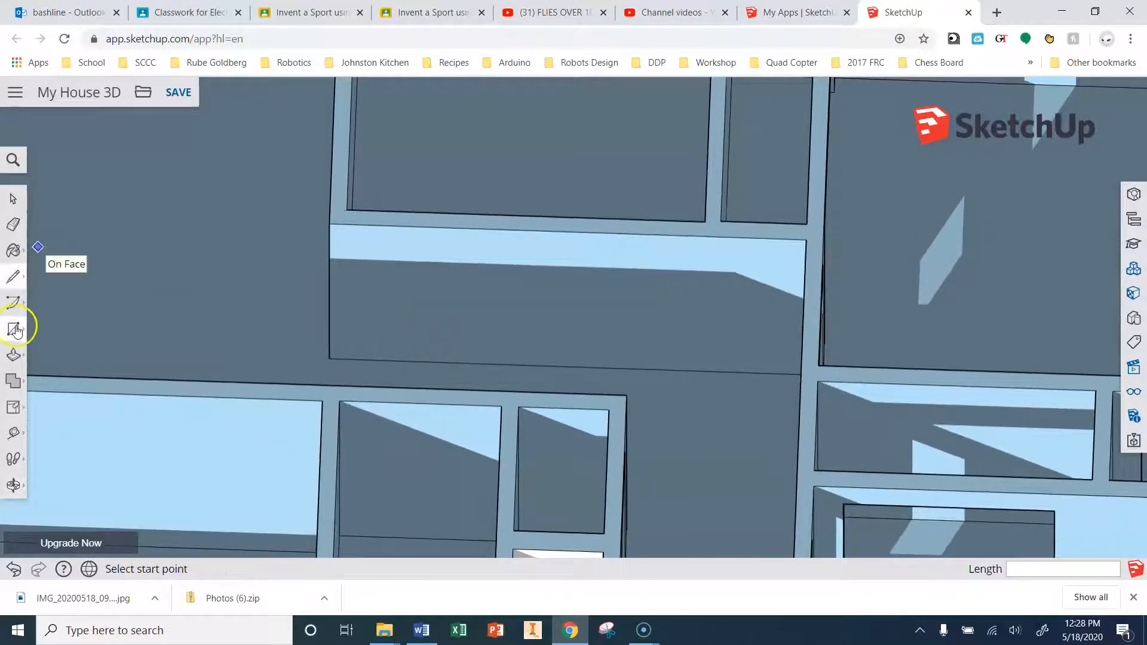
{"action": "left_click", "coordinate": [442, 361]}
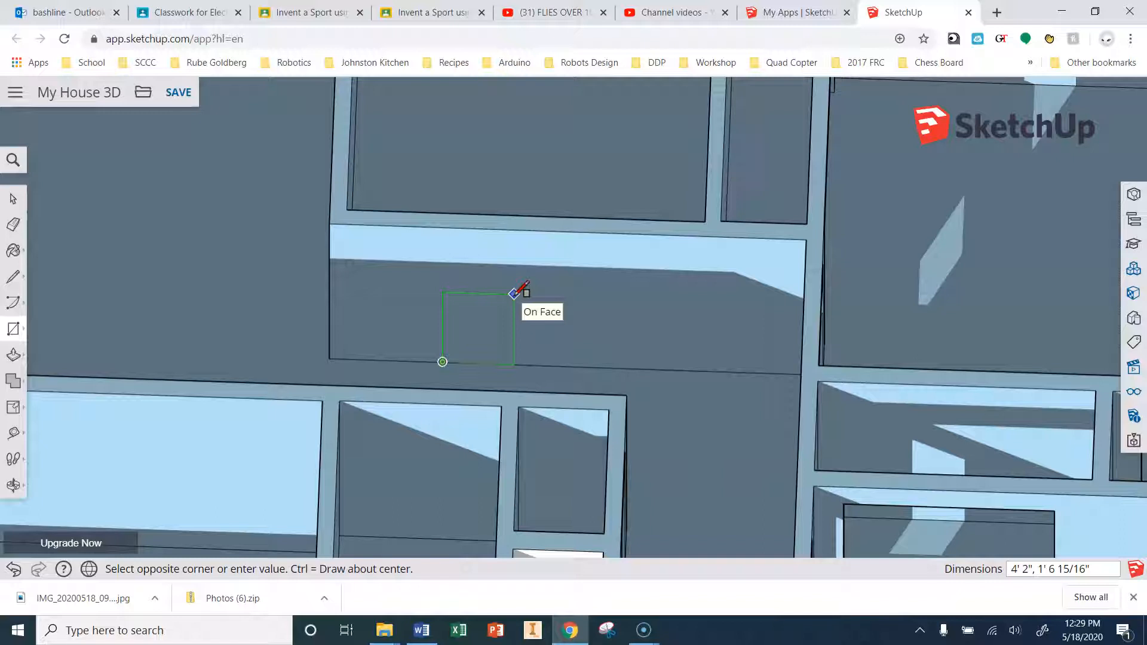
{"action": "type", "text": "35,84"}
{"action": "key", "text": "Return"}
{"action": "scroll", "coordinate": [518, 297], "scroll_direction": "up", "scroll_amount": 1}
{"action": "key", "text": "ctrl+z"}
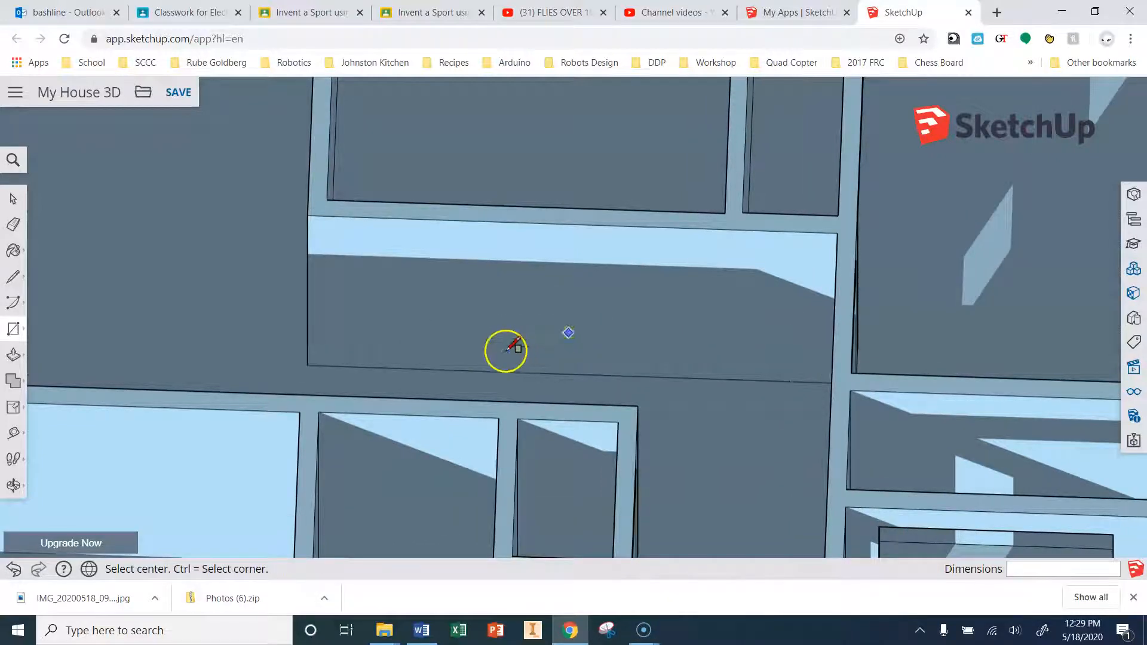
{"action": "left_click", "coordinate": [433, 369]}
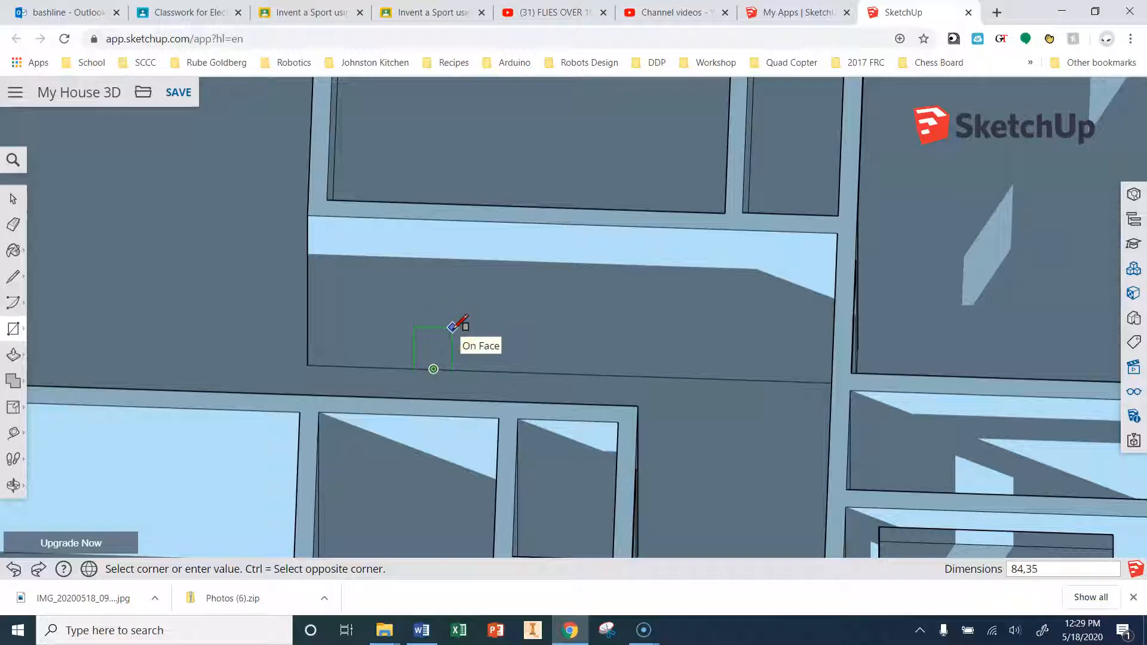
{"action": "key", "text": "Return"}
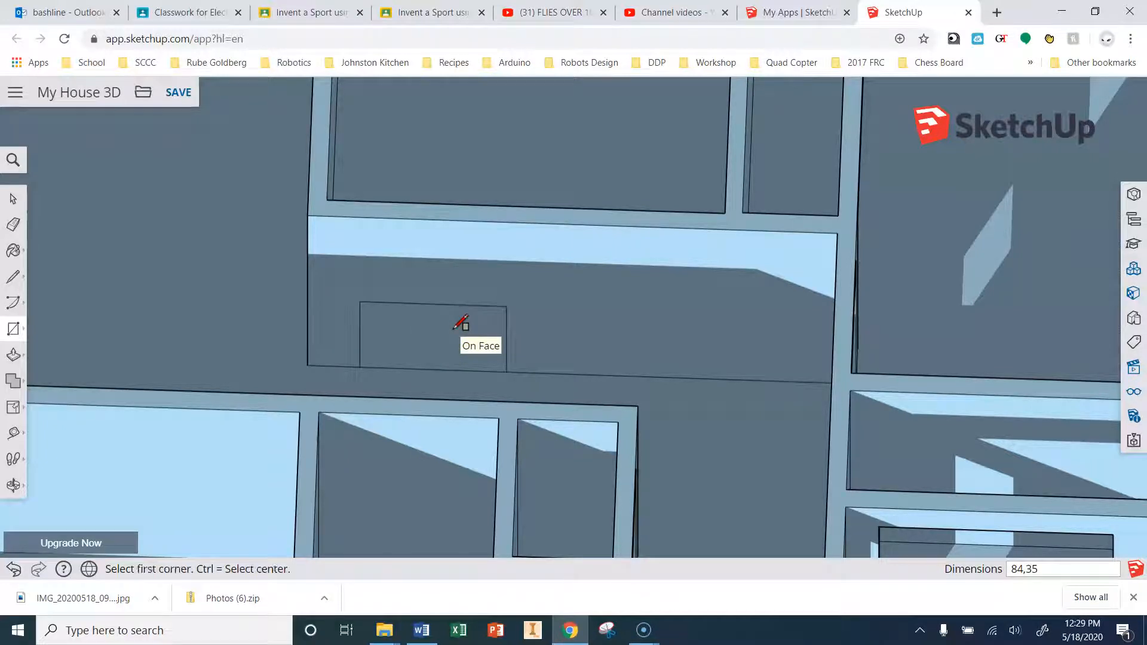
{"action": "key", "text": "ctrl+z"}
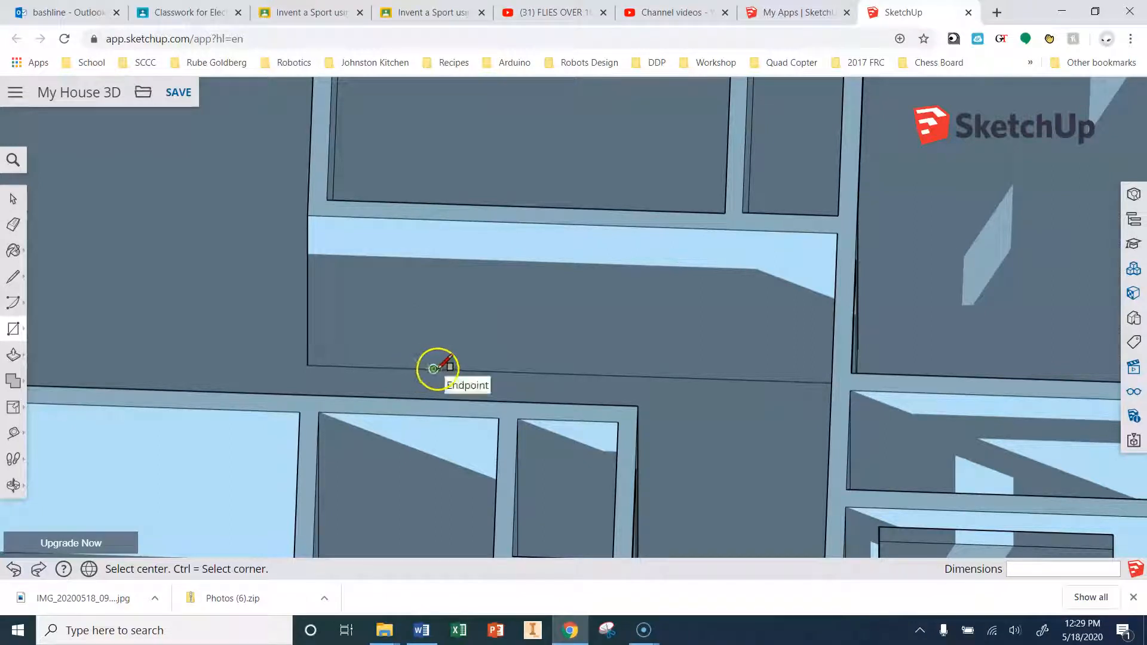
Draw a 35" by 84" door rectangle on the hallway wall with its corner at the 30" line's end.
{"action": "left_click", "coordinate": [433, 369]}
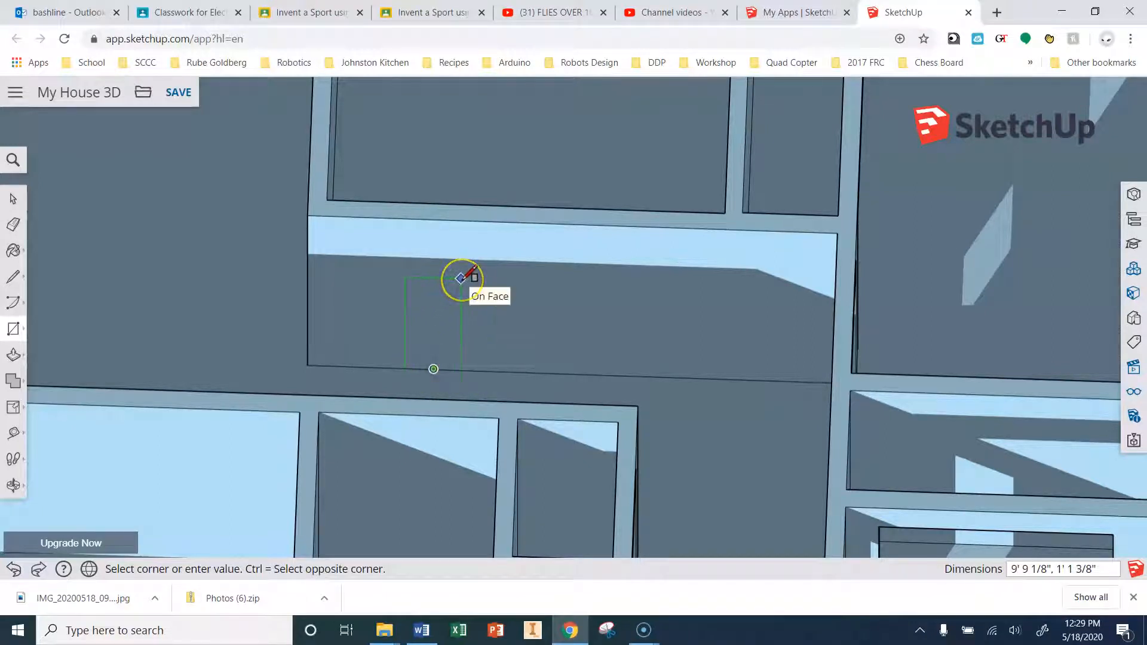
{"action": "key", "text": "ctrl"}
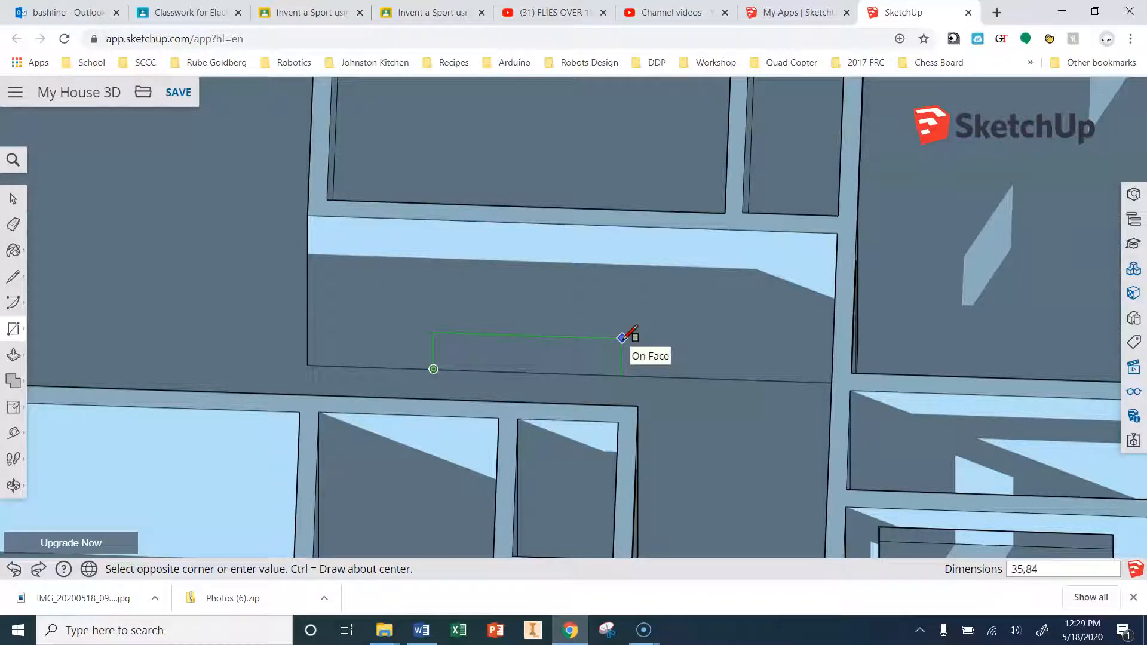
{"action": "key", "text": "Return"}
Push the door rectangle about 4 3/16" through the hallway wall to cut the doorway.
{"action": "scroll", "coordinate": [597, 346], "scroll_direction": "down", "scroll_amount": 4}
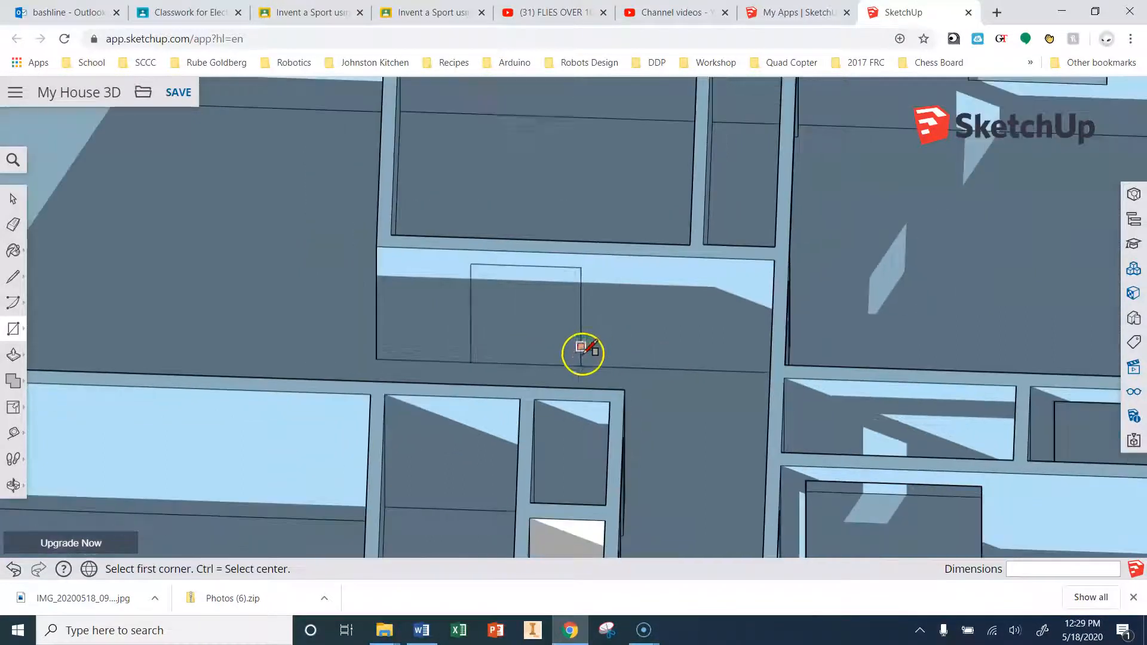
{"action": "middle_click_drag", "start_coordinate": [513, 380], "coordinate": [471, 350]}
{"action": "key", "text": "r"}
{"action": "scroll", "coordinate": [539, 274], "scroll_direction": "up", "scroll_amount": 1}
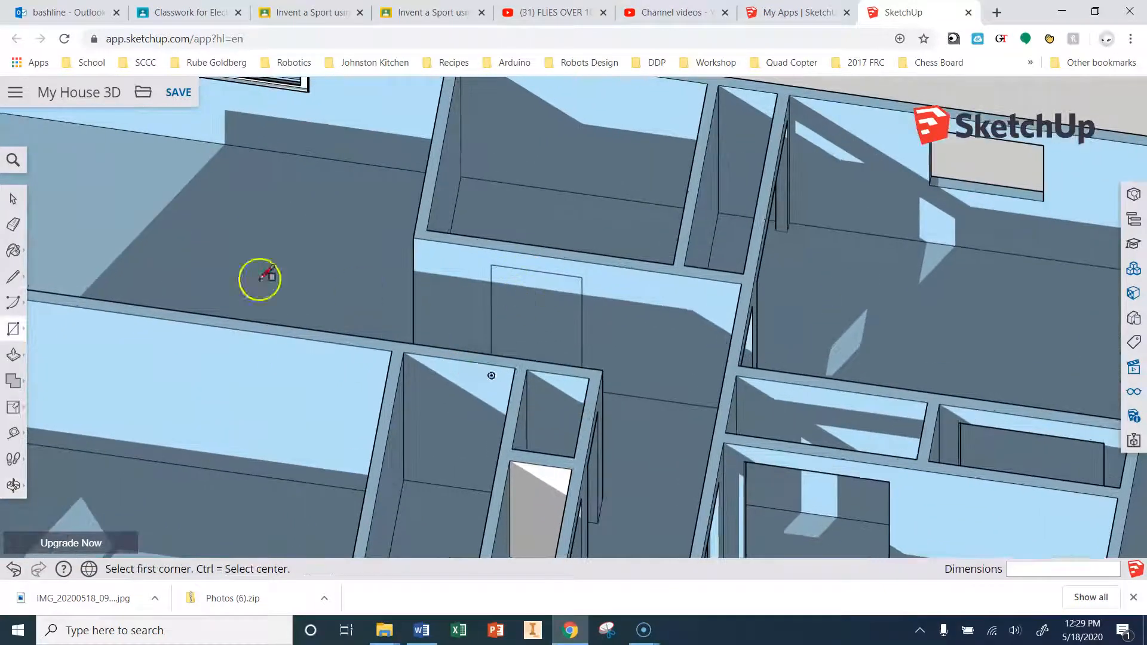
{"action": "left_click", "coordinate": [14, 355]}
{"action": "left_click", "coordinate": [531, 304]}
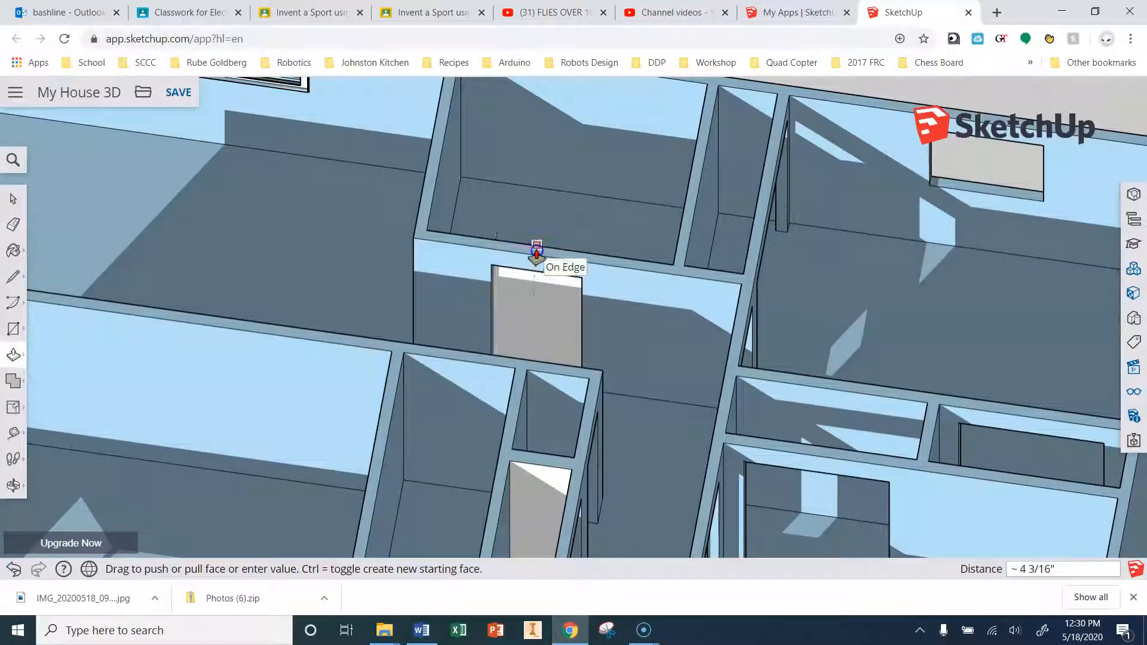
{"action": "left_click", "coordinate": [540, 343]}
Erase the leftover floor lines across the threshold of the hallway doorway.
{"action": "middle_click_drag", "start_coordinate": [596, 417], "coordinate": [583, 520]}
{"action": "scroll", "coordinate": [538, 388], "scroll_direction": "up", "scroll_amount": 5}
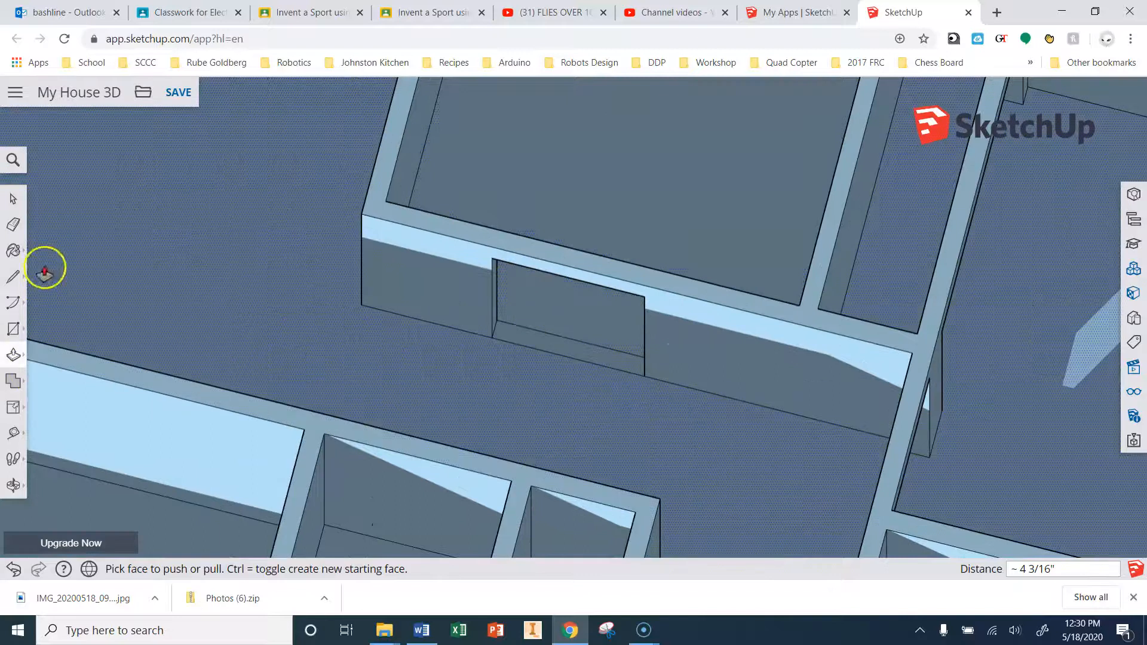
{"action": "left_click", "coordinate": [17, 231]}
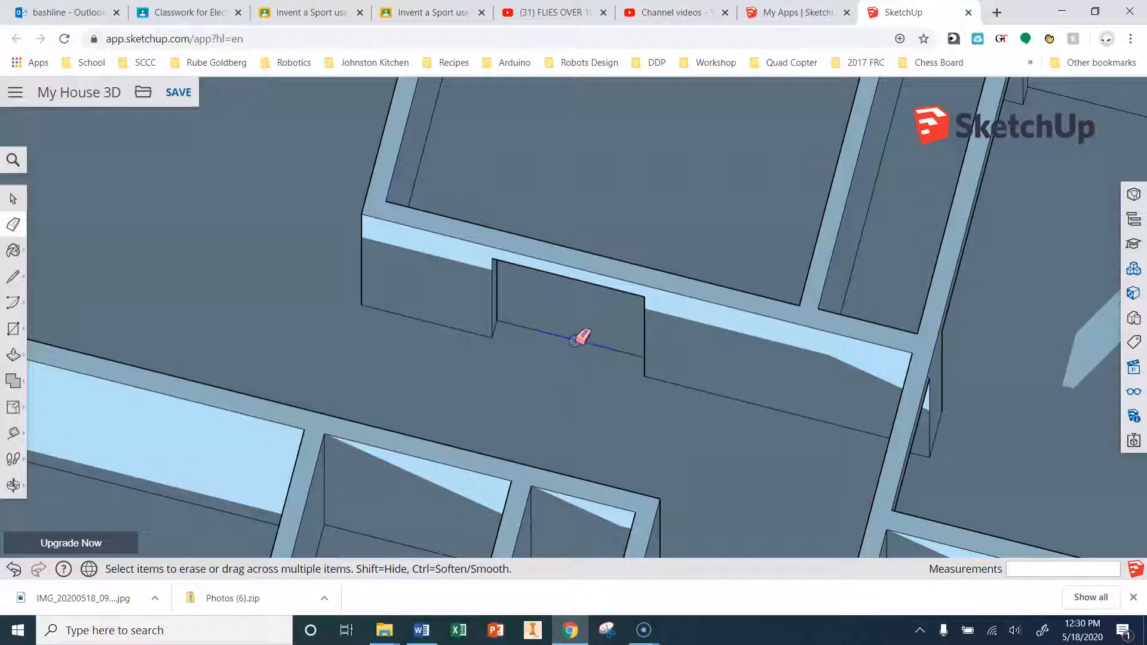
{"action": "scroll", "coordinate": [565, 389], "scroll_direction": "down", "scroll_amount": 5}
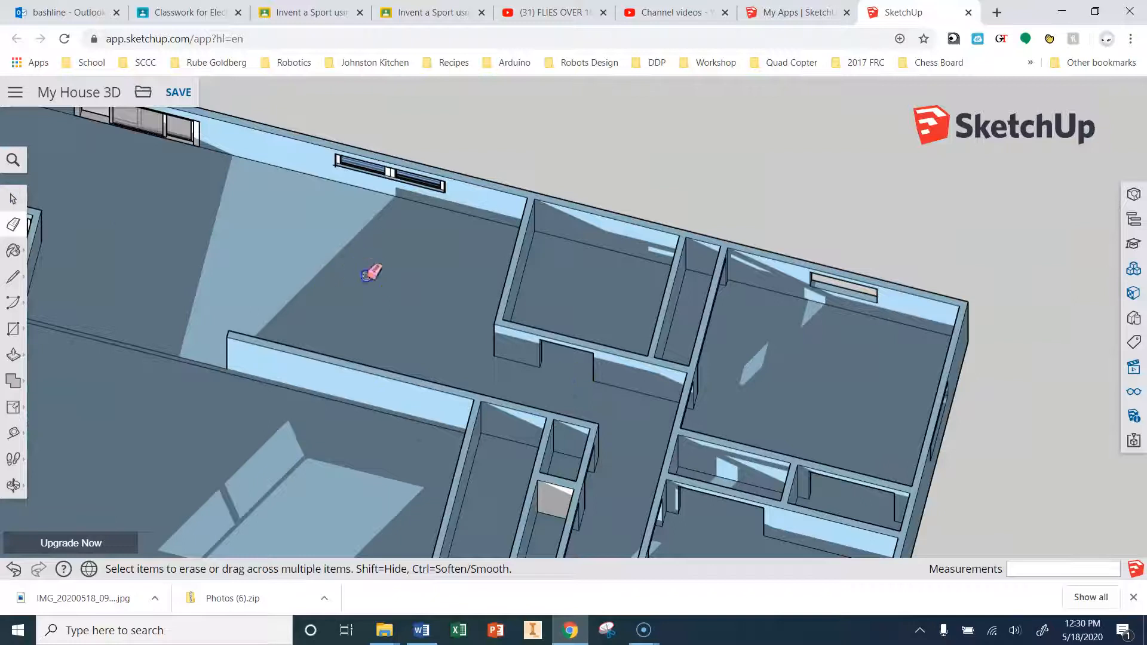
Try deleting the main floor face and undo the deletion.
{"action": "left_click", "coordinate": [13, 199]}
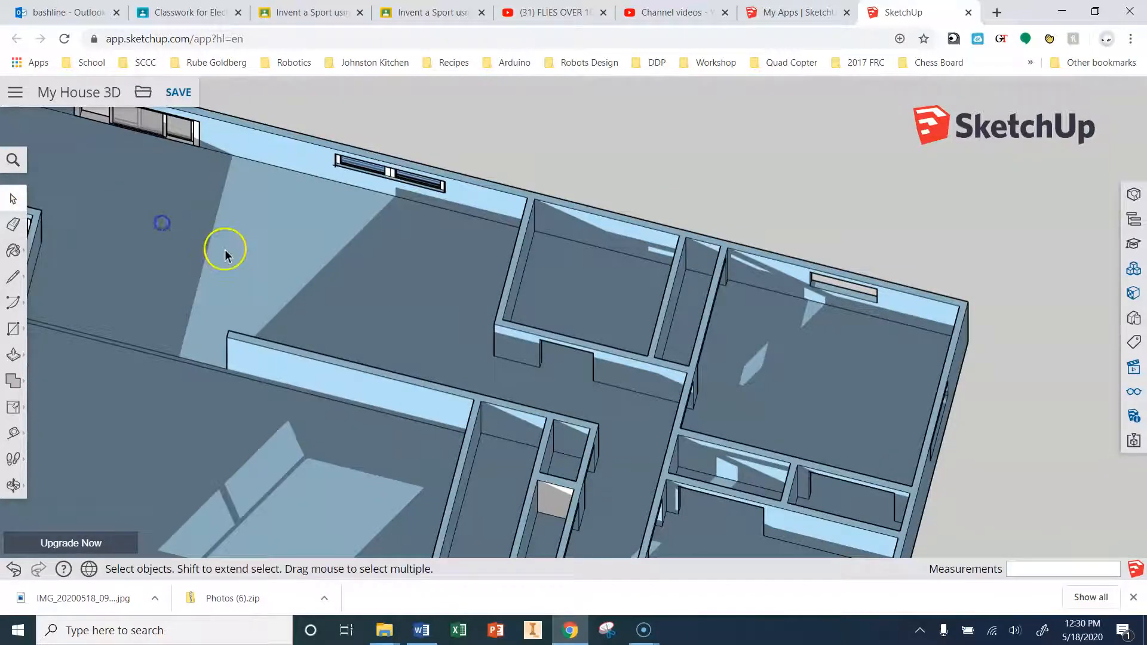
{"action": "left_click", "coordinate": [407, 282]}
{"action": "key", "text": "Delete"}
{"action": "left_click", "coordinate": [409, 309]}
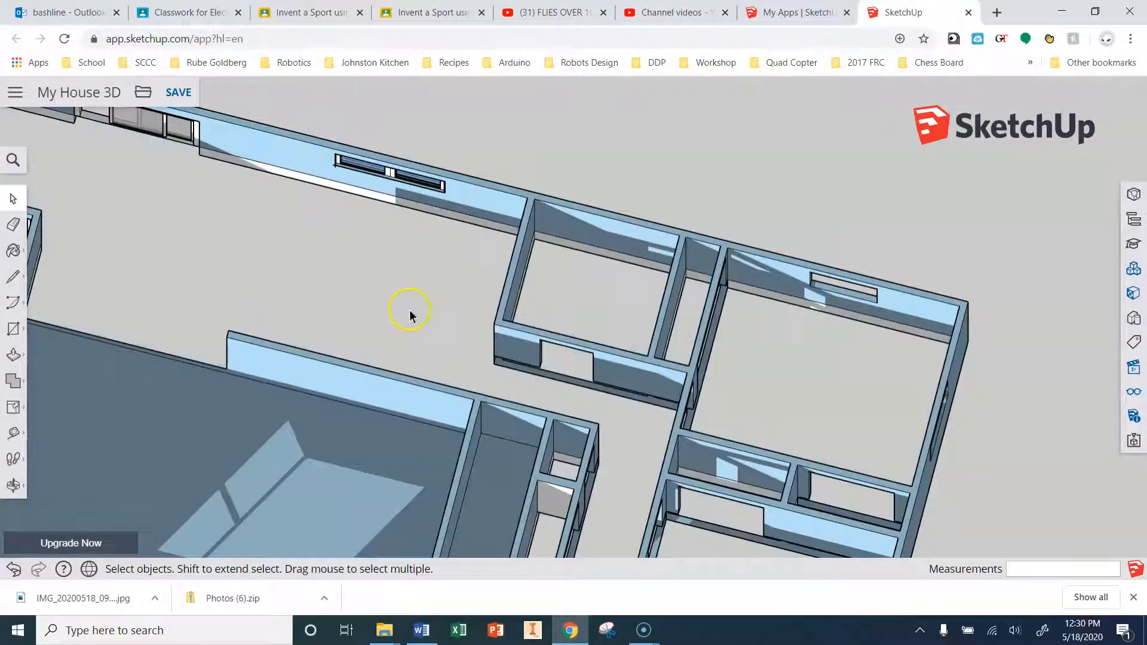
{"action": "middle_click_drag", "start_coordinate": [589, 404], "coordinate": [575, 326]}
{"action": "left_click", "coordinate": [603, 347]}
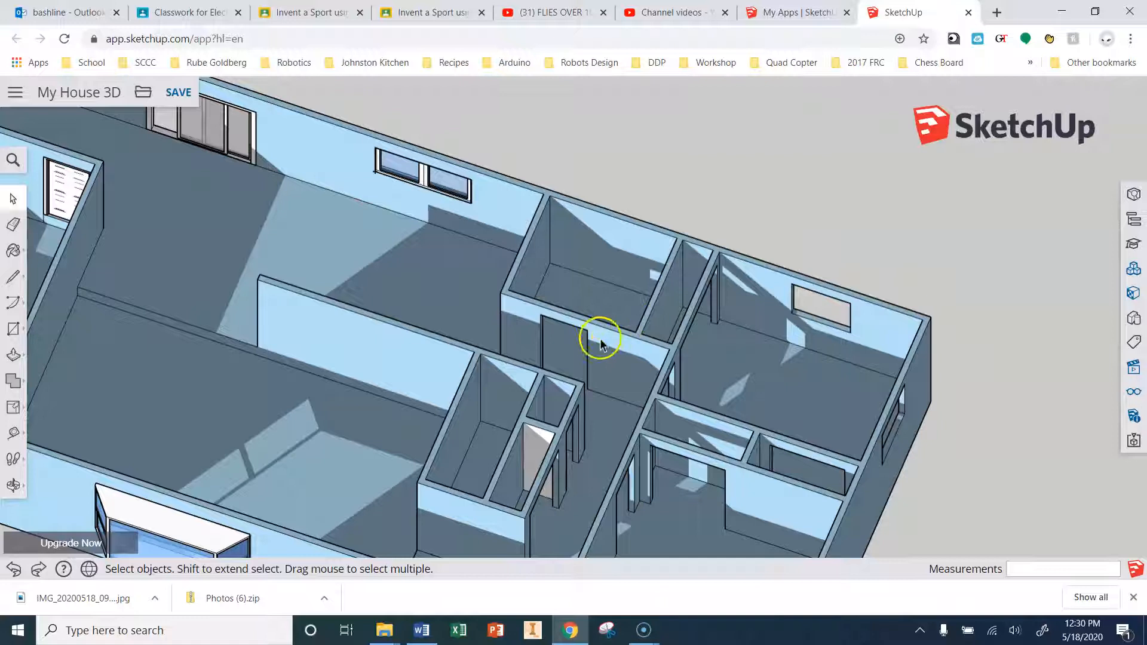
Examine the rooms and outer walls of the house from several sides to check the window and door openings.
{"action": "scroll", "coordinate": [457, 290], "scroll_direction": "down", "scroll_amount": 6}
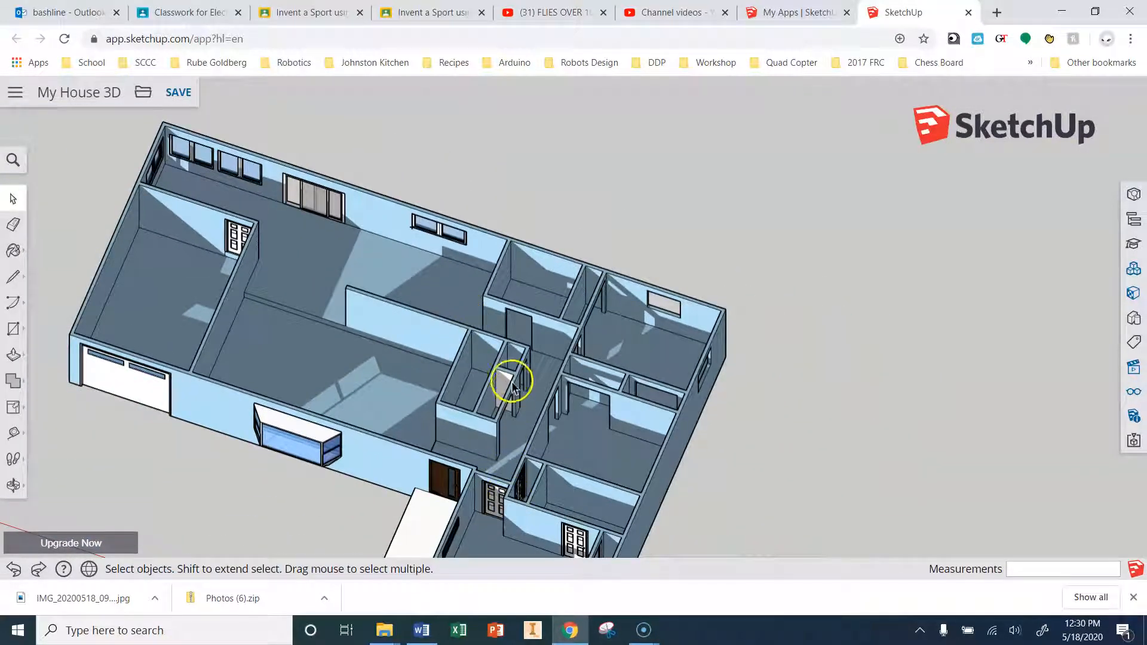
{"action": "scroll", "coordinate": [519, 285], "scroll_direction": "up", "scroll_amount": 5}
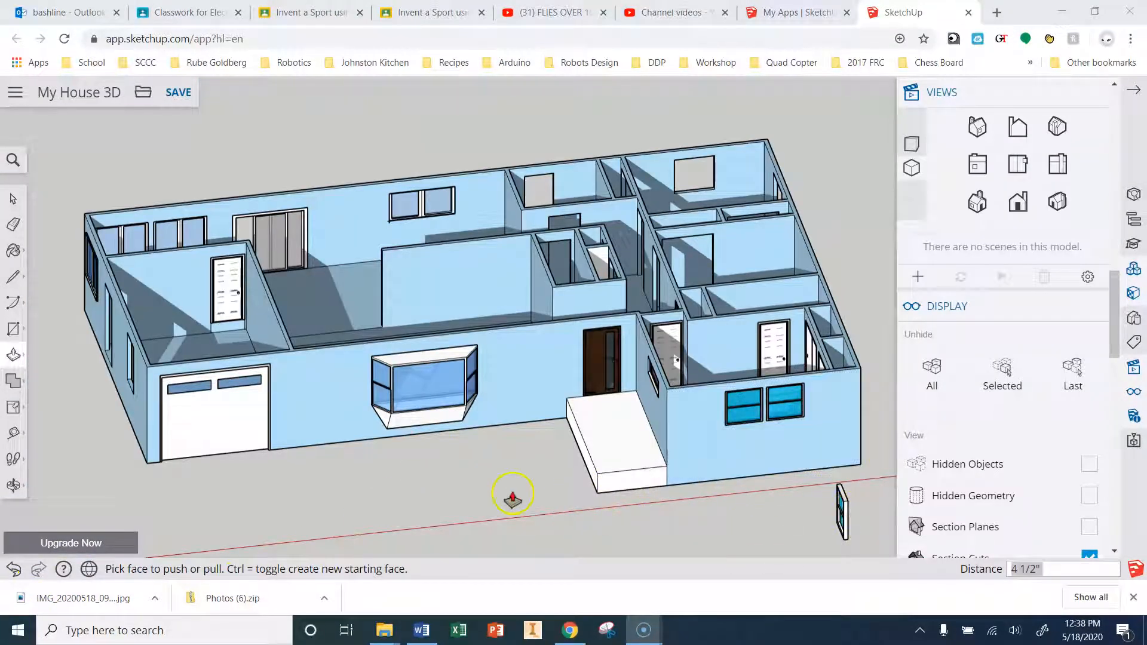
{"action": "middle_click_drag", "start_coordinate": [443, 504], "coordinate": [834, 540]}
{"action": "scroll", "coordinate": [624, 187], "scroll_direction": "up", "scroll_amount": 3}
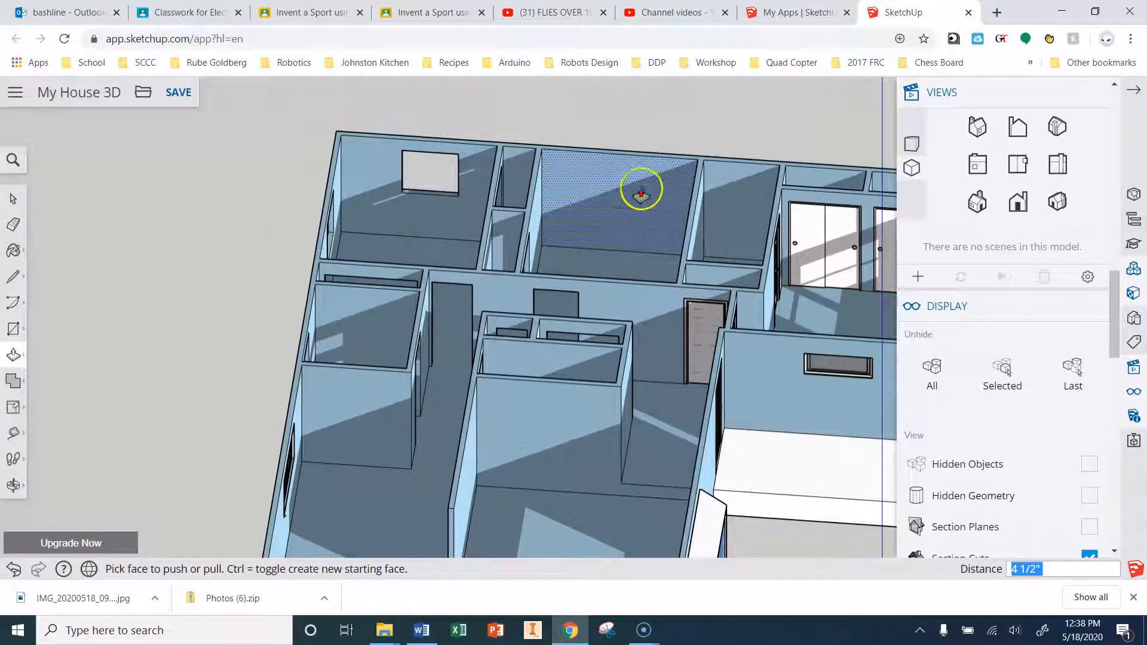
{"action": "middle_click_drag", "start_coordinate": [786, 315], "coordinate": [765, 317]}
{"action": "scroll", "coordinate": [701, 225], "scroll_direction": "down", "scroll_amount": 2}
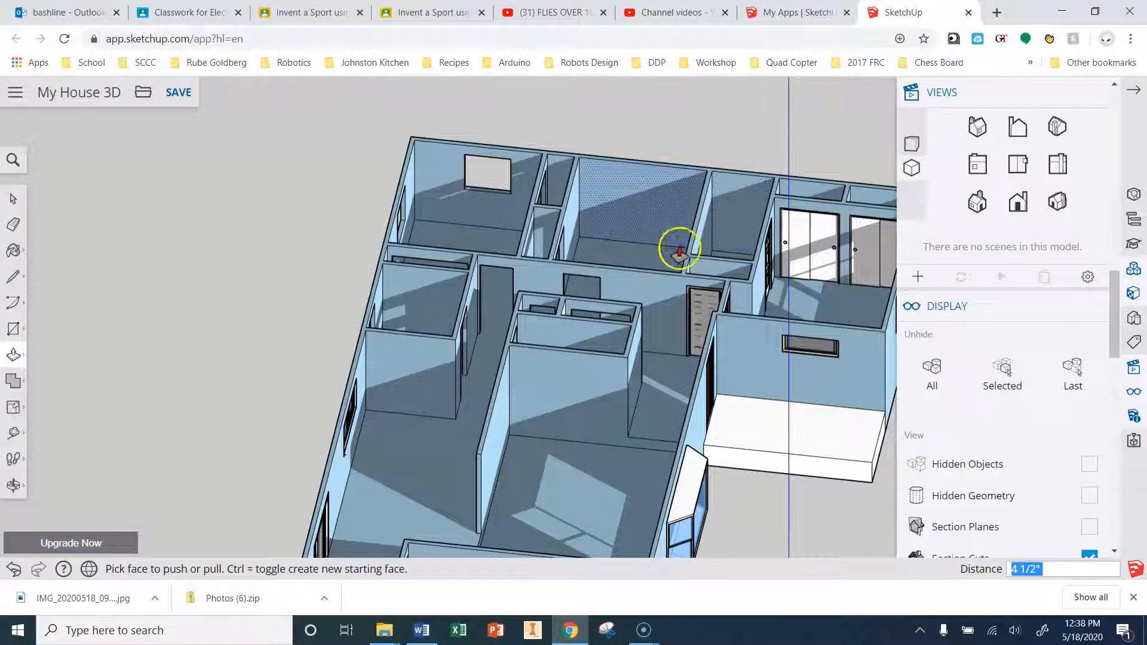
{"action": "scroll", "coordinate": [679, 251], "scroll_direction": "down", "scroll_amount": 2}
{"action": "middle_click_drag", "start_coordinate": [692, 429], "coordinate": [18, 333]}
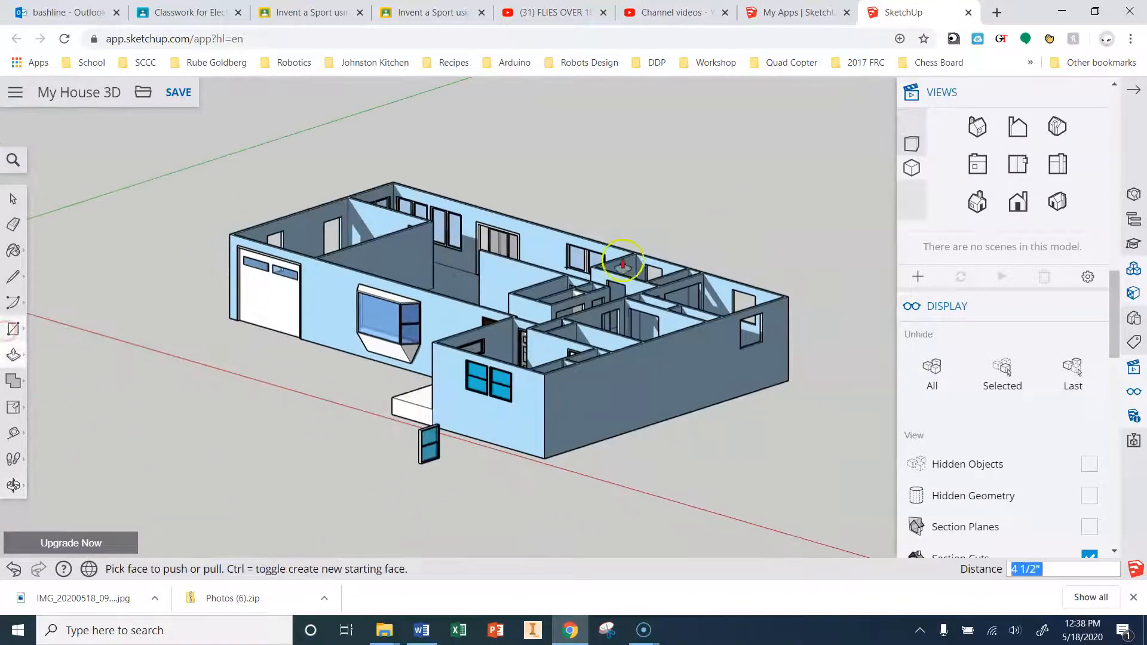
{"action": "middle_click_drag", "start_coordinate": [653, 323], "coordinate": [602, 346]}
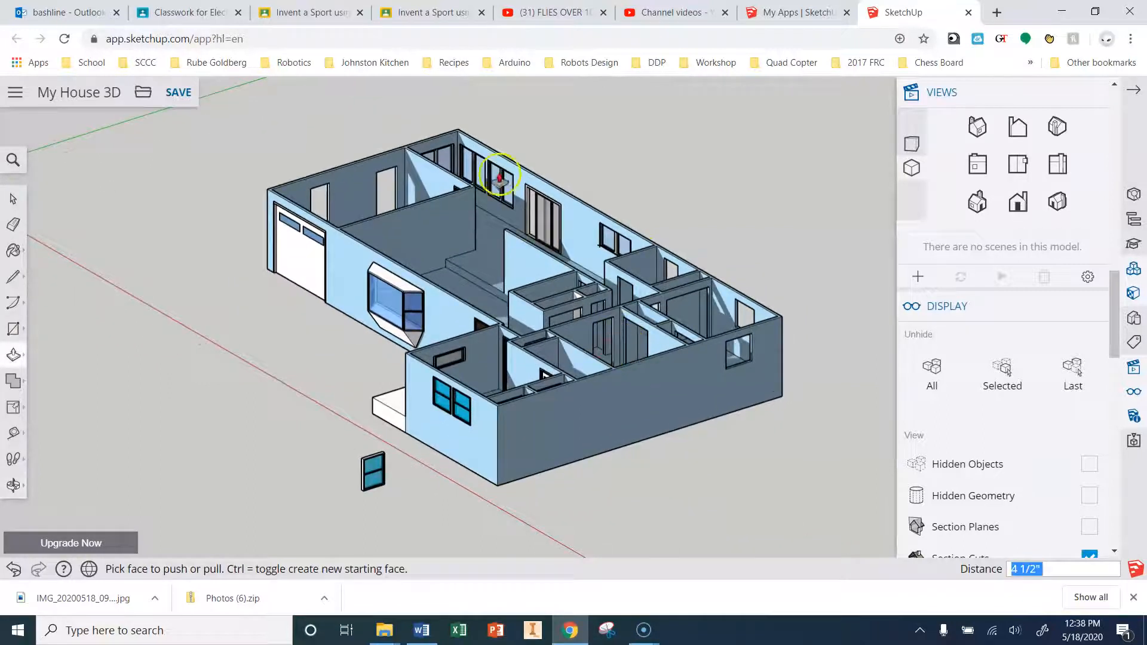
{"action": "scroll", "coordinate": [627, 333], "scroll_direction": "up", "scroll_amount": 5}
{"action": "scroll", "coordinate": [582, 362], "scroll_direction": "up", "scroll_amount": 3}
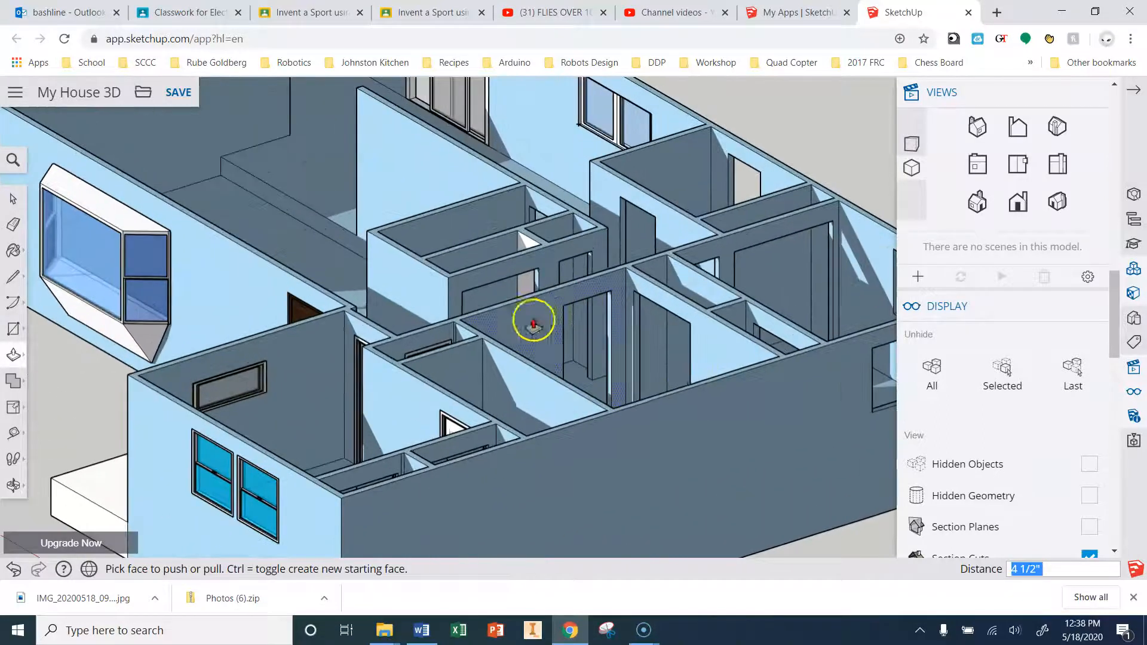
{"action": "scroll", "coordinate": [726, 314], "scroll_direction": "down", "scroll_amount": 3}
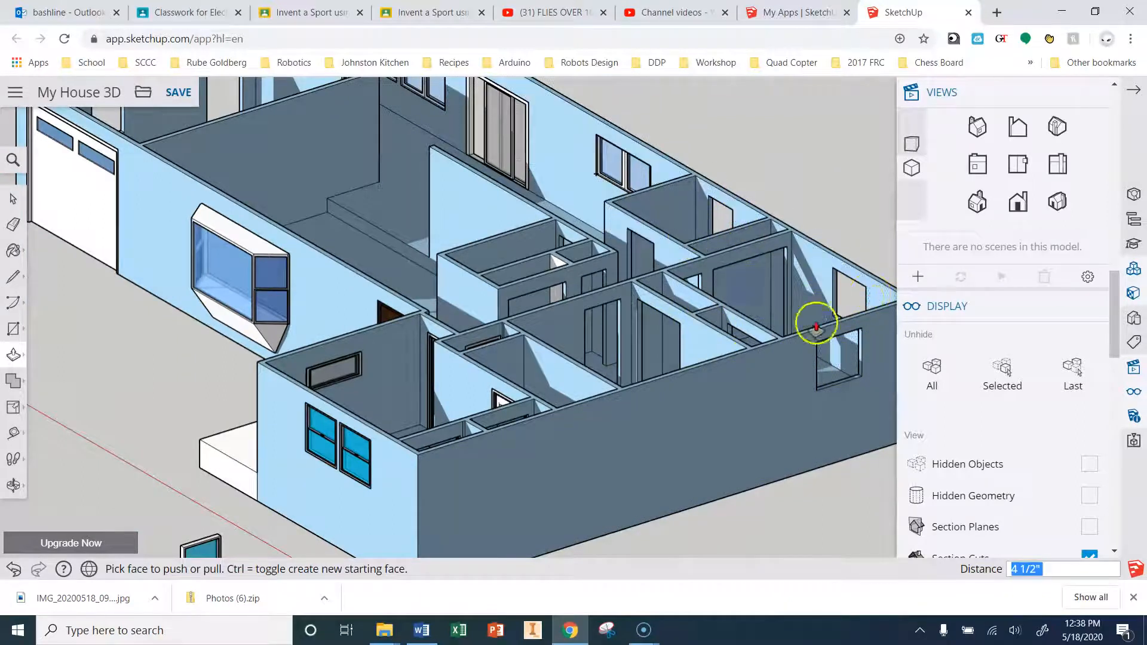
{"action": "scroll", "coordinate": [776, 358], "scroll_direction": "down", "scroll_amount": 3}
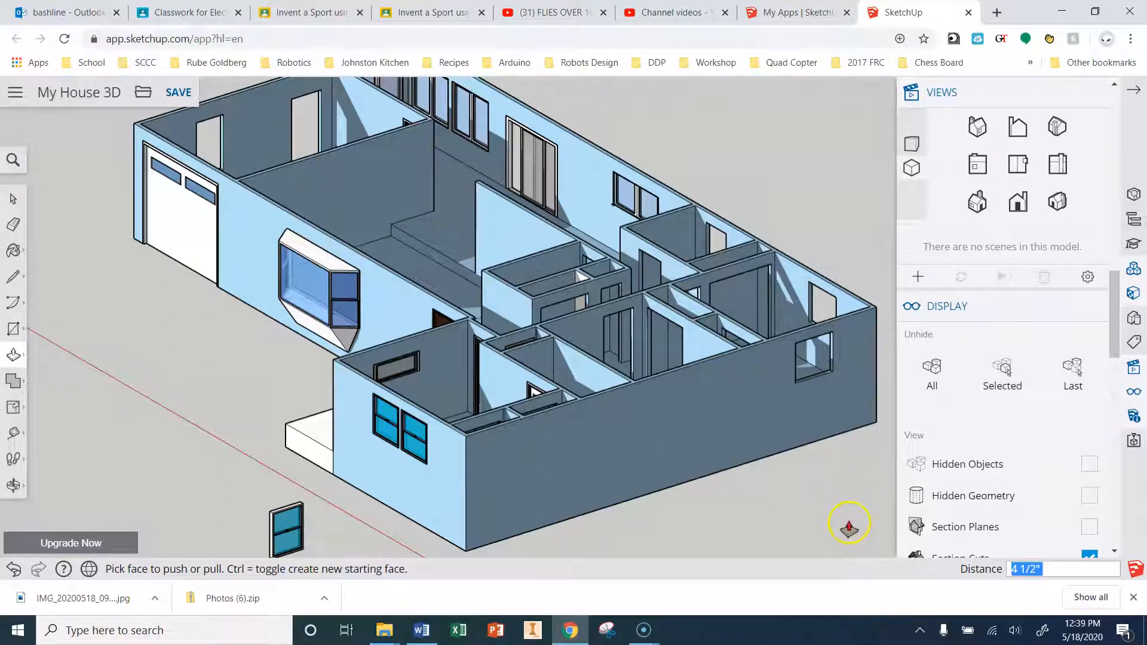
Search the 3D Warehouse components for "window" and look through the results for one that suits the openings.
{"action": "left_click", "coordinate": [1133, 90]}
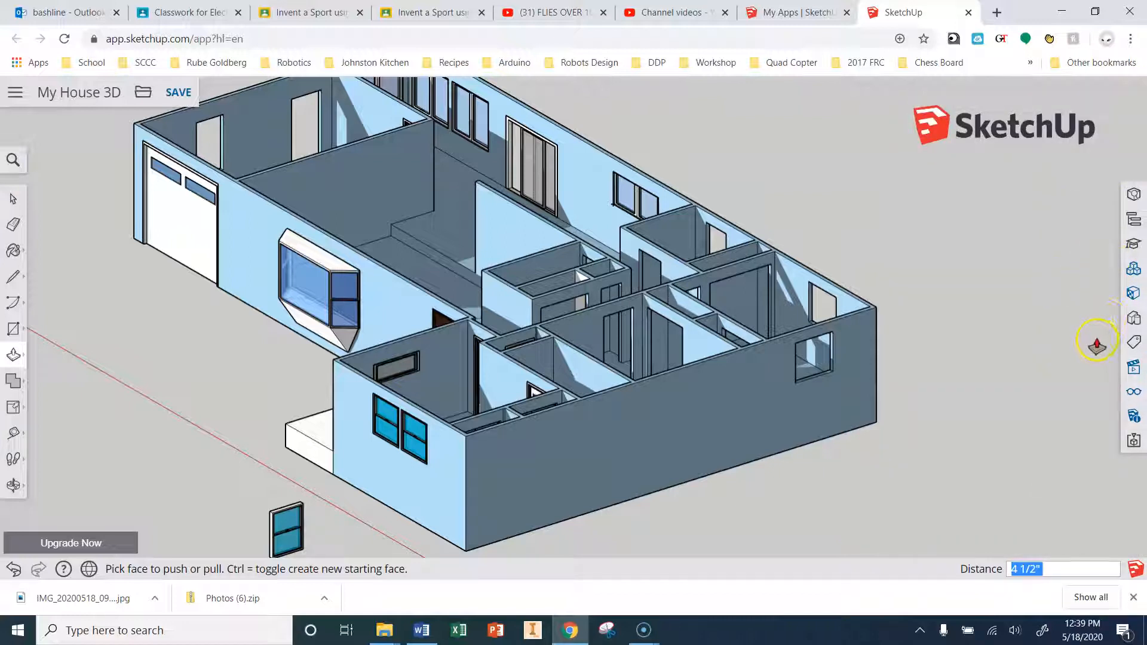
{"action": "left_click", "coordinate": [1131, 272]}
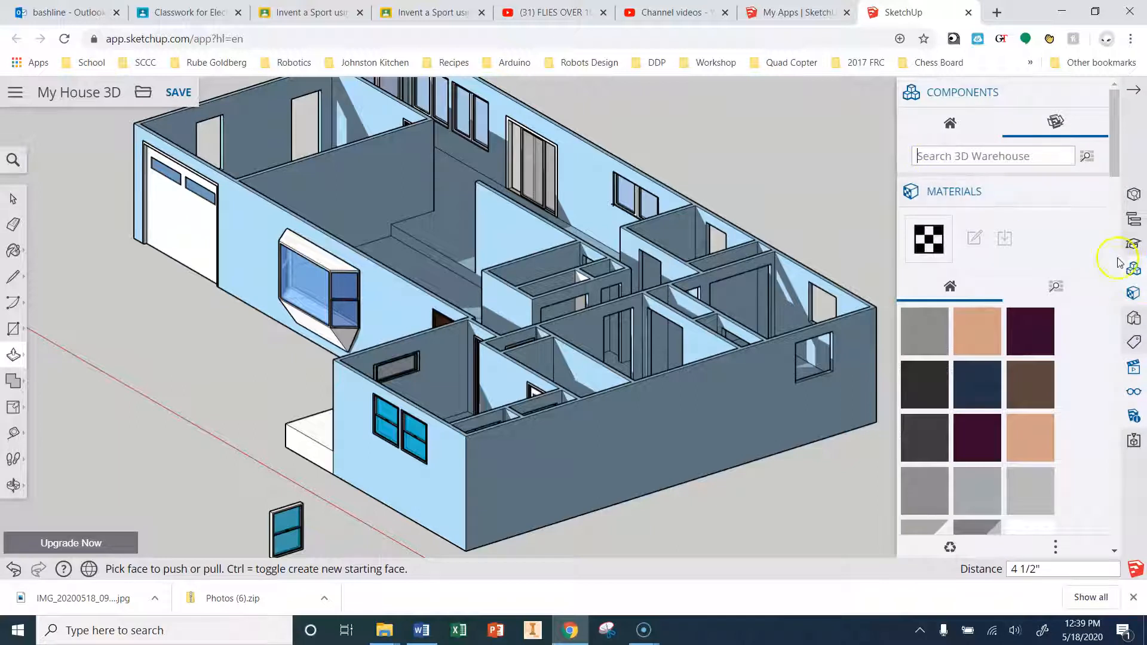
{"action": "left_click", "coordinate": [940, 155]}
{"action": "type", "text": "iw"}
{"action": "key", "text": "BackSpace"}
{"action": "key", "text": "BackSpace"}
{"action": "type", "text": "window"}
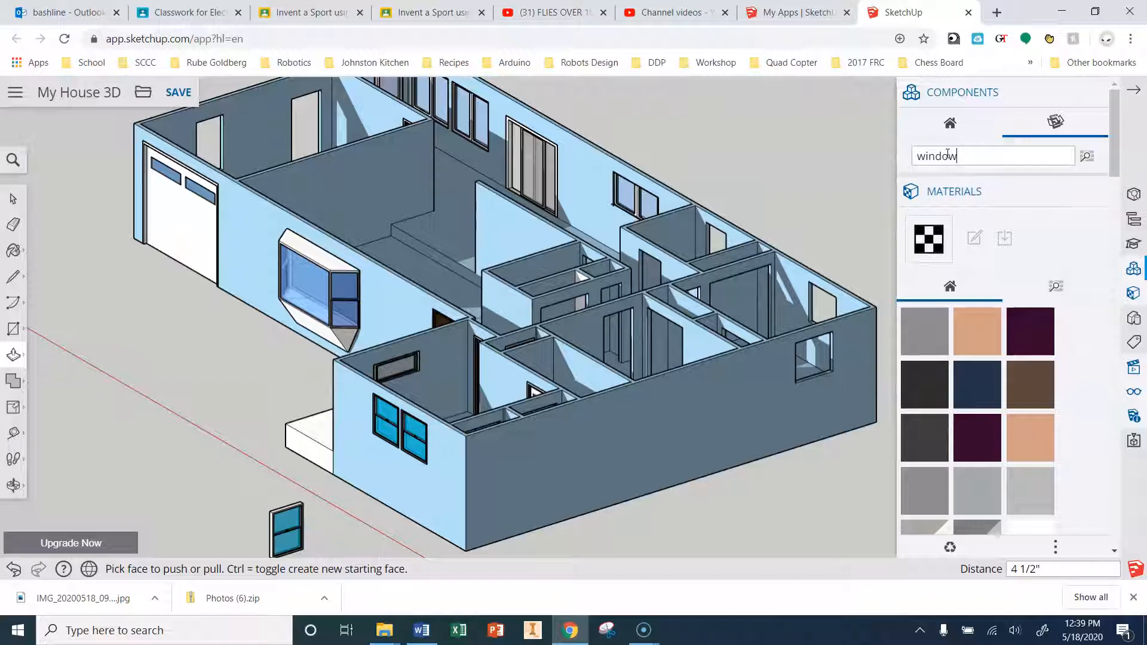
{"action": "key", "text": "Return"}
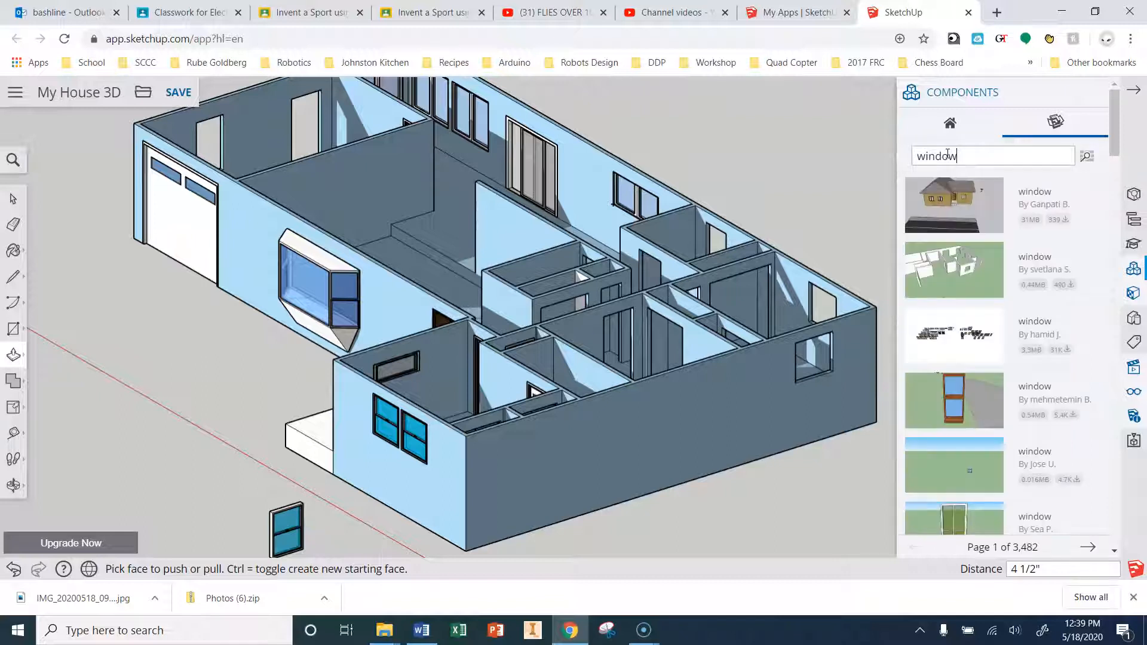
{"action": "scroll", "coordinate": [955, 329], "scroll_direction": "down", "scroll_amount": 3}
{"action": "left_click", "coordinate": [965, 422]}
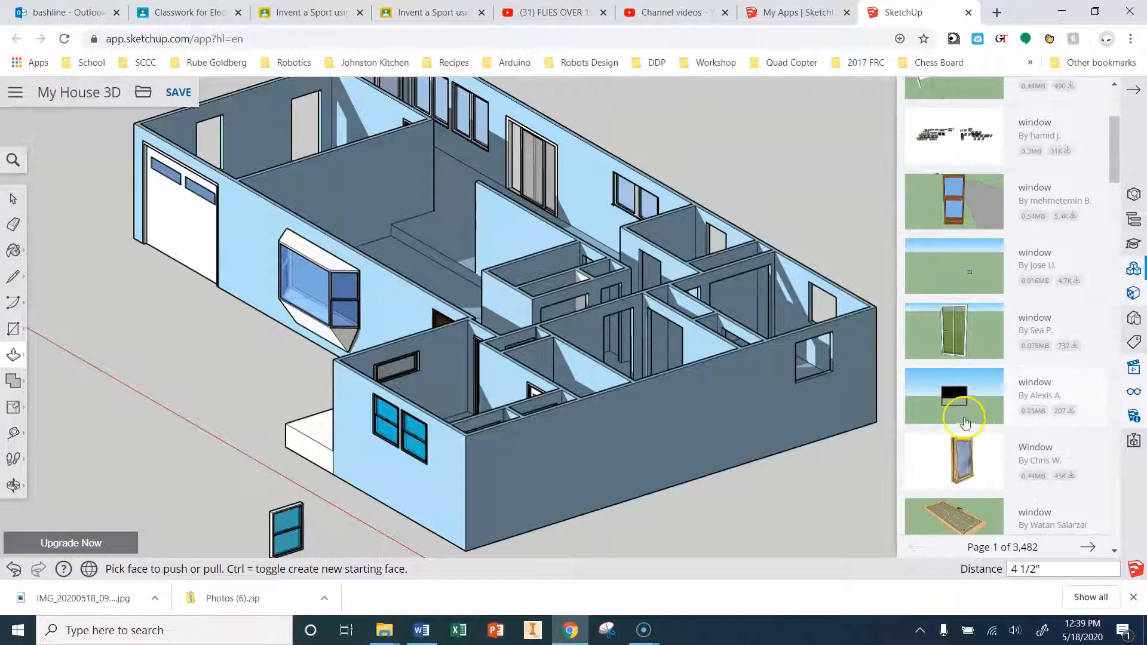
{"action": "scroll", "coordinate": [973, 380], "scroll_direction": "down", "scroll_amount": 3}
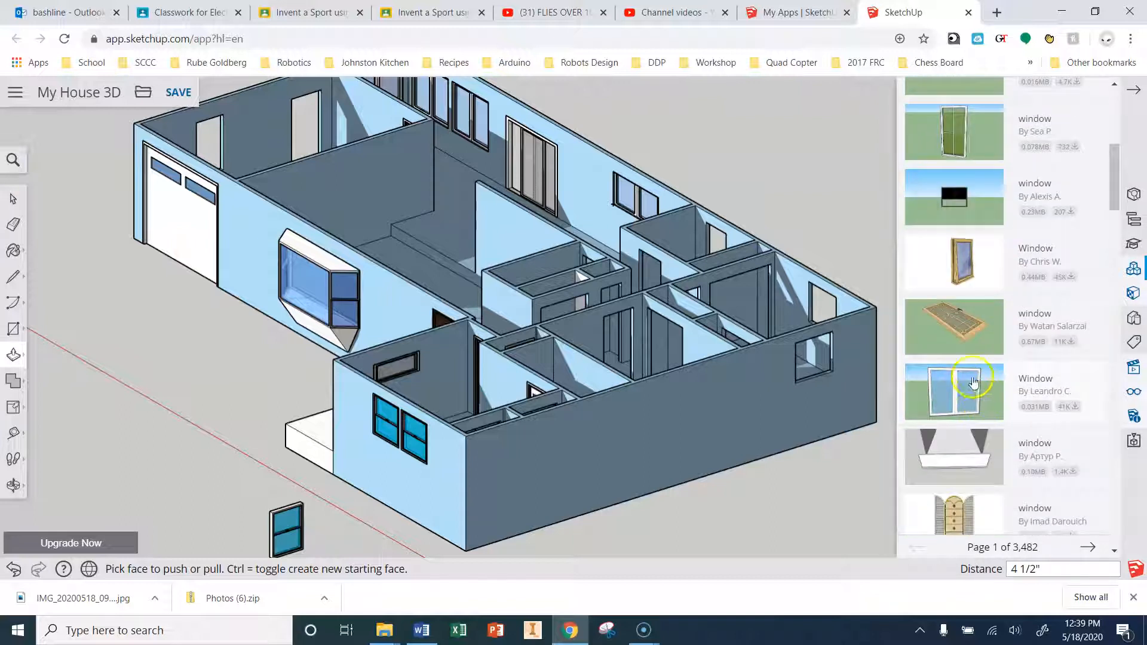
{"action": "scroll", "coordinate": [1008, 395], "scroll_direction": "down", "scroll_amount": 1}
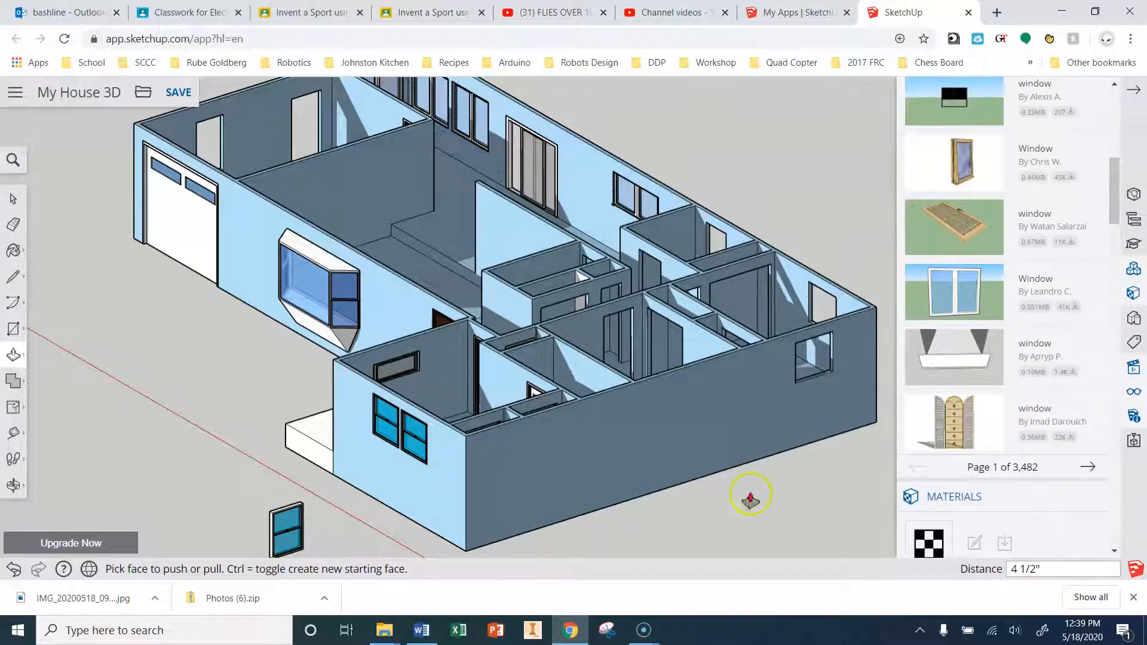
Examine the windows already fitted in the corner room's walls from close up and from farther away.
{"action": "scroll", "coordinate": [418, 449], "scroll_direction": "up", "scroll_amount": 3}
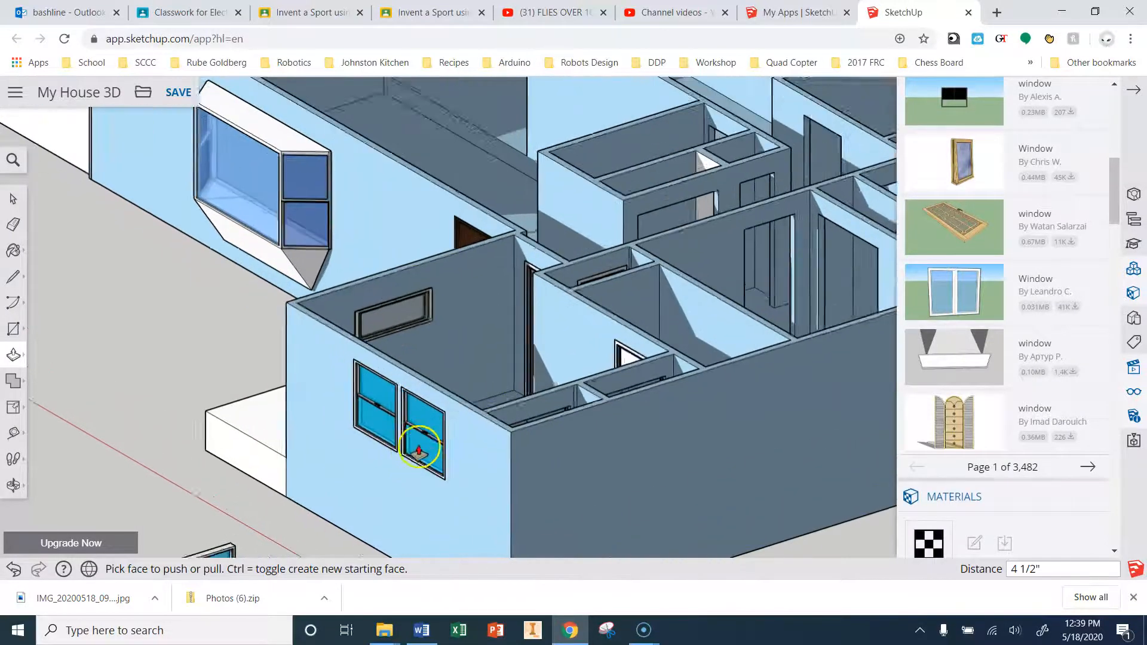
{"action": "scroll", "coordinate": [418, 449], "scroll_direction": "up", "scroll_amount": 1}
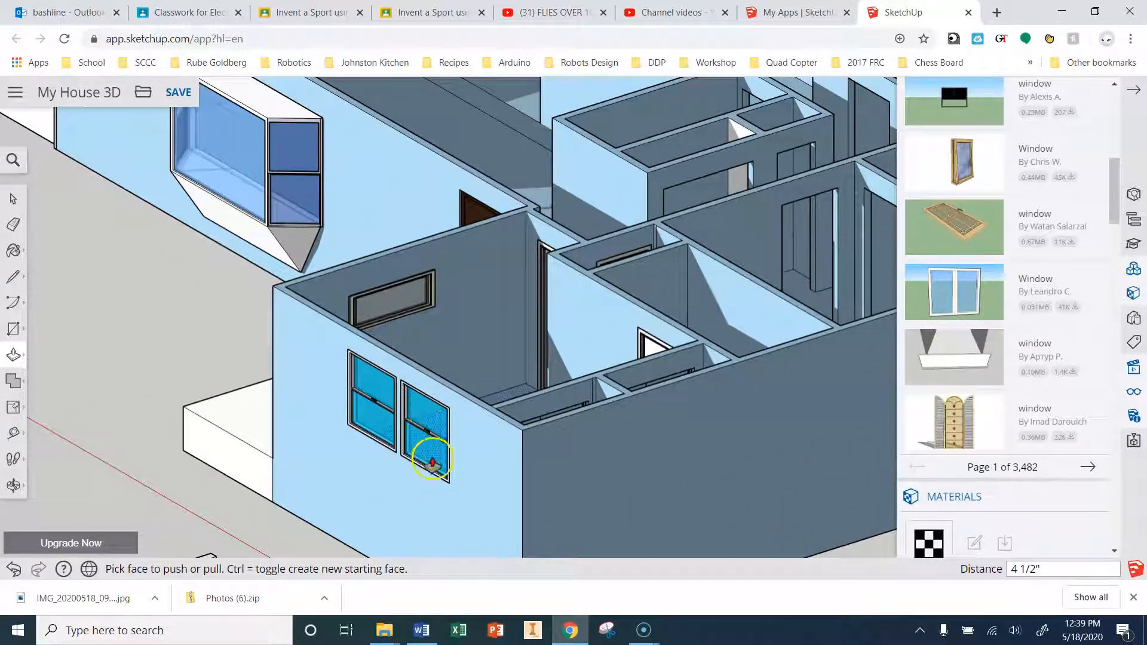
{"action": "scroll", "coordinate": [435, 436], "scroll_direction": "down", "scroll_amount": 1}
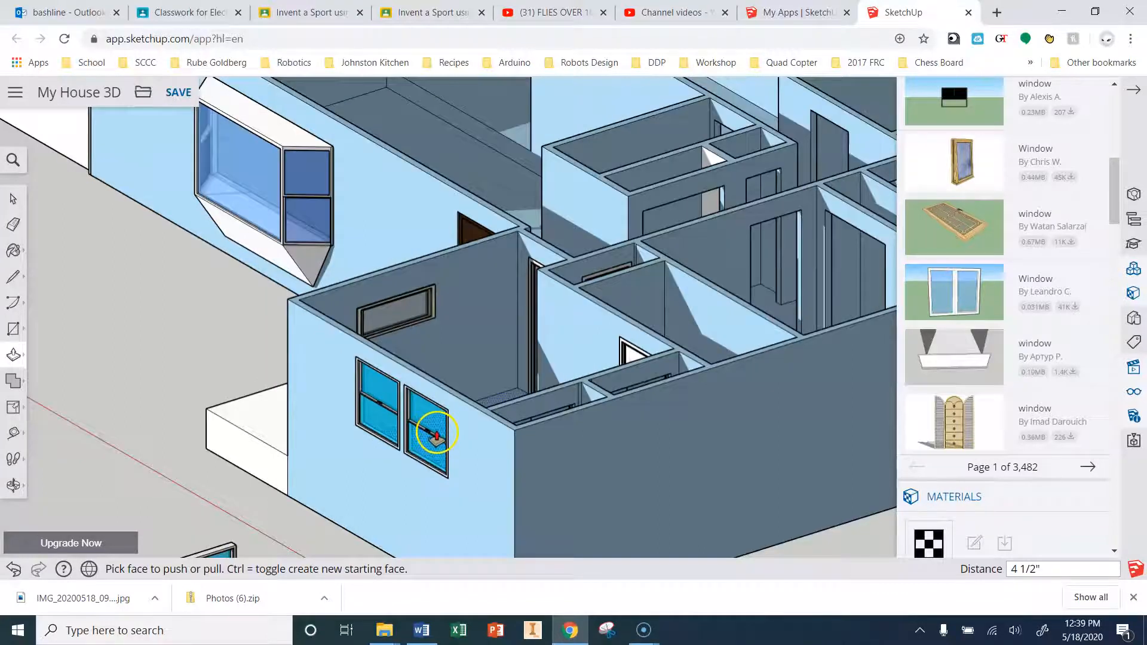
{"action": "scroll", "coordinate": [436, 436], "scroll_direction": "down", "scroll_amount": 1}
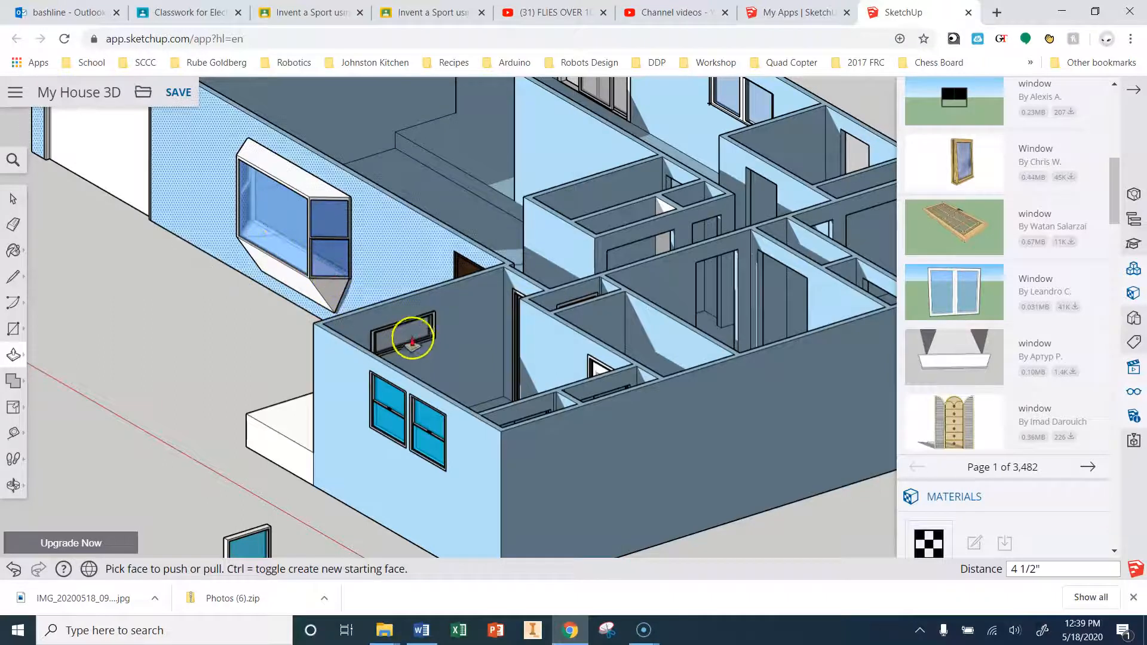
{"action": "scroll", "coordinate": [412, 338], "scroll_direction": "up", "scroll_amount": 5}
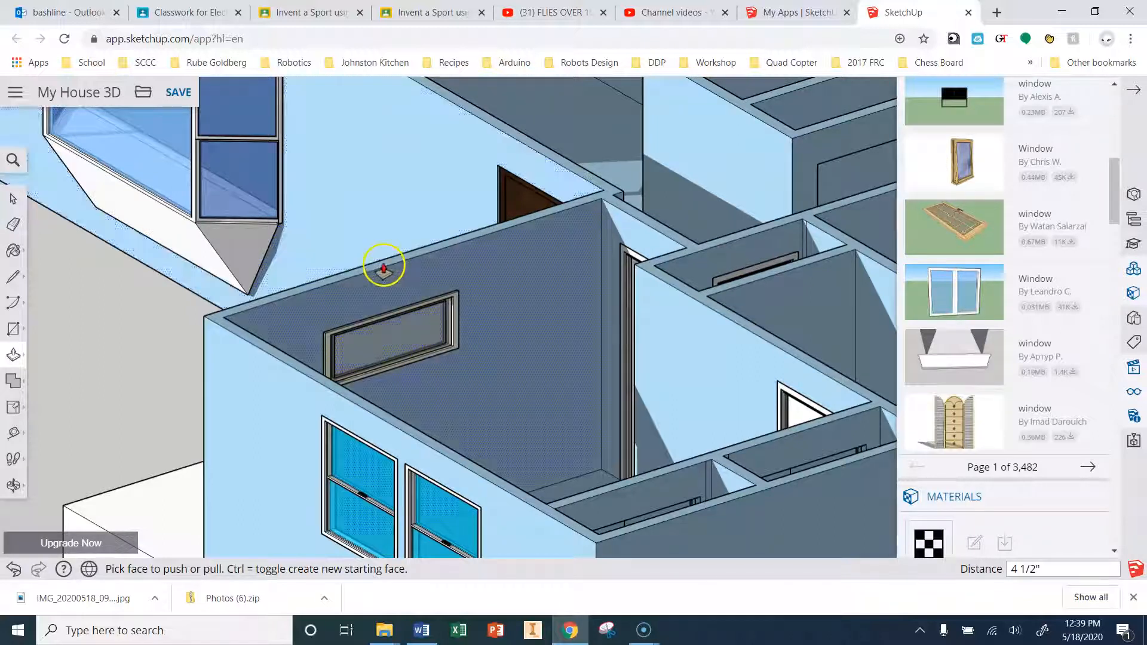
{"action": "scroll", "coordinate": [382, 276], "scroll_direction": "down", "scroll_amount": 2}
{"action": "scroll", "coordinate": [382, 276], "scroll_direction": "down", "scroll_amount": 6}
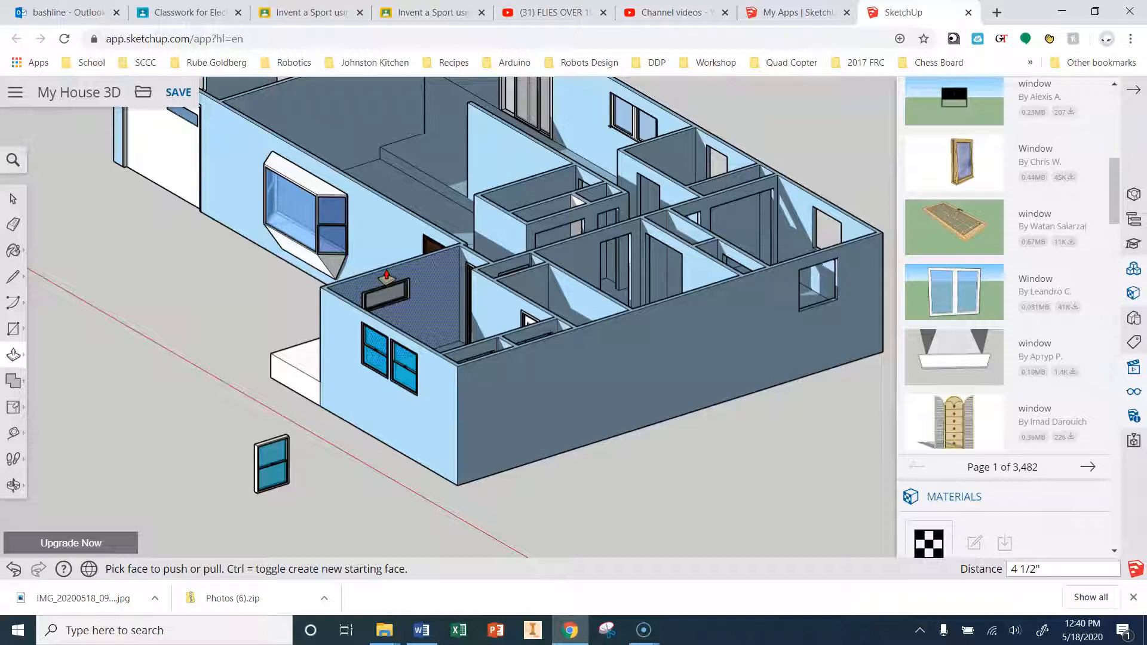
Search the 3D Warehouse for "double hung window" and look through the results for the blue-glass model.
{"action": "scroll", "coordinate": [1048, 203], "scroll_direction": "up", "scroll_amount": 5}
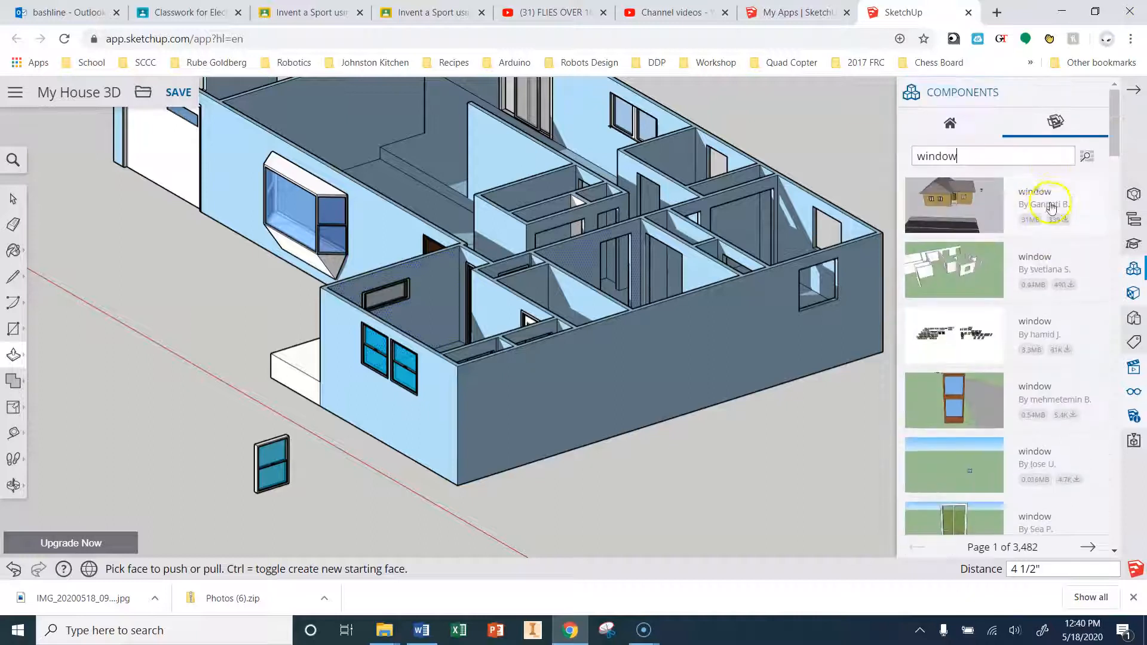
{"action": "double_click", "coordinate": [988, 147]}
{"action": "type", "text": "double hu"}
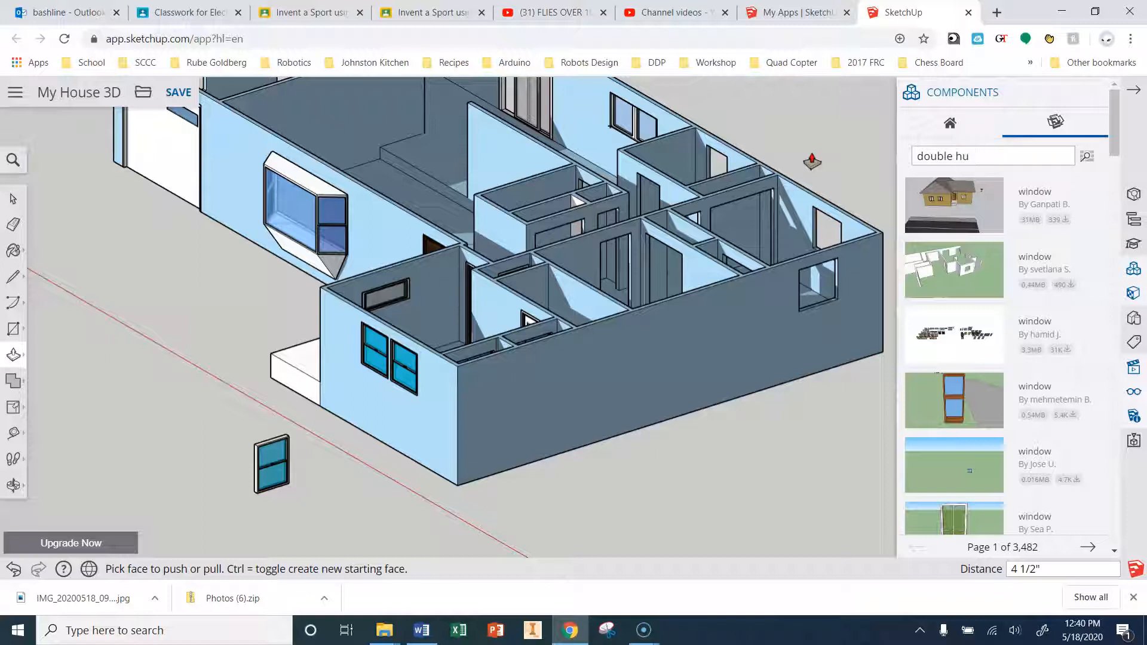
{"action": "key", "text": "Return"}
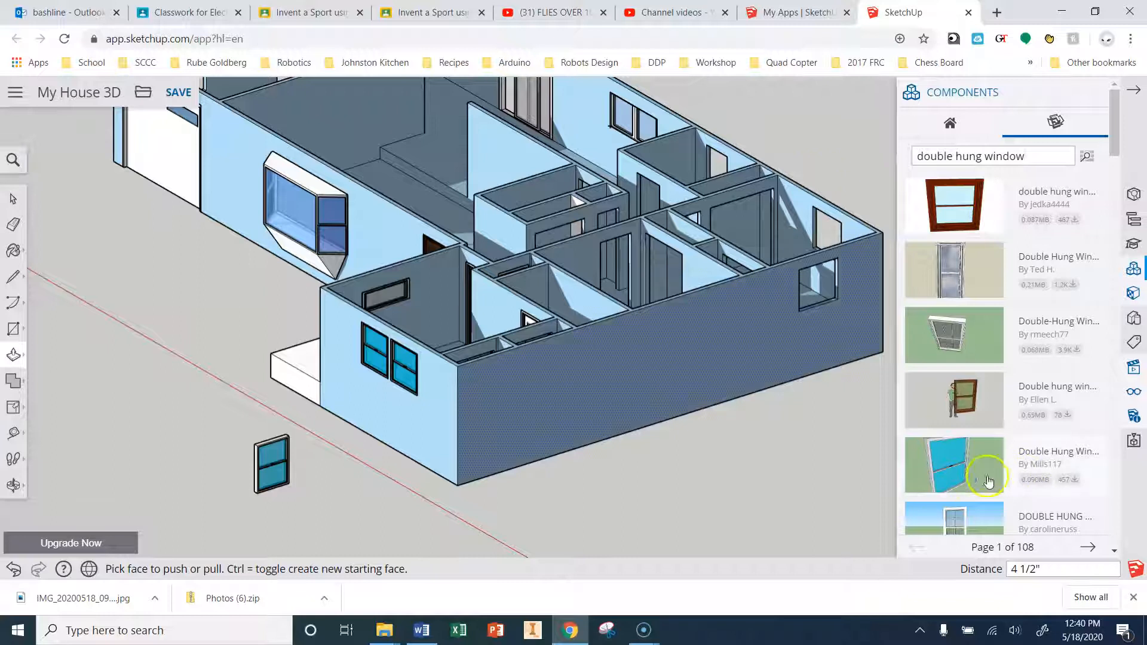
{"action": "scroll", "coordinate": [983, 466], "scroll_direction": "down", "scroll_amount": 2}
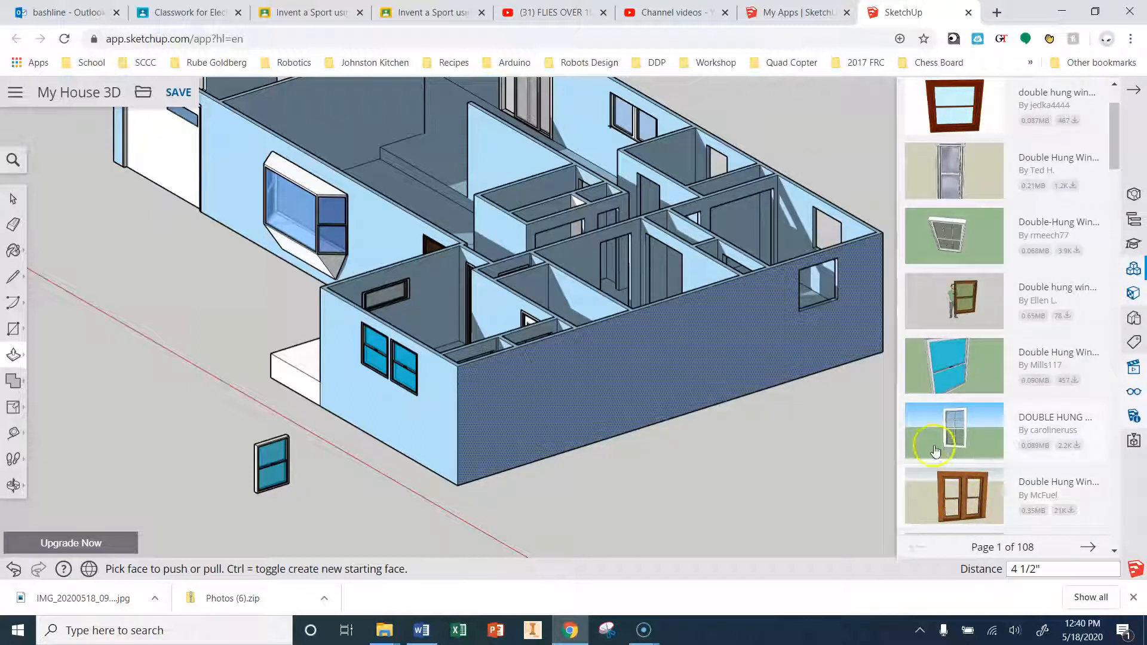
Place the blue-glass Double Hung Window on the ground beside the long end wall and delete it again.
{"action": "left_click", "coordinate": [944, 370]}
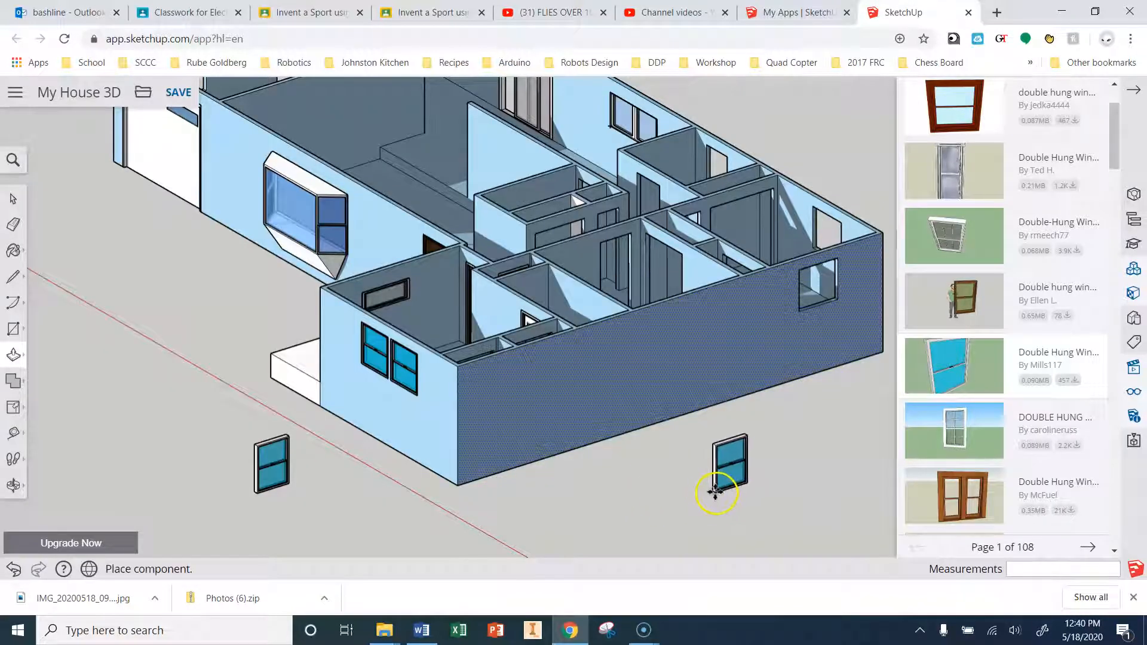
{"action": "left_click", "coordinate": [684, 507]}
{"action": "left_click", "coordinate": [292, 476]}
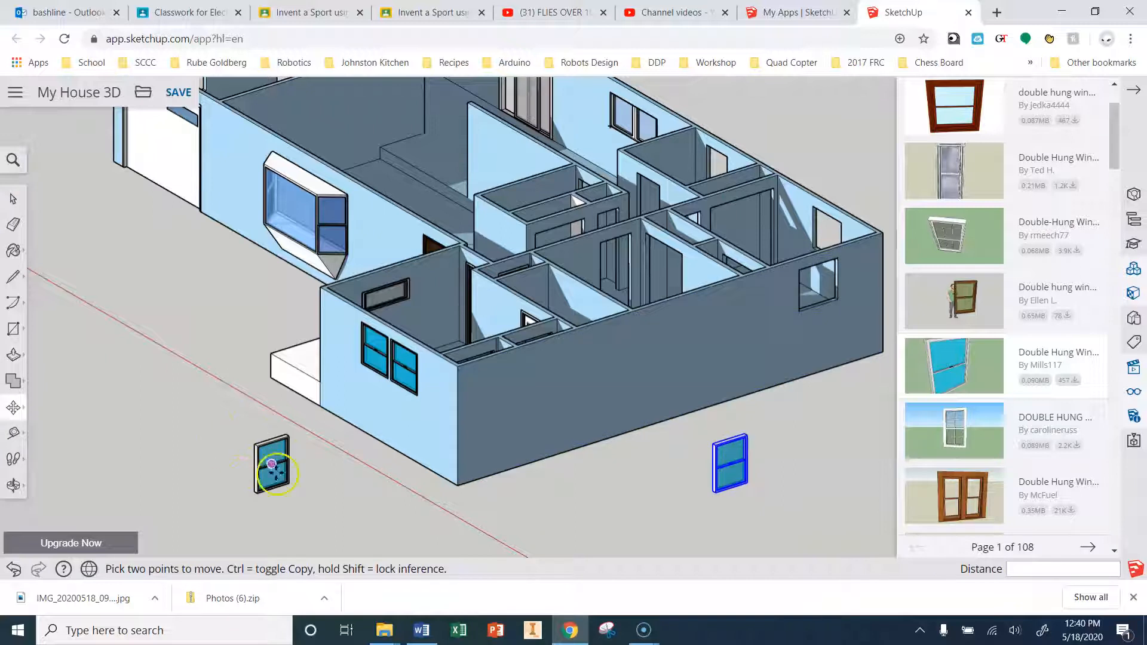
{"action": "left_click", "coordinate": [267, 465]}
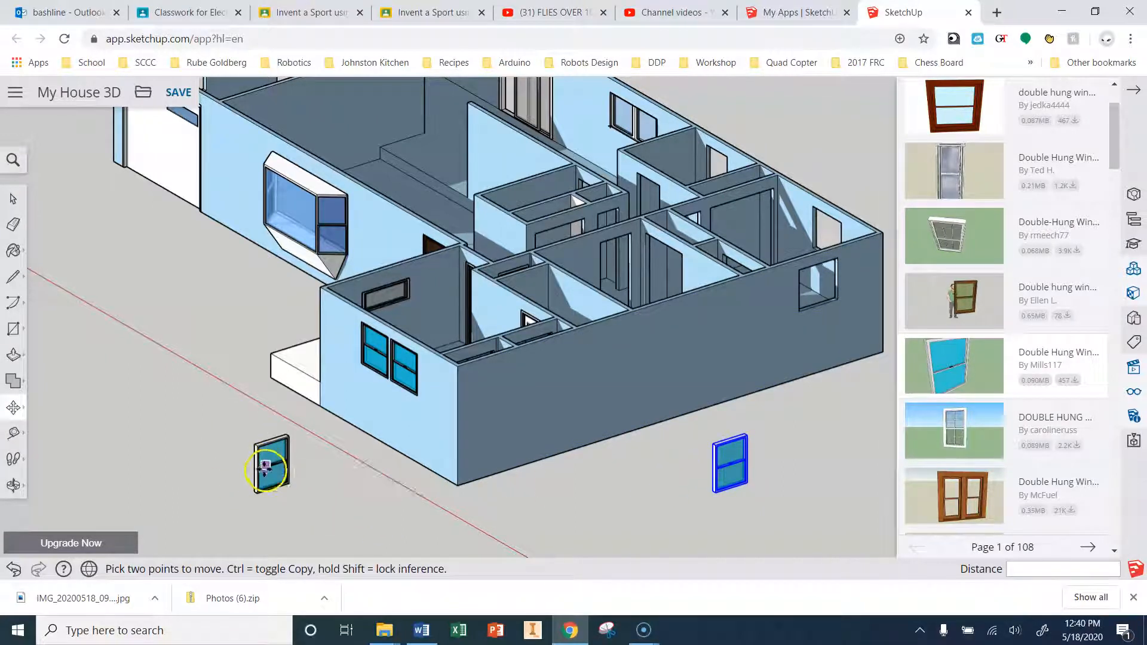
{"action": "key", "text": "Delete"}
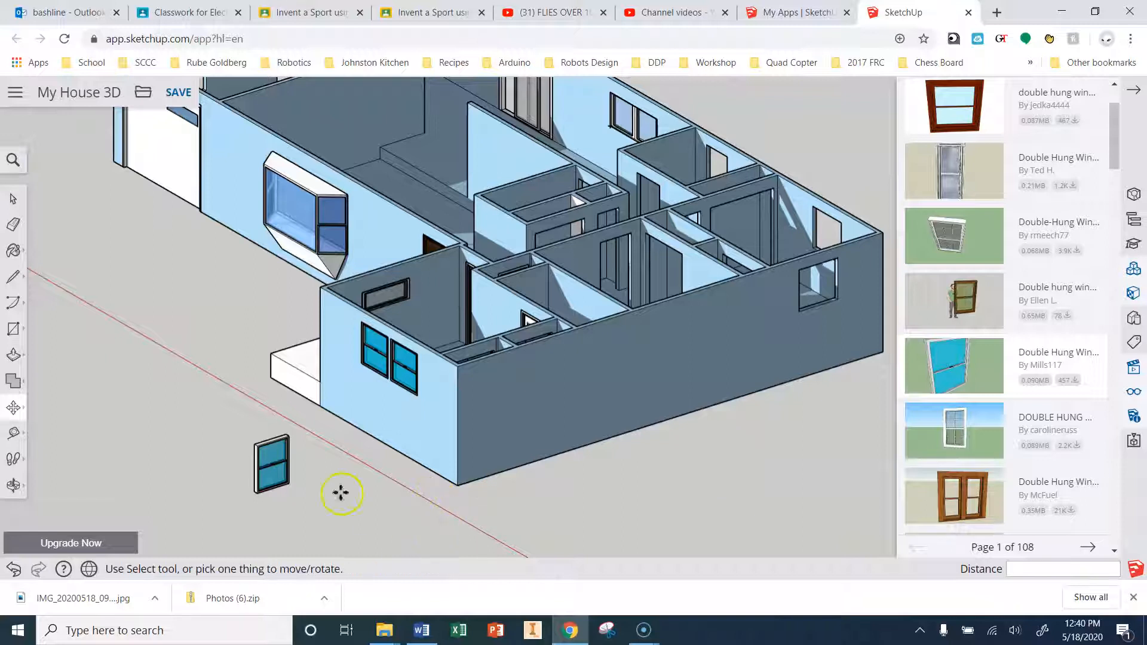
Try moving the spare window beside the long end wall and pasting the clipboard contents, and undo the move.
{"action": "left_click", "coordinate": [272, 472]}
{"action": "left_click", "coordinate": [775, 456]}
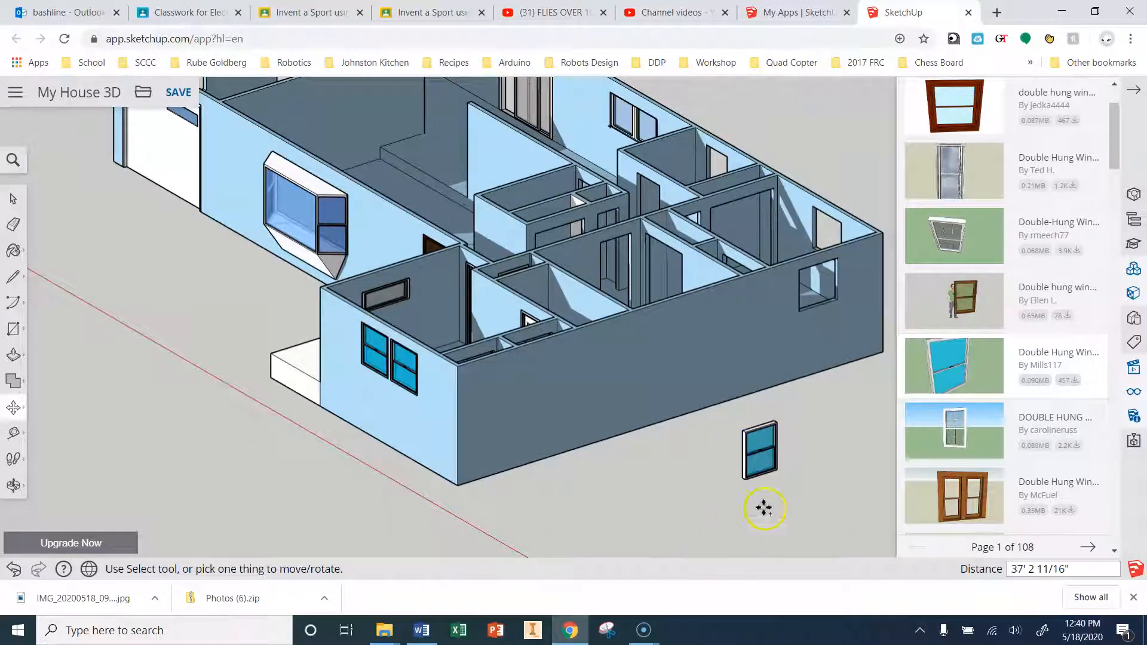
{"action": "key", "text": "ctrl+v"}
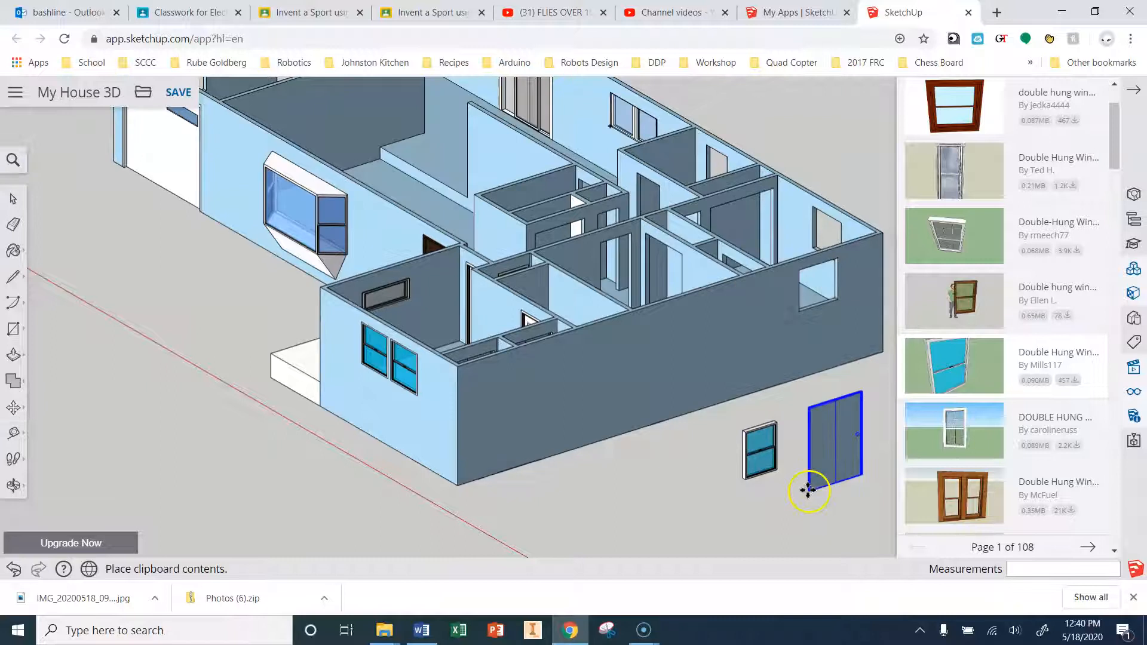
{"action": "key", "text": "ctrl+z"}
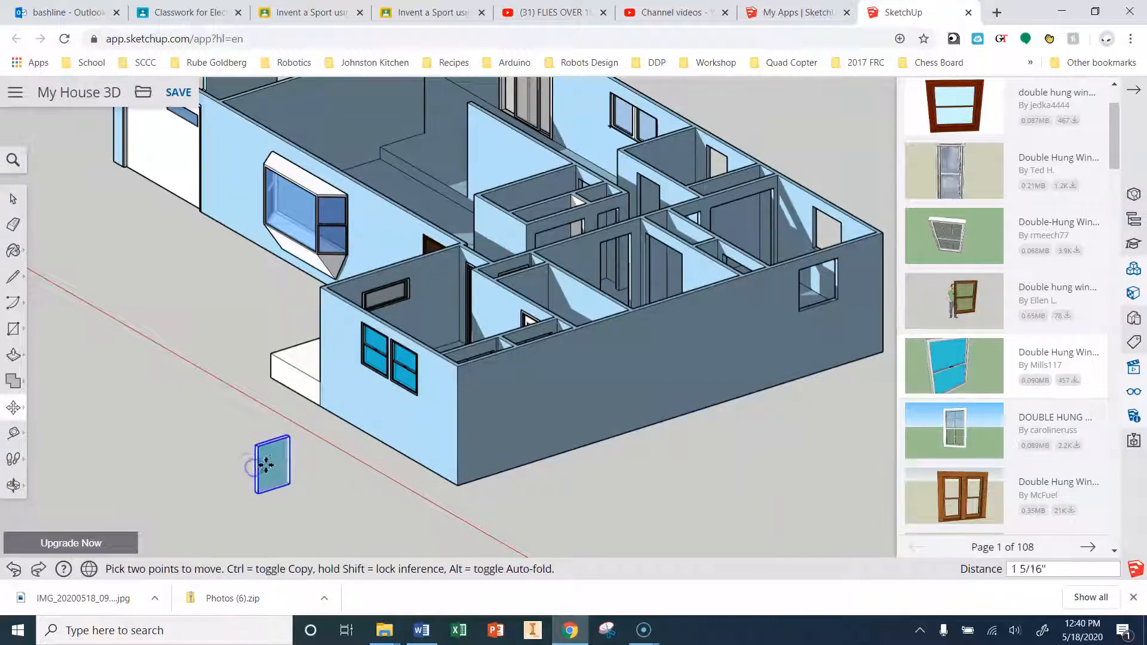
{"action": "key", "text": "Escape"}
Delete the spare double hung window in front of the house and undo the deletion.
{"action": "key", "text": "space"}
{"action": "left_click", "coordinate": [267, 476]}
{"action": "key", "text": "Delete"}
{"action": "left_click", "coordinate": [369, 498]}
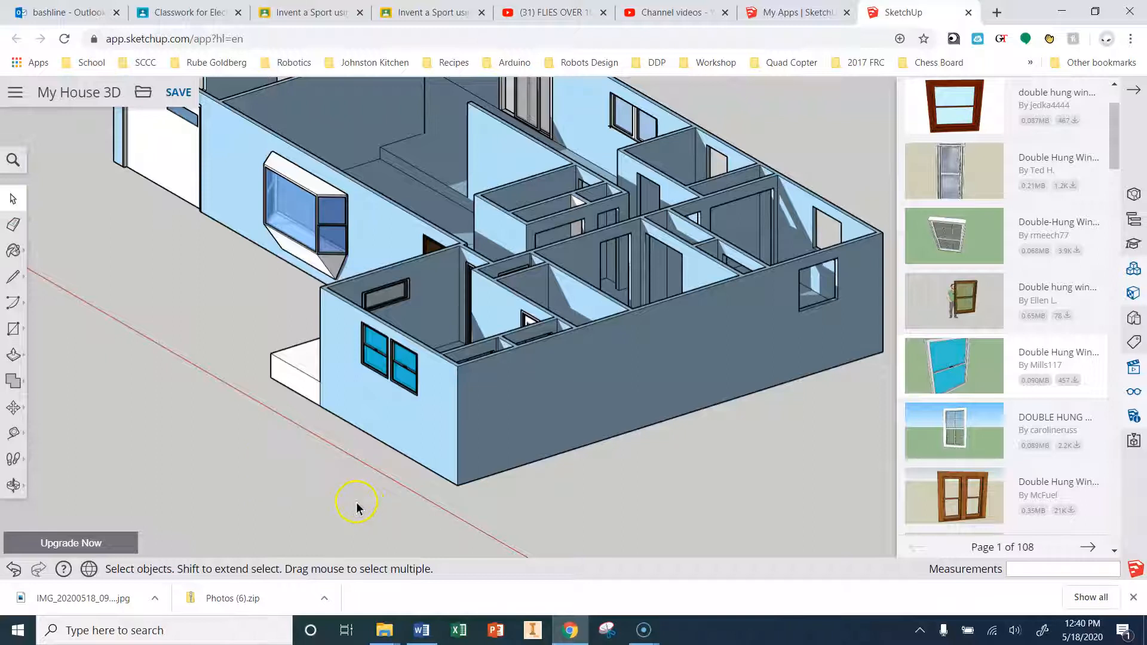
{"action": "key", "text": "ctrl+z"}
Copy the spare double hung window and place the copy on the ground beside the long end wall.
{"action": "left_click", "coordinate": [280, 472]}
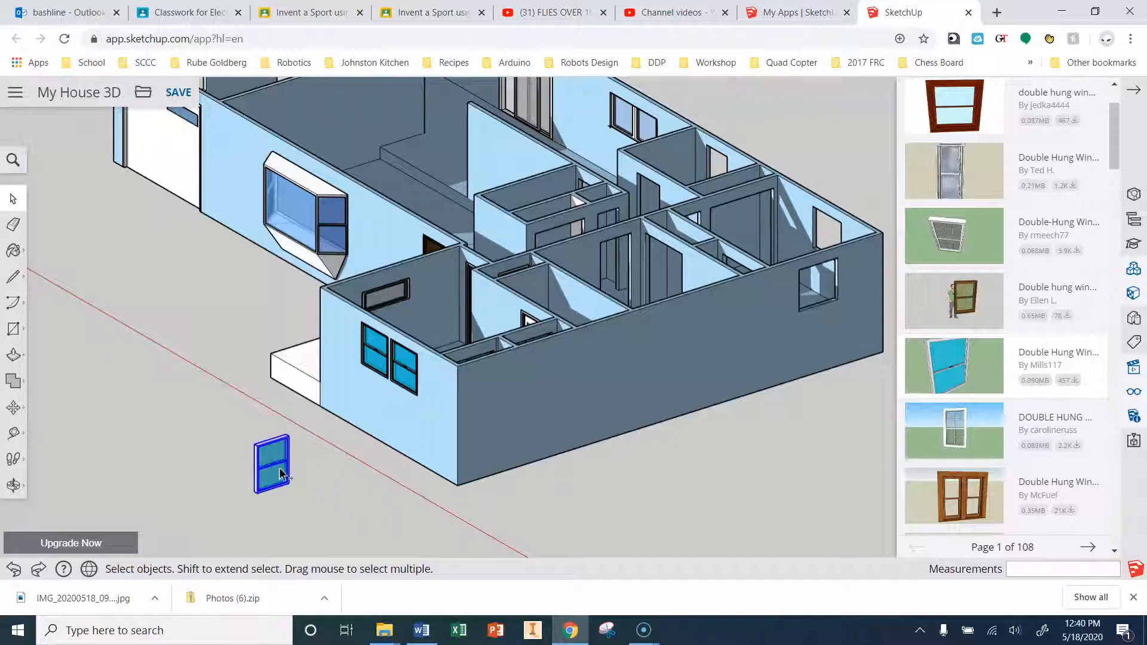
{"action": "left_click", "coordinate": [362, 525]}
{"action": "left_click_drag", "start_coordinate": [274, 465], "coordinate": [753, 502], "text": "ctrl"}
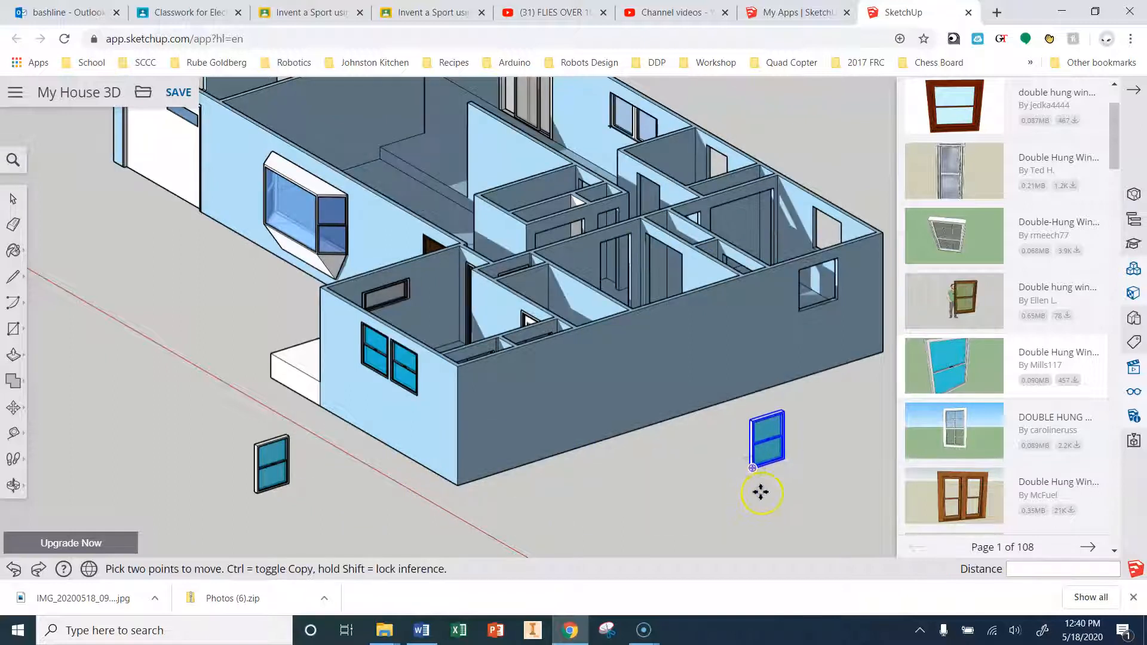
Move the copied window by its lower corner onto the inside lower corner of the end wall's window opening.
{"action": "scroll", "coordinate": [786, 474], "scroll_direction": "up", "scroll_amount": 10}
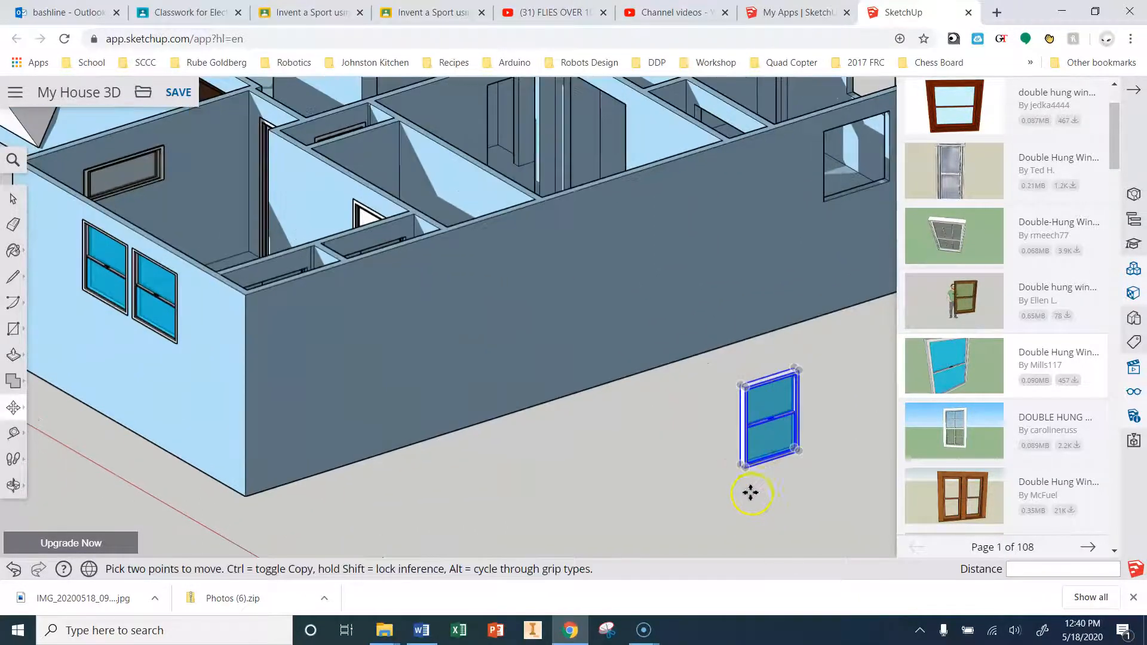
{"action": "scroll", "coordinate": [723, 486], "scroll_direction": "up", "scroll_amount": 2}
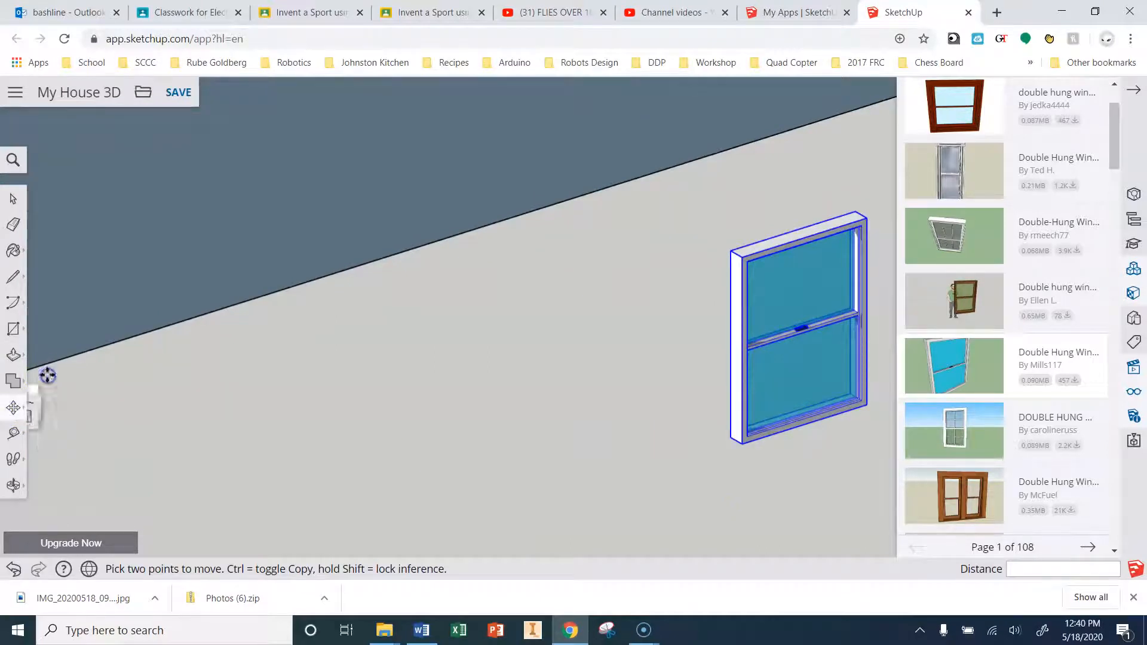
{"action": "left_click", "coordinate": [727, 437]}
{"action": "scroll", "coordinate": [565, 446], "scroll_direction": "down", "scroll_amount": 4}
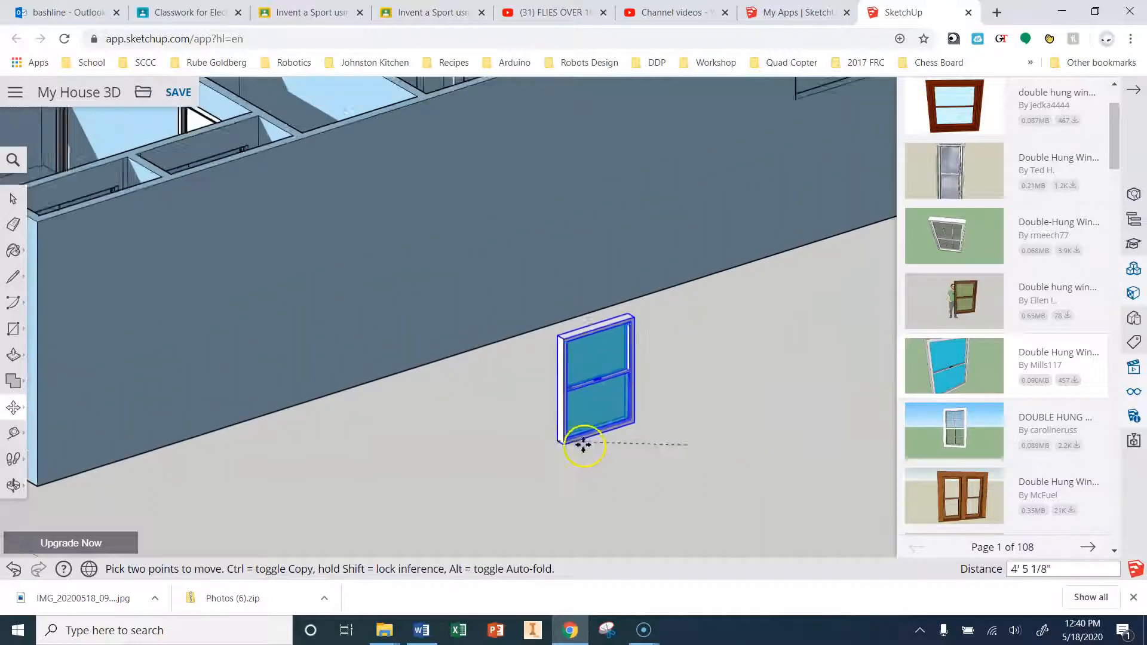
{"action": "scroll", "coordinate": [579, 454], "scroll_direction": "down", "scroll_amount": 2}
{"action": "middle_click_drag", "start_coordinate": [576, 461], "coordinate": [880, 474]}
{"action": "middle_click_drag", "start_coordinate": [764, 425], "coordinate": [1022, 521]}
{"action": "scroll", "coordinate": [1021, 521], "scroll_direction": "down", "scroll_amount": 1}
{"action": "scroll", "coordinate": [694, 361], "scroll_direction": "down", "scroll_amount": 2}
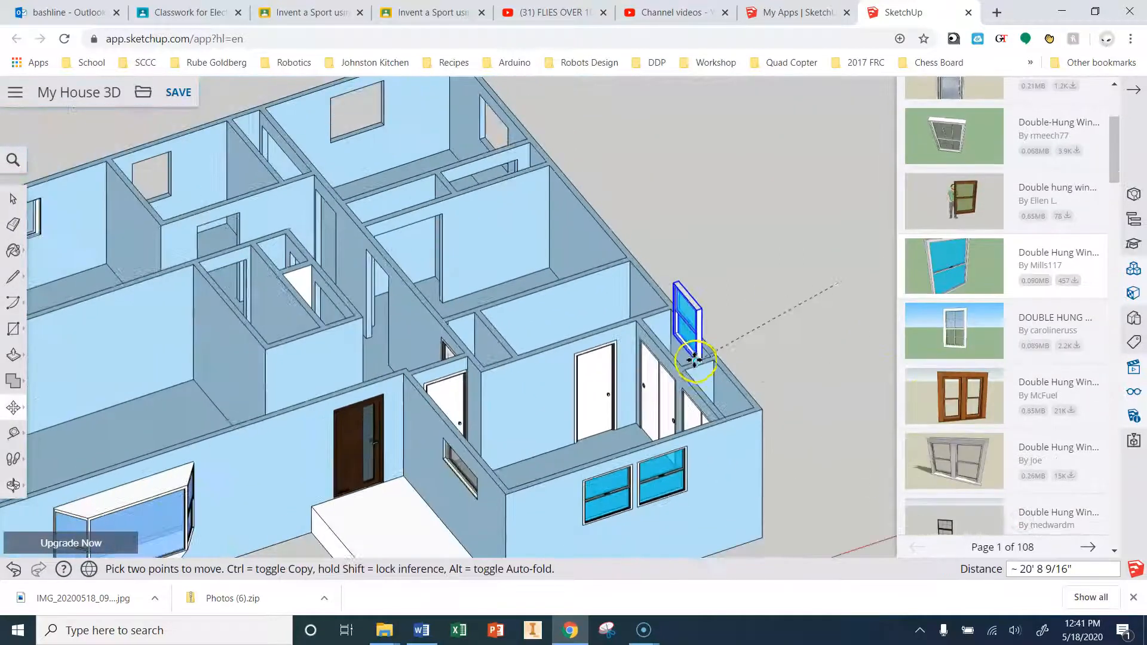
{"action": "scroll", "coordinate": [694, 360], "scroll_direction": "down", "scroll_amount": 3}
{"action": "middle_click_drag", "start_coordinate": [614, 264], "coordinate": [676, 207]}
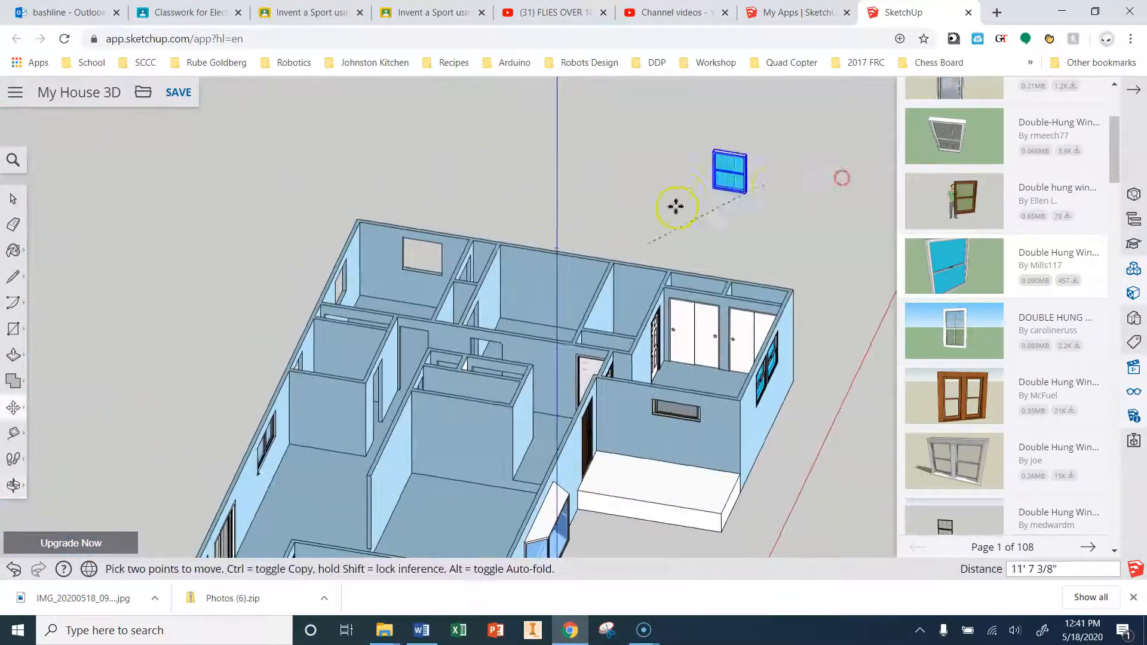
{"action": "scroll", "coordinate": [418, 263], "scroll_direction": "up", "scroll_amount": 8}
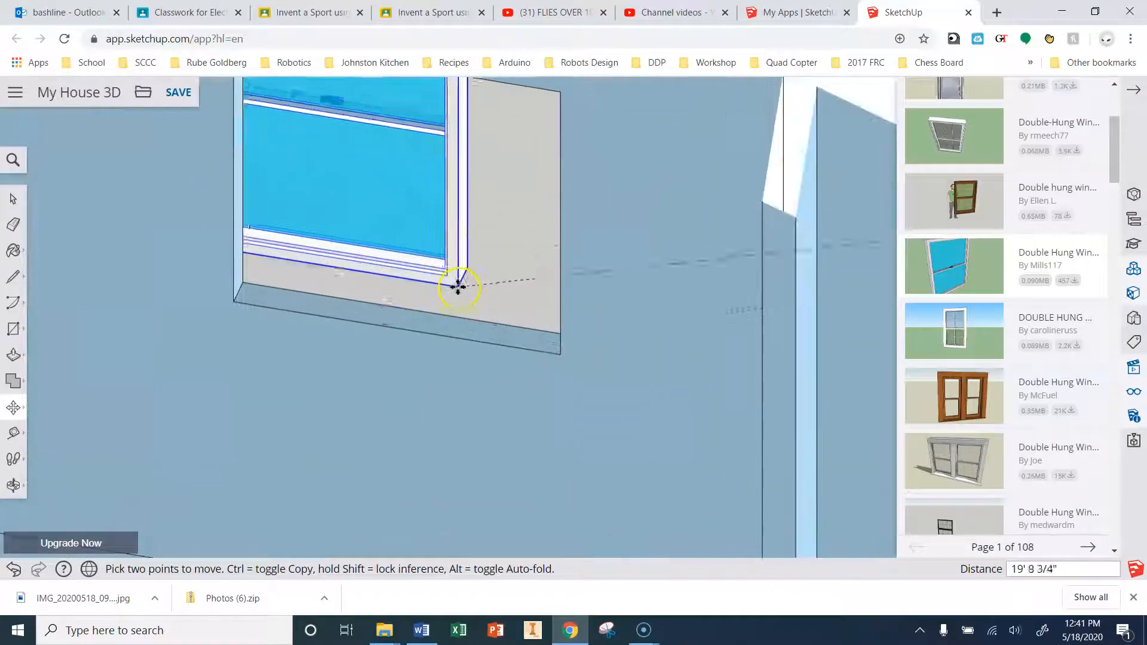
{"action": "left_click", "coordinate": [558, 354]}
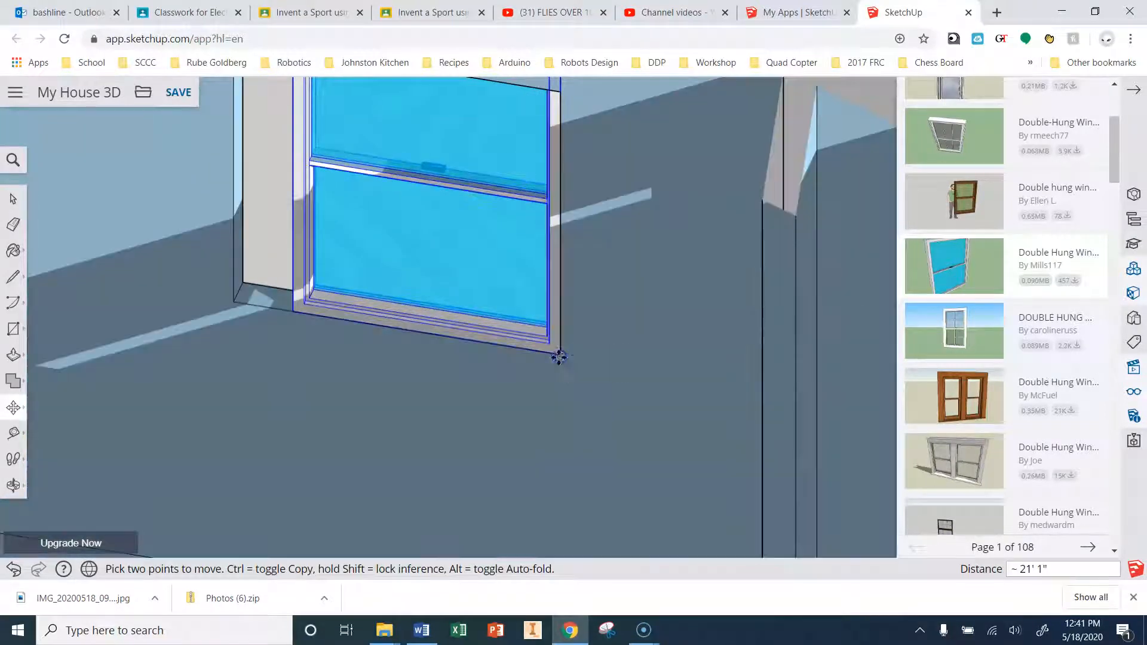
{"action": "scroll", "coordinate": [516, 416], "scroll_direction": "down", "scroll_amount": 2}
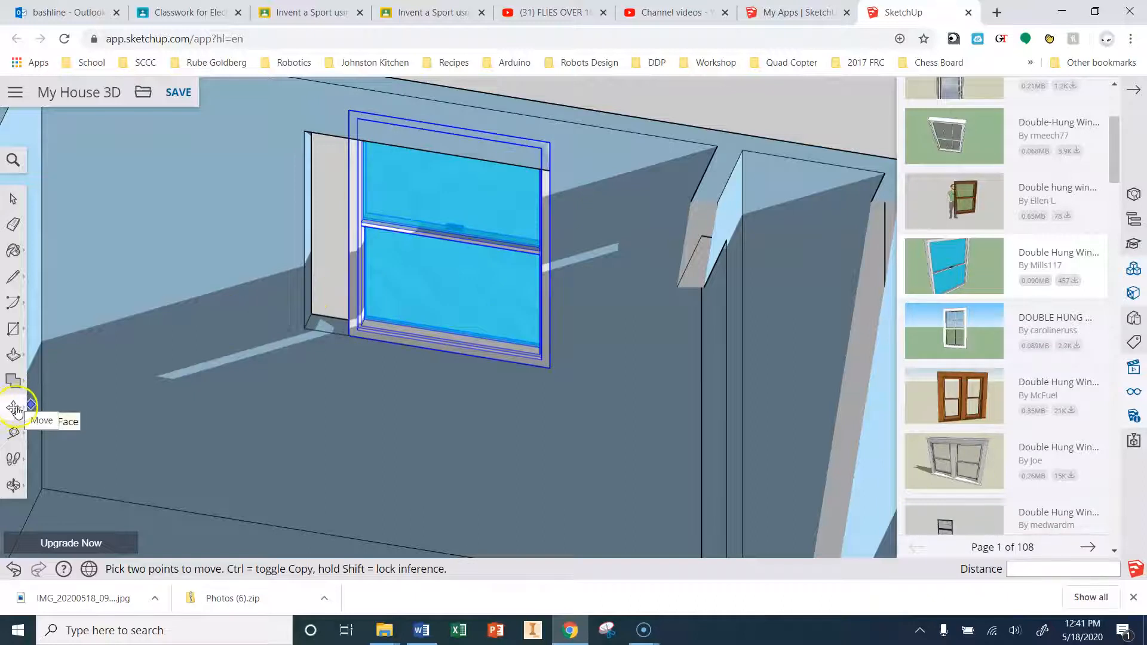
Scale the window in the end wall sideways until its edge meets the uncovered side of the opening.
{"action": "scroll", "coordinate": [422, 402], "scroll_direction": "down", "scroll_amount": 6}
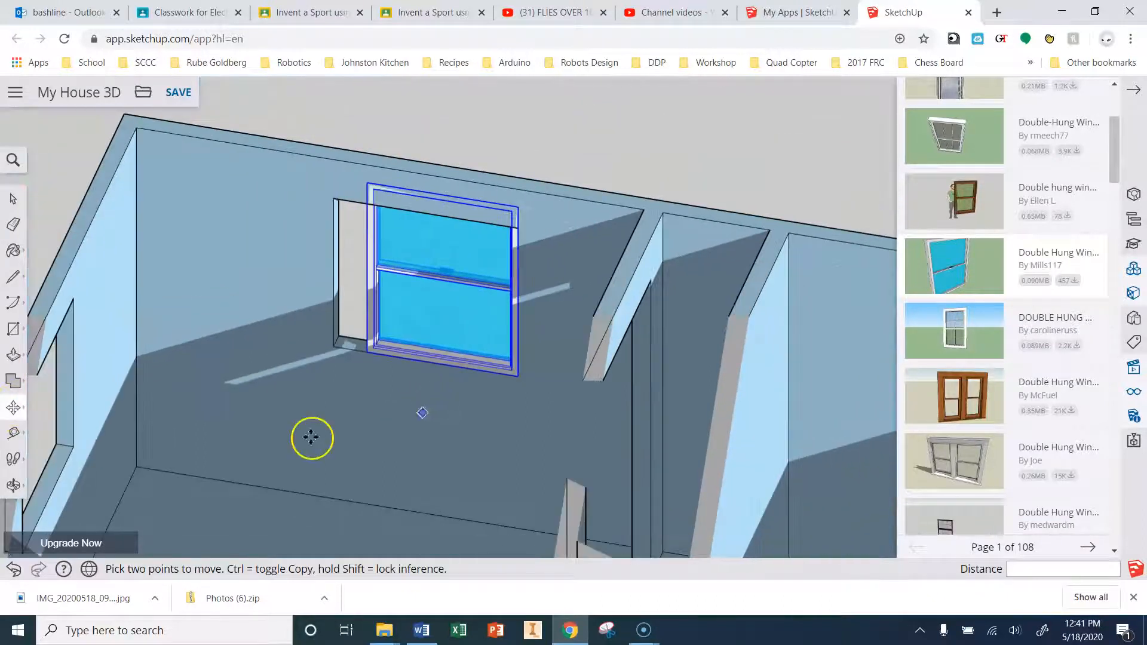
{"action": "left_click", "coordinate": [16, 409]}
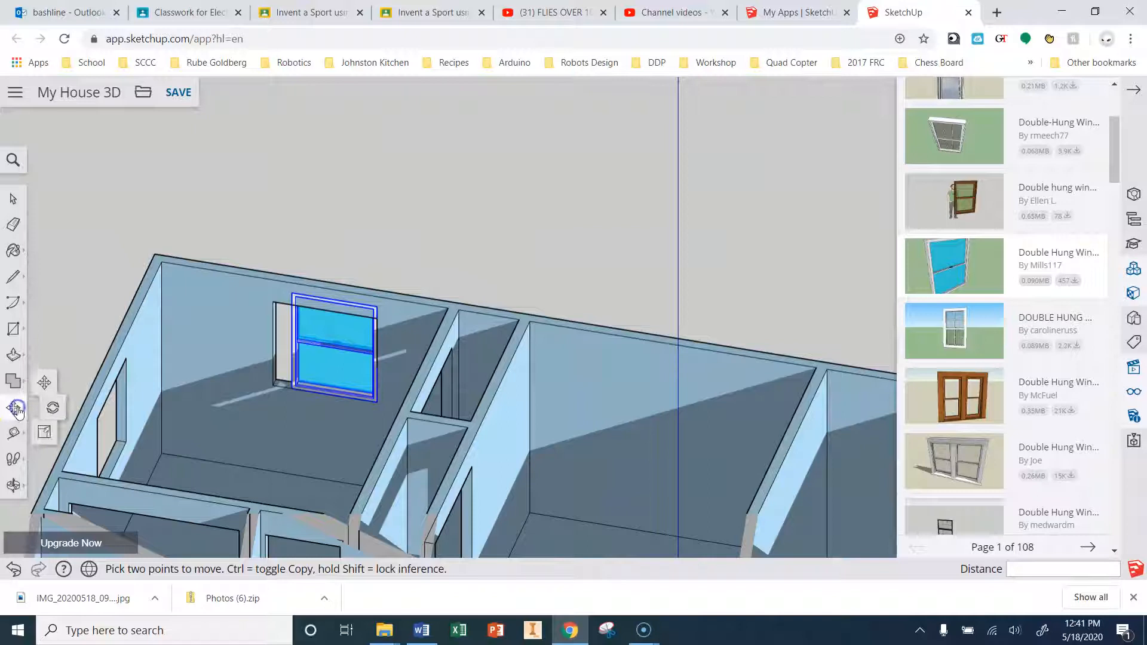
{"action": "left_click", "coordinate": [51, 439]}
{"action": "left_click", "coordinate": [12, 408]}
{"action": "left_click", "coordinate": [51, 438]}
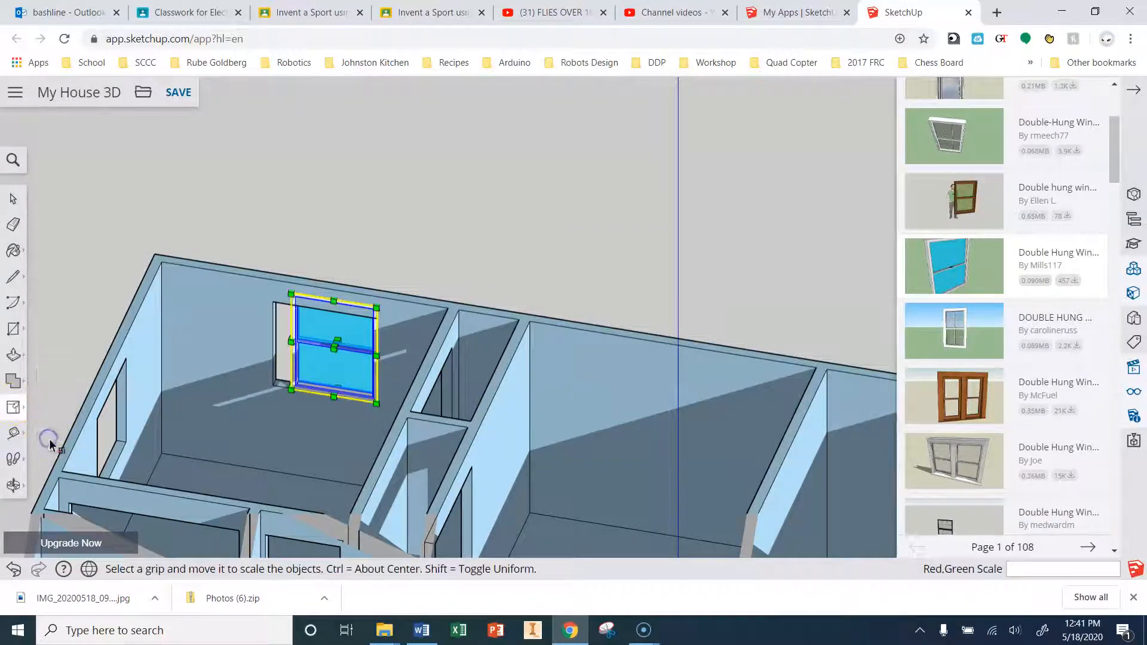
{"action": "scroll", "coordinate": [279, 316], "scroll_direction": "up", "scroll_amount": 4}
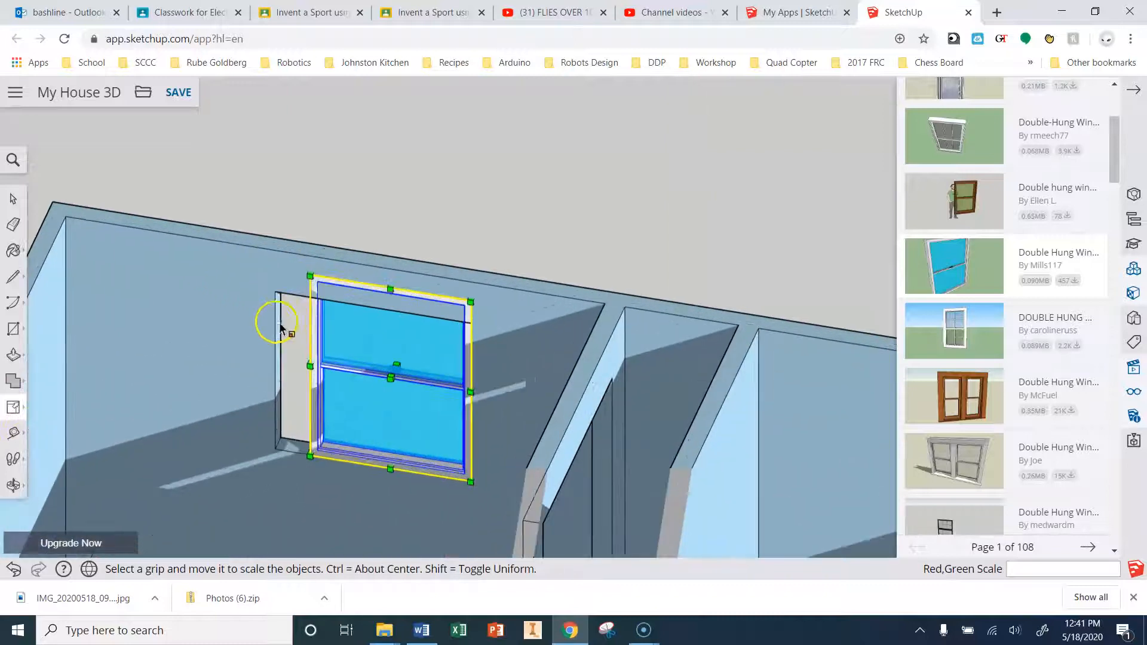
{"action": "scroll", "coordinate": [332, 338], "scroll_direction": "up", "scroll_amount": 2}
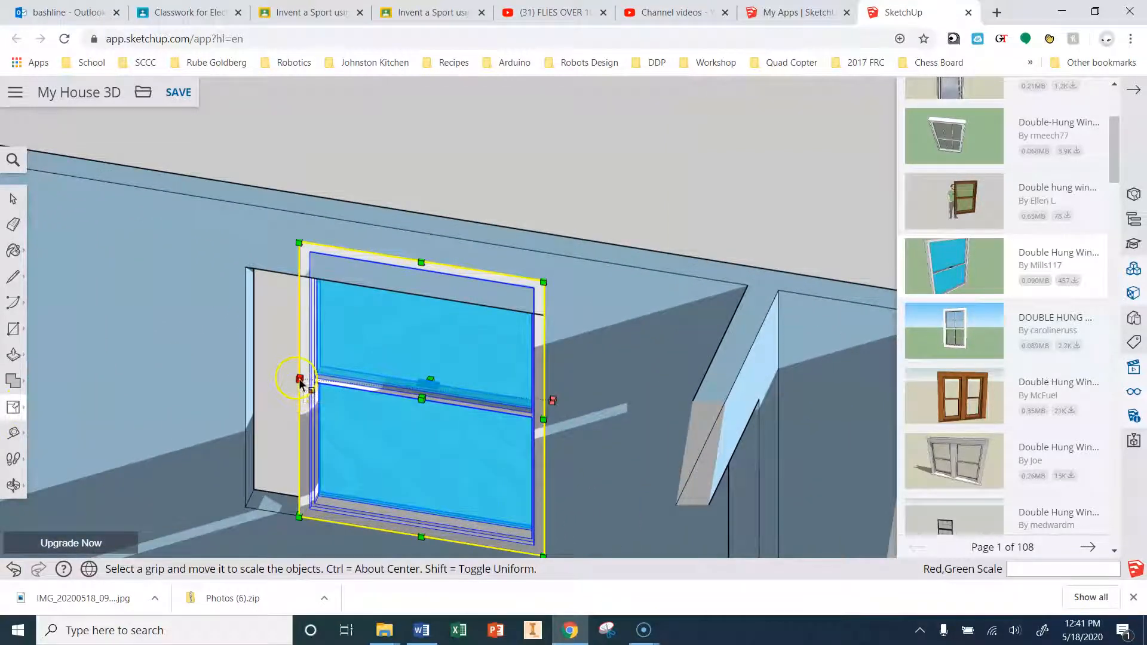
{"action": "left_click_drag", "start_coordinate": [300, 380], "coordinate": [249, 372]}
Scale the window down to the opening's upper edge, check the fit from outside the end wall, and clear the selection.
{"action": "left_click_drag", "start_coordinate": [394, 257], "coordinate": [395, 294]}
{"action": "scroll", "coordinate": [471, 233], "scroll_direction": "down", "scroll_amount": 2}
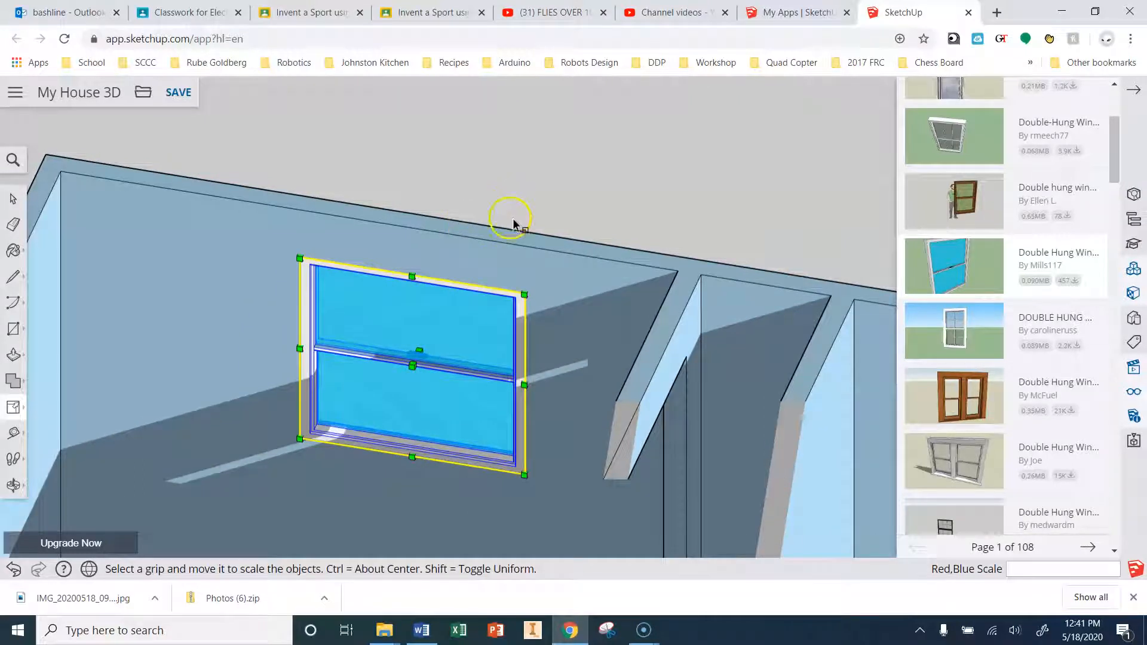
{"action": "mouse_move", "coordinate": [300, 259]}
{"action": "left_mouse_down"}
{"action": "mouse_move", "coordinate": [478, 428]}
{"action": "mouse_move", "coordinate": [306, 277]}
{"action": "left_mouse_up"}
{"action": "middle_click_drag", "start_coordinate": [617, 213], "coordinate": [151, 301]}
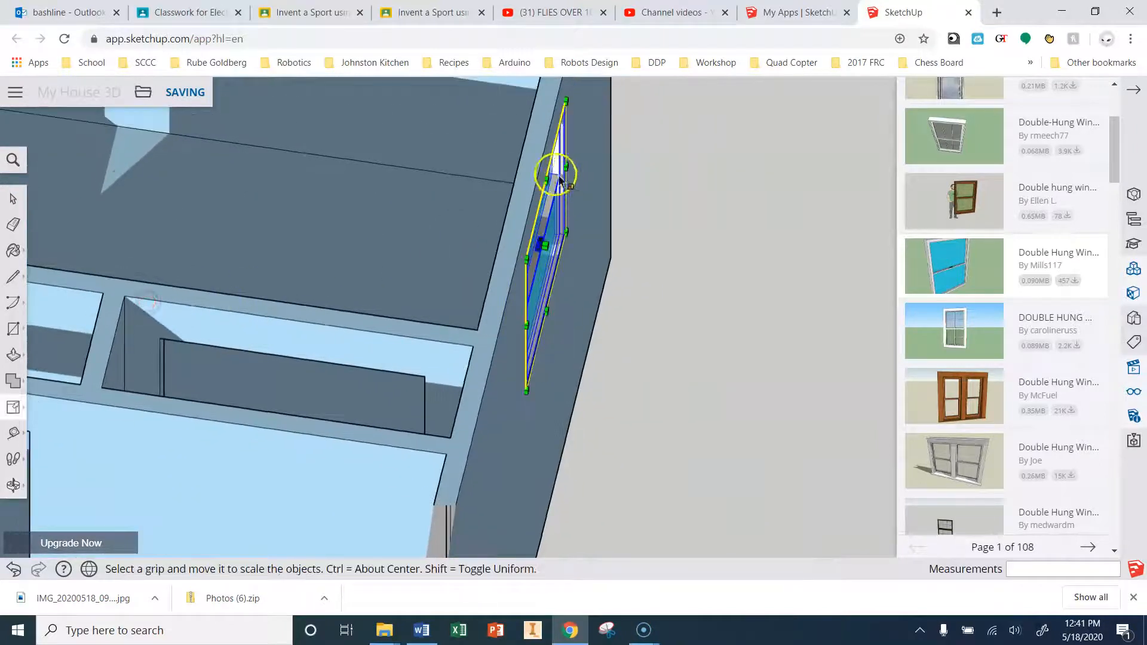
{"action": "scroll", "coordinate": [560, 179], "scroll_direction": "up", "scroll_amount": 2}
{"action": "left_click_drag", "start_coordinate": [538, 179], "coordinate": [729, 238]}
{"action": "middle_click_drag", "start_coordinate": [696, 277], "coordinate": [448, 227]}
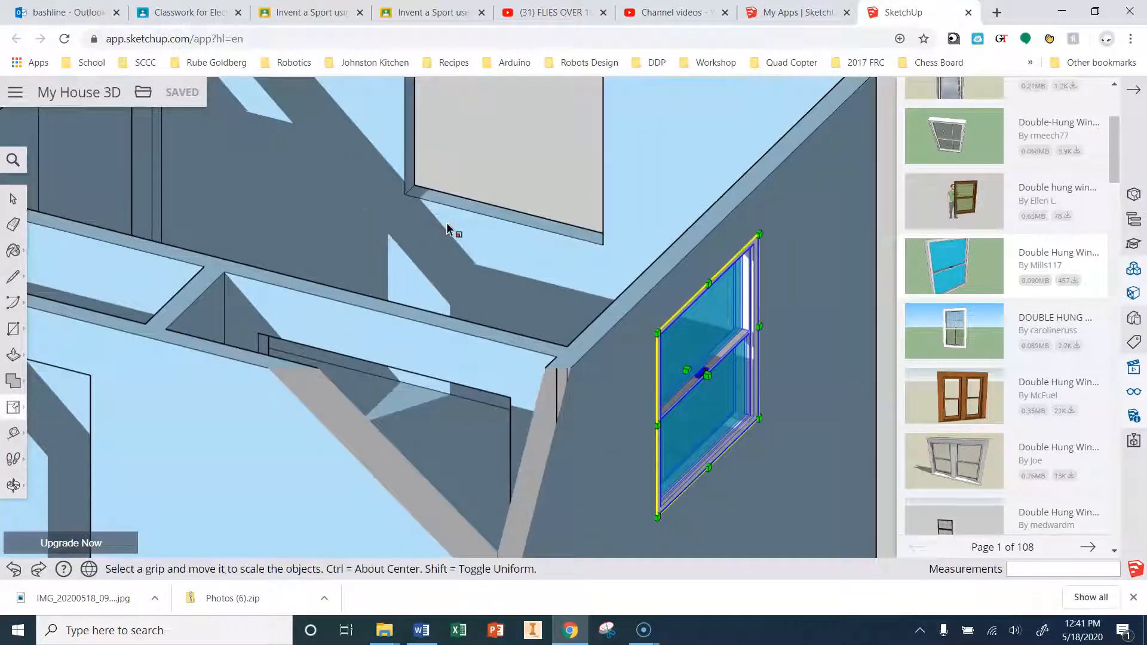
{"action": "left_click", "coordinate": [447, 229]}
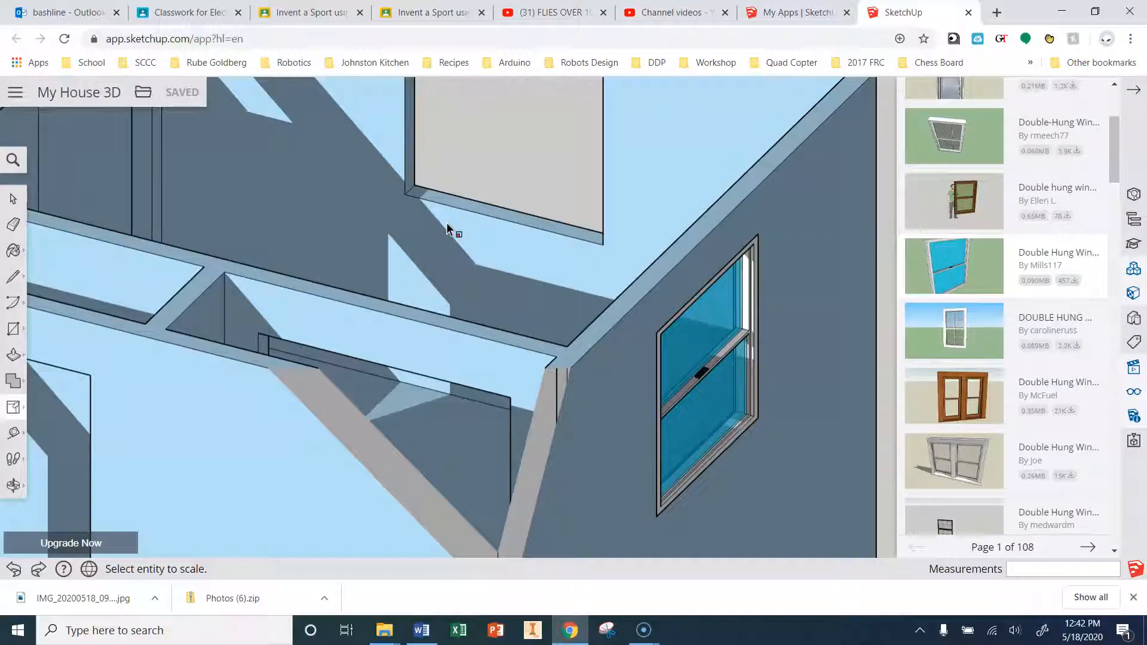
Copy the fitted end wall window and place the copy on open ground beyond the house's rear corner.
{"action": "scroll", "coordinate": [608, 227], "scroll_direction": "down", "scroll_amount": 3}
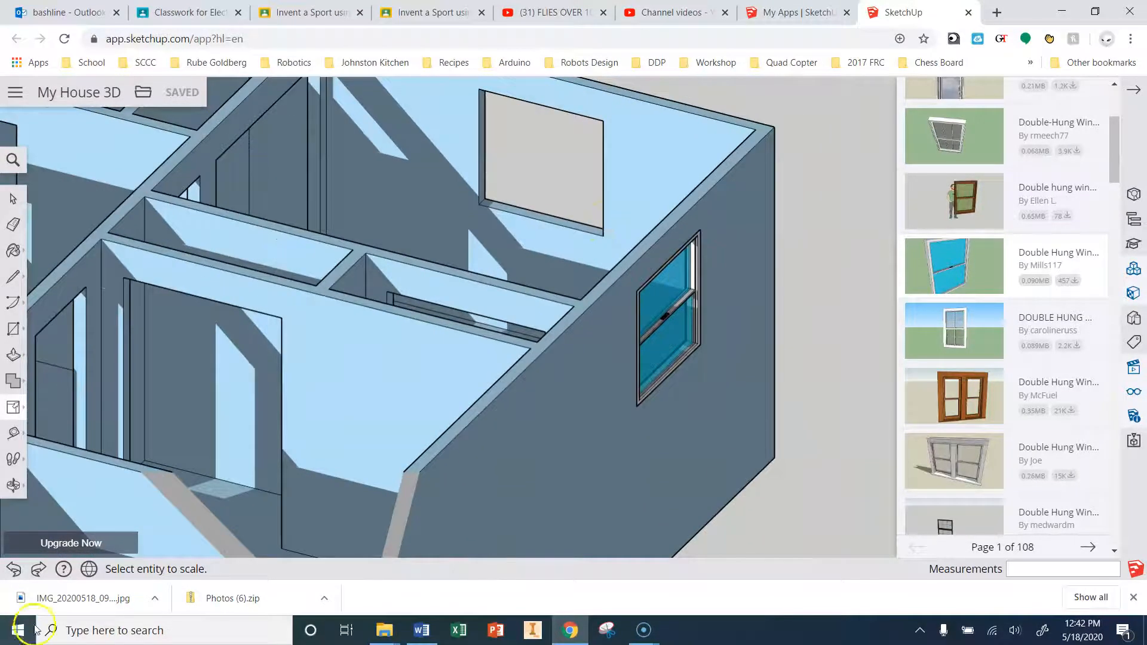
{"action": "left_click", "coordinate": [674, 319]}
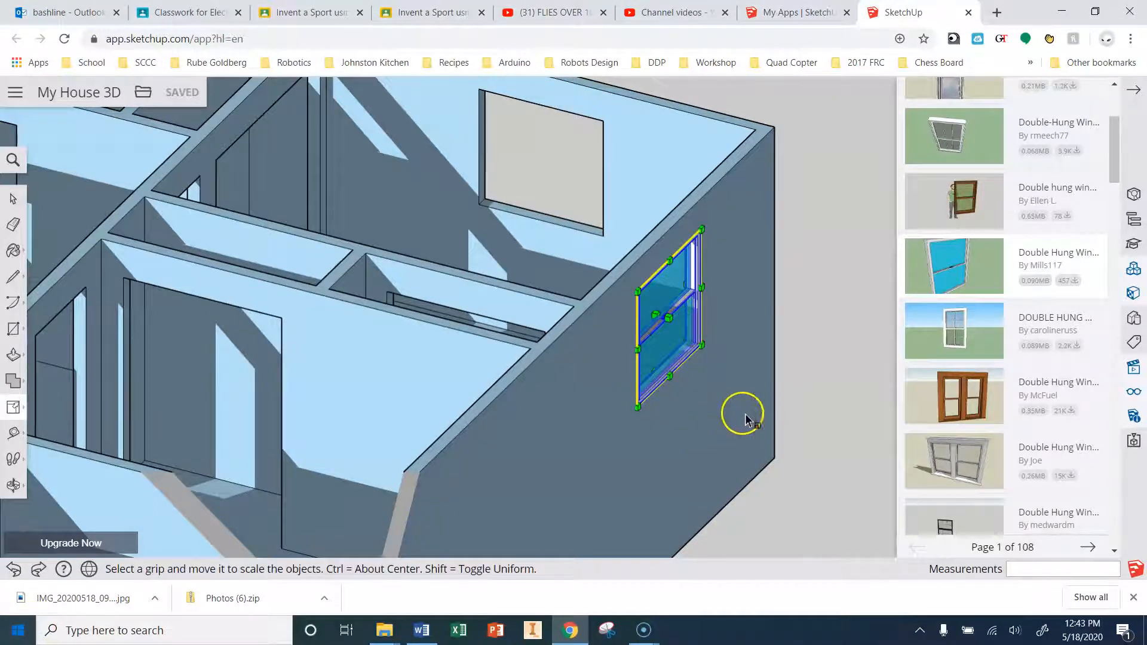
{"action": "scroll", "coordinate": [739, 412], "scroll_direction": "down", "scroll_amount": 4}
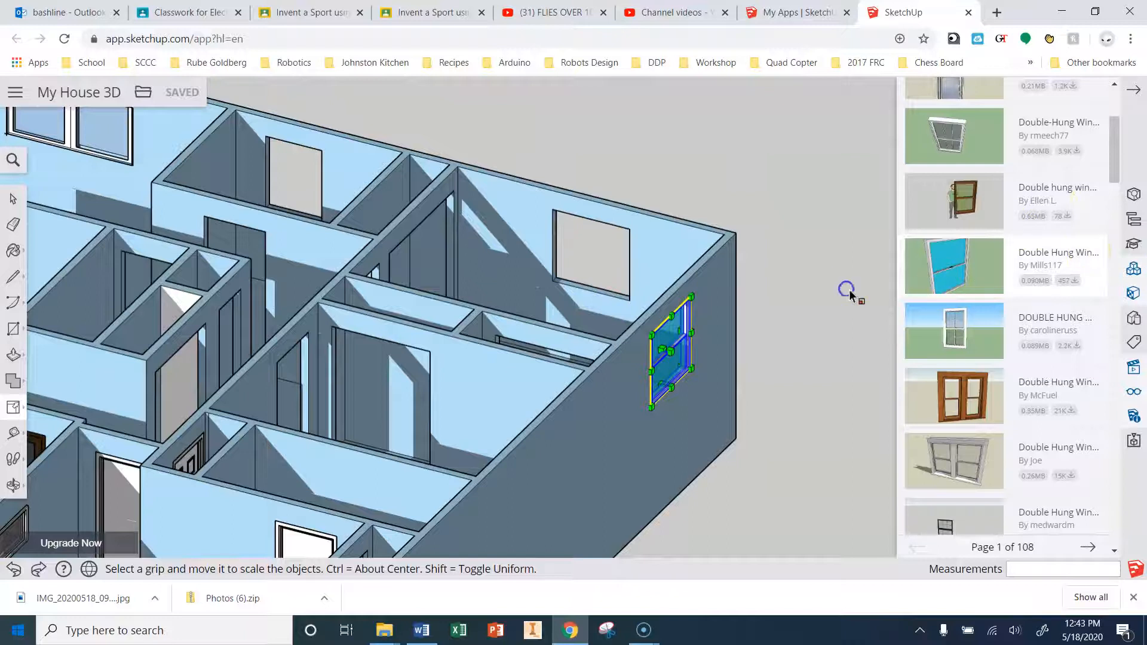
{"action": "left_click", "coordinate": [839, 288]}
{"action": "key", "text": "ctrl+v"}
{"action": "scroll", "coordinate": [772, 288], "scroll_direction": "down", "scroll_amount": 2}
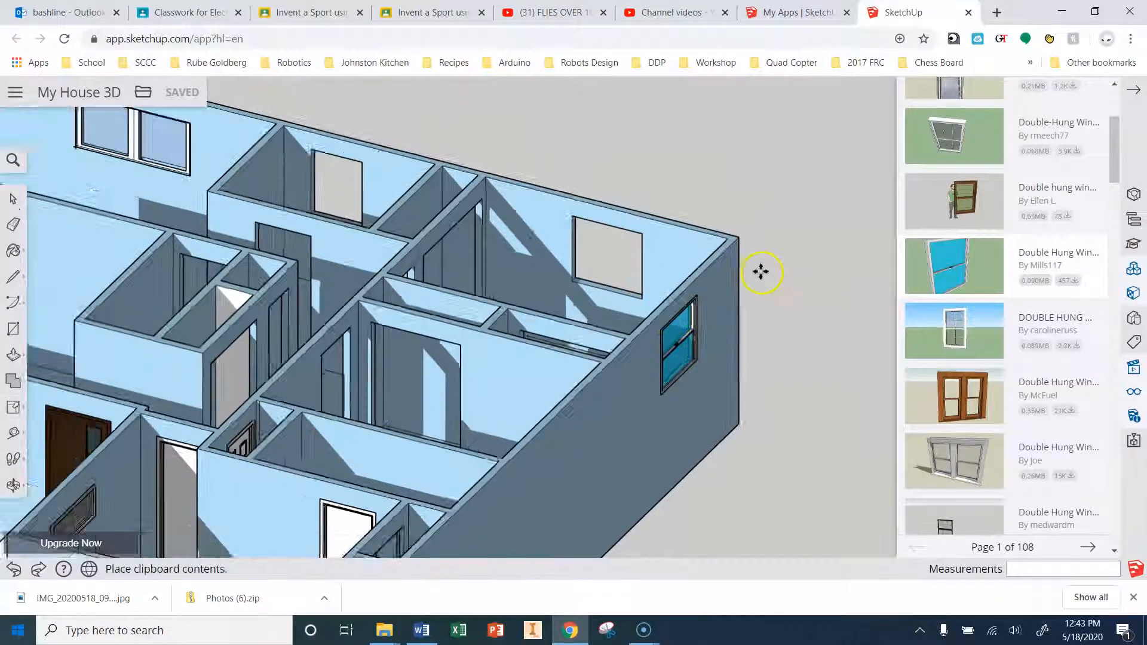
{"action": "left_click", "coordinate": [806, 210]}
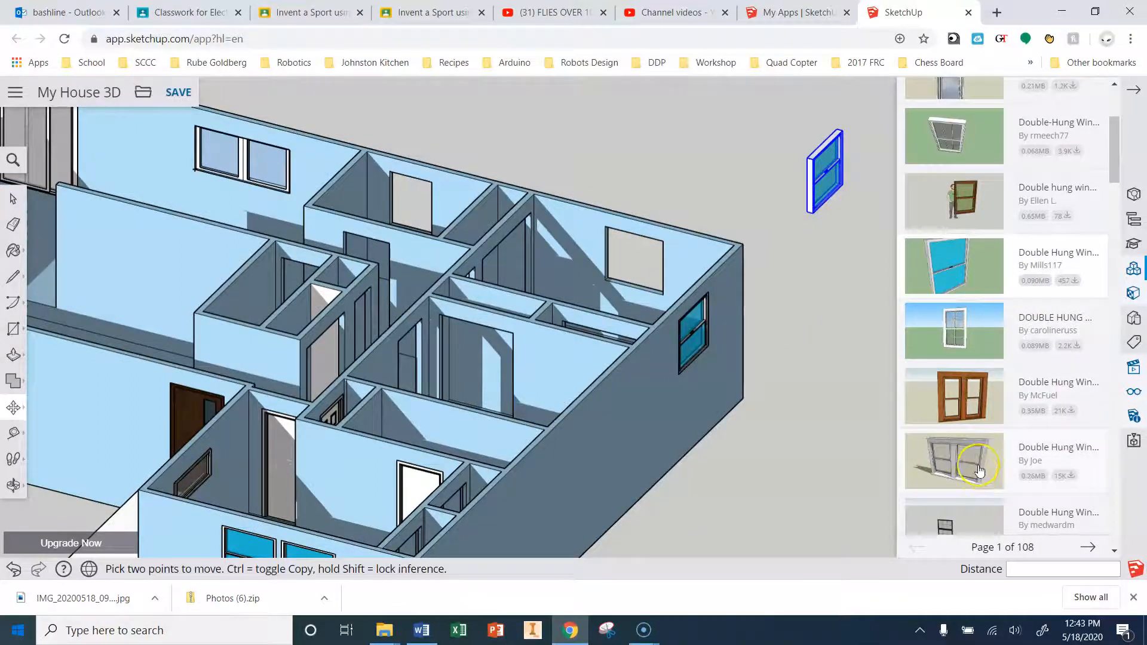
{"action": "left_click", "coordinate": [958, 268]}
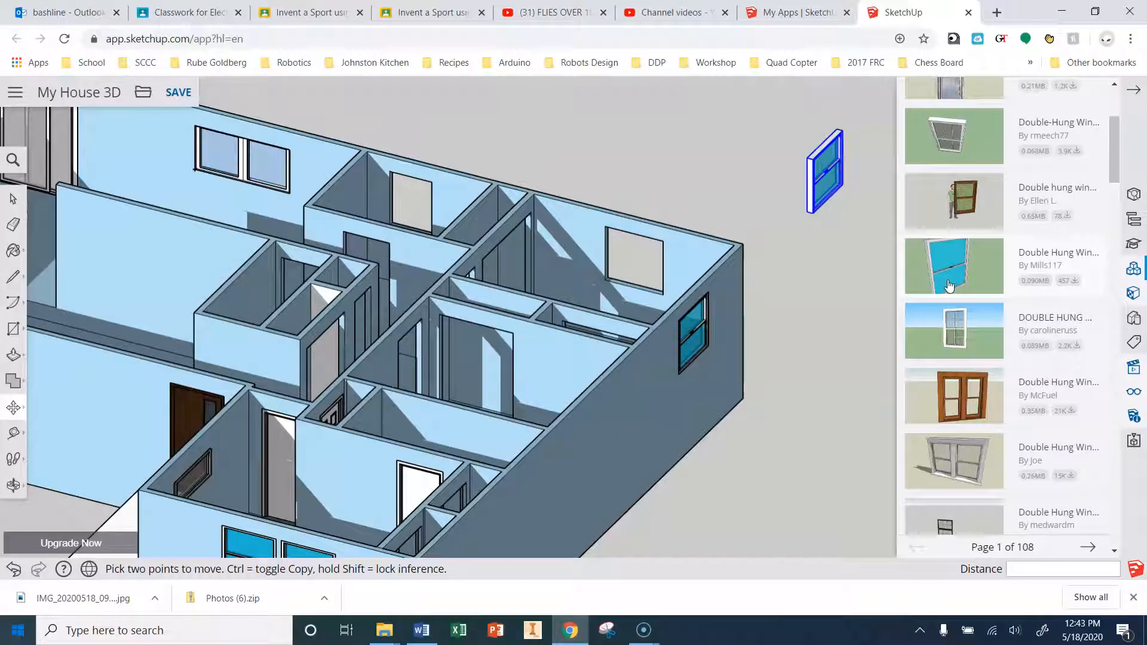
{"action": "scroll", "coordinate": [837, 292], "scroll_direction": "up", "scroll_amount": 3}
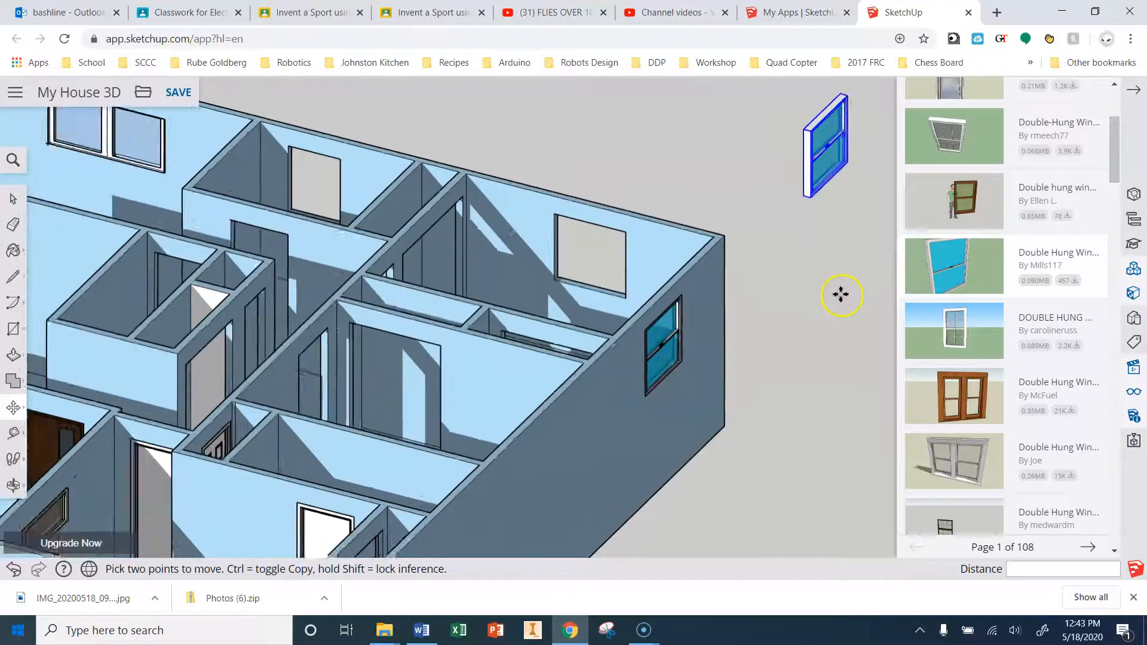
{"action": "scroll", "coordinate": [818, 302], "scroll_direction": "down", "scroll_amount": 5}
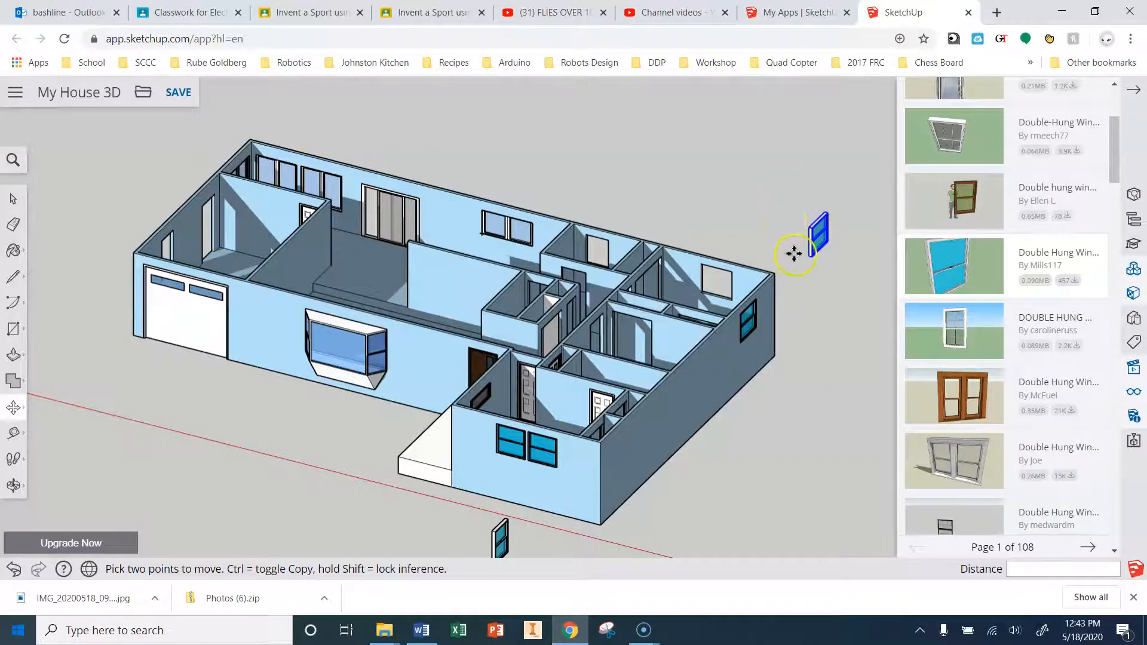
{"action": "scroll", "coordinate": [794, 254], "scroll_direction": "up", "scroll_amount": 10}
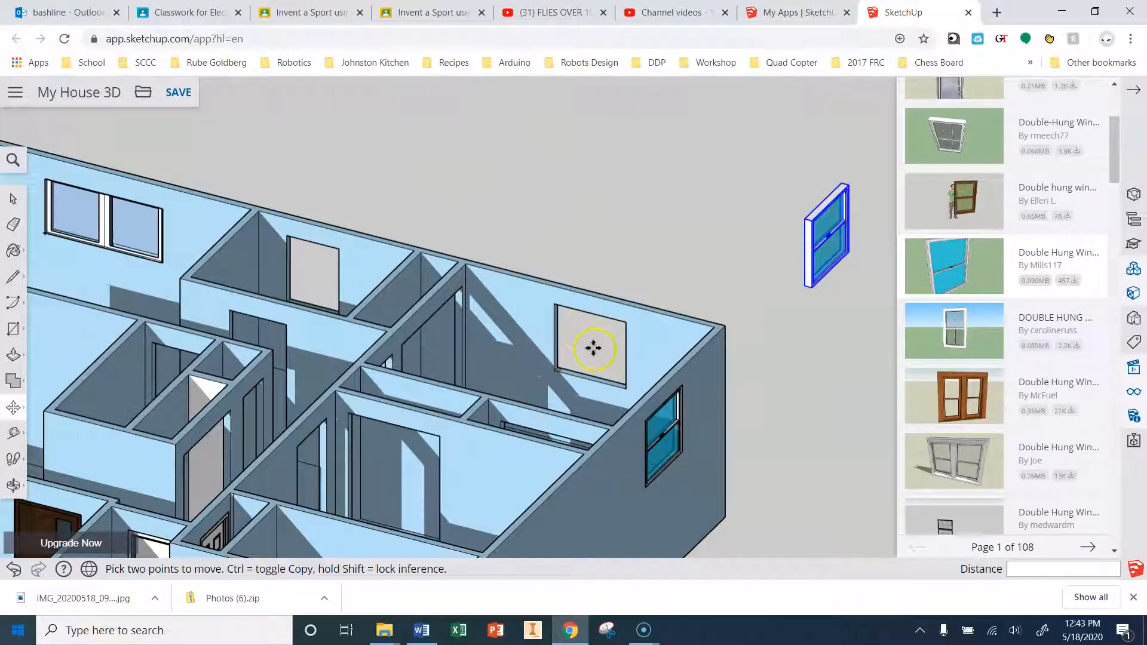
Rotate the pasted window 90° about the vertical axis so it runs parallel to the rear wall.
{"action": "left_click", "coordinate": [18, 410]}
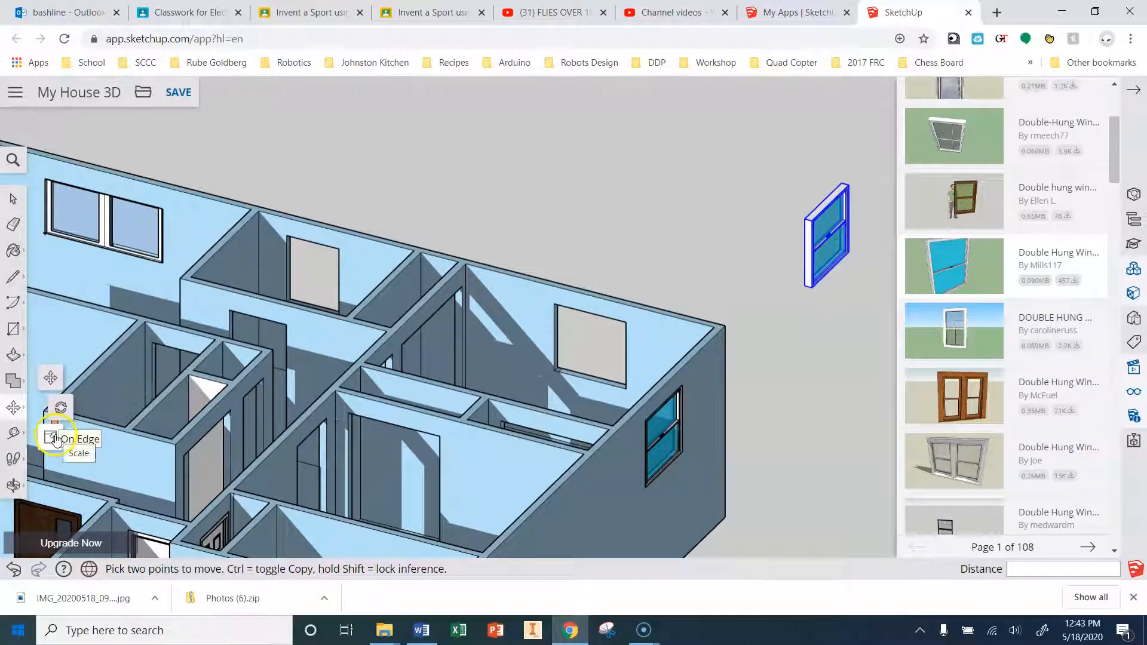
{"action": "left_click", "coordinate": [63, 411]}
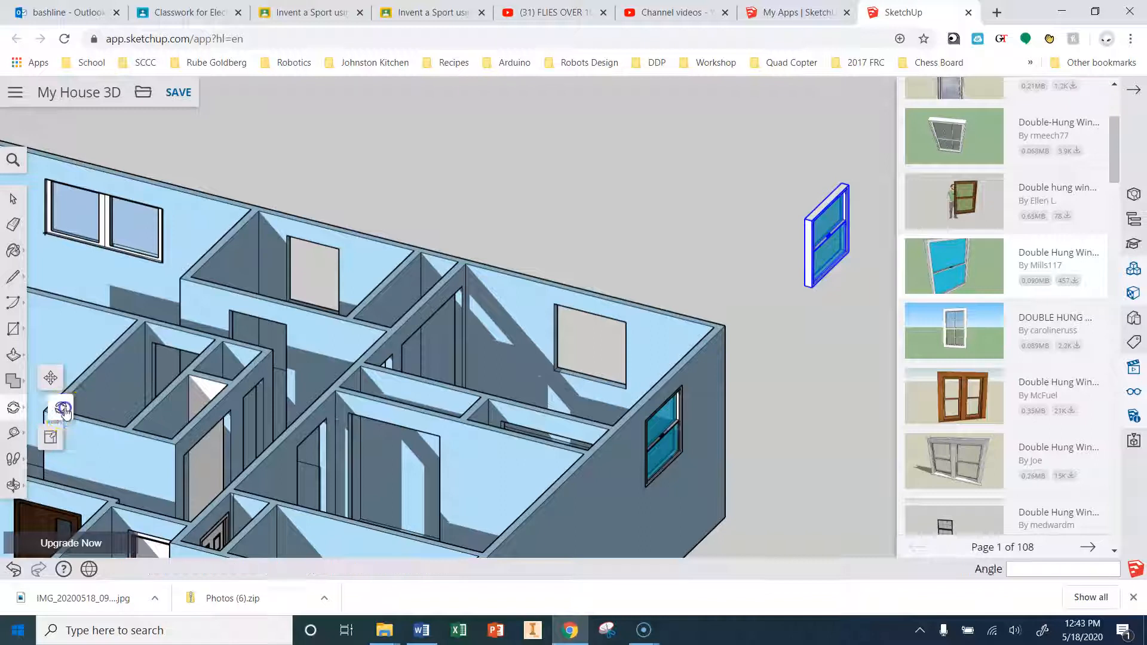
{"action": "scroll", "coordinate": [829, 195], "scroll_direction": "up", "scroll_amount": 5}
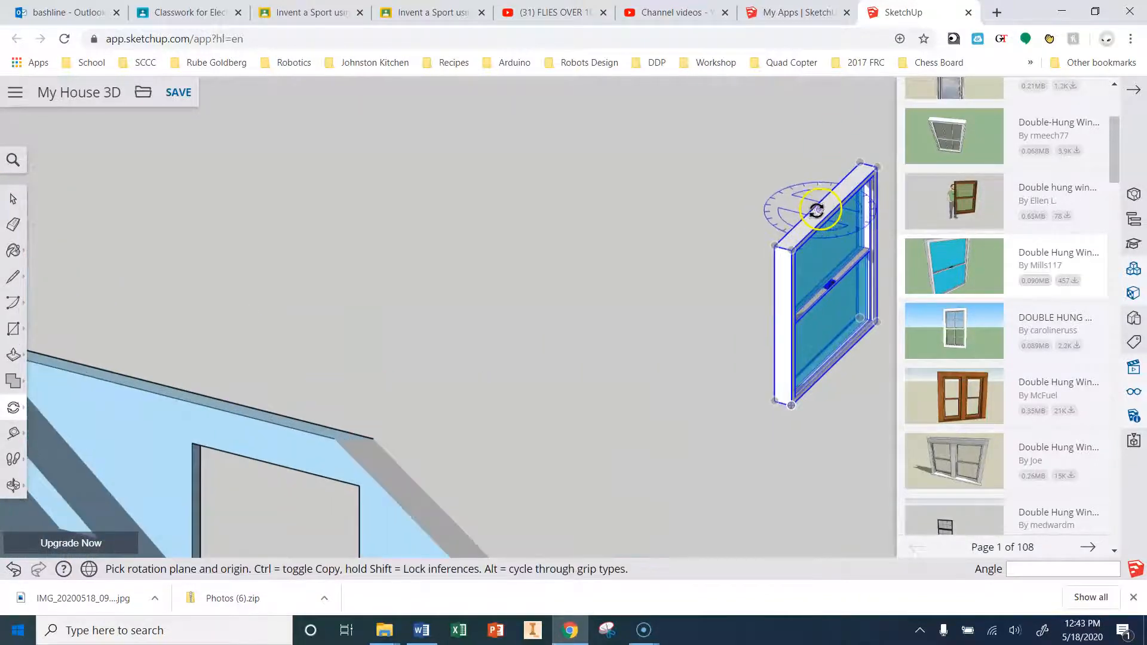
{"action": "left_click", "coordinate": [818, 210]}
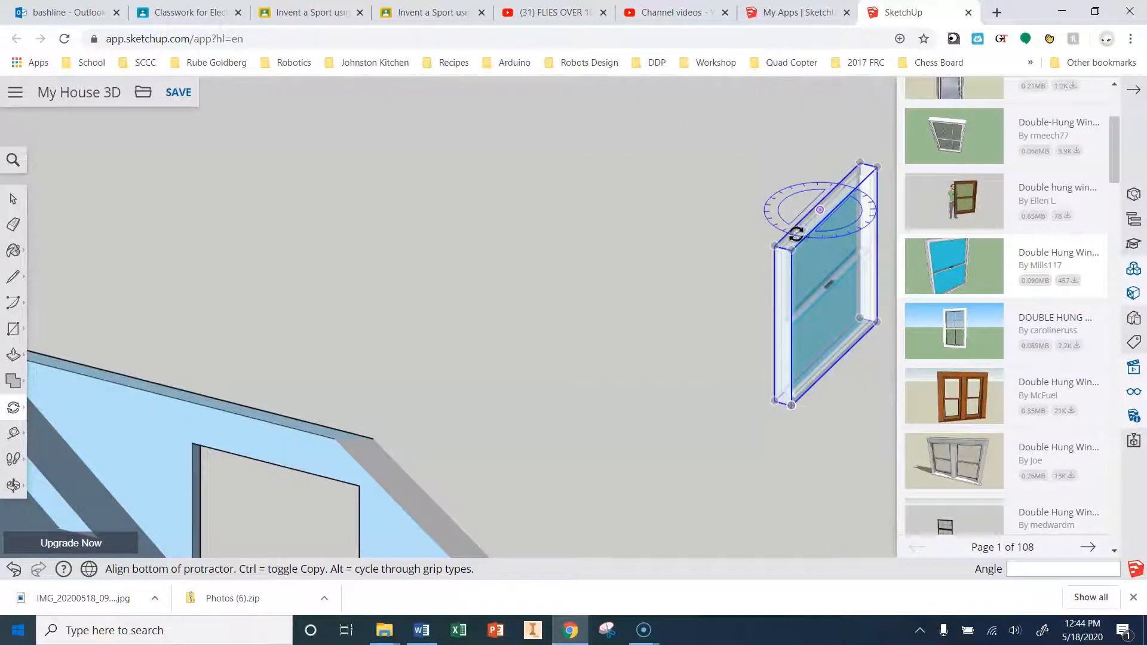
{"action": "left_click", "coordinate": [796, 233]}
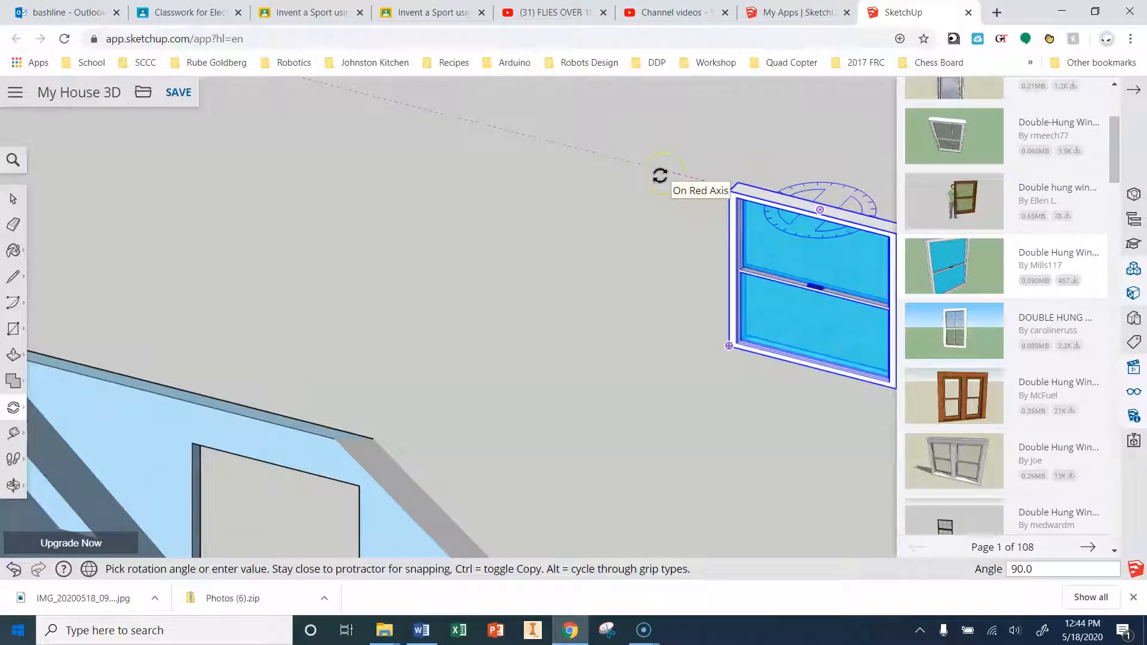
{"action": "left_click", "coordinate": [659, 175]}
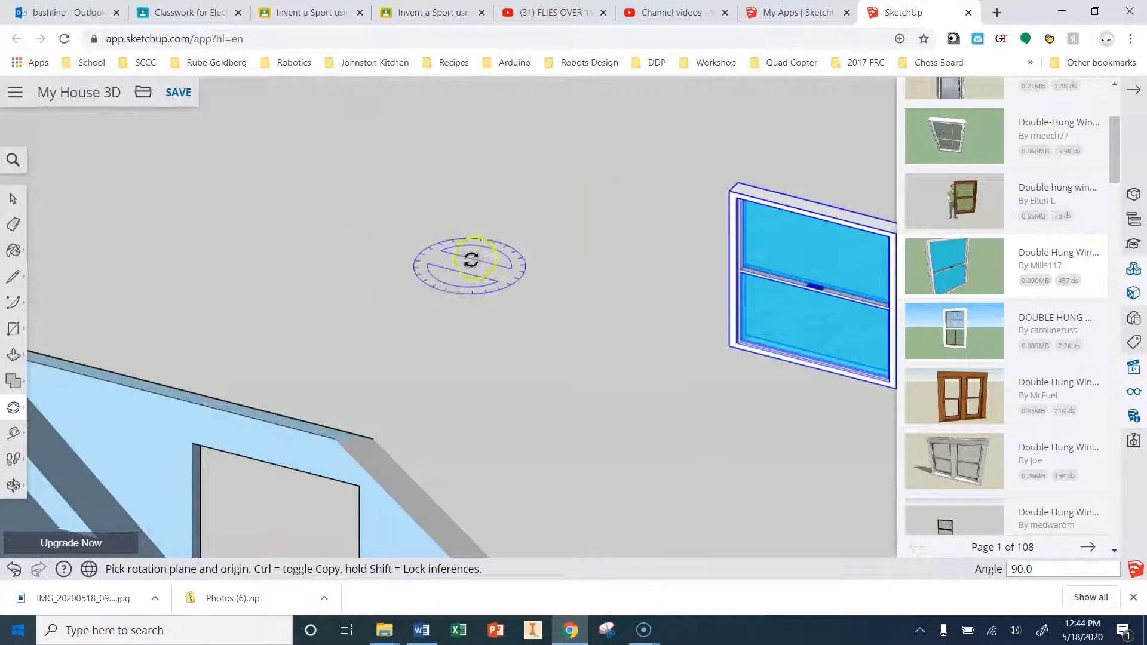
Move the rotated window by its lower corner onto the lower corner of the corner room's rear wall opening, and clear the selection.
{"action": "scroll", "coordinate": [416, 243], "scroll_direction": "down", "scroll_amount": 3}
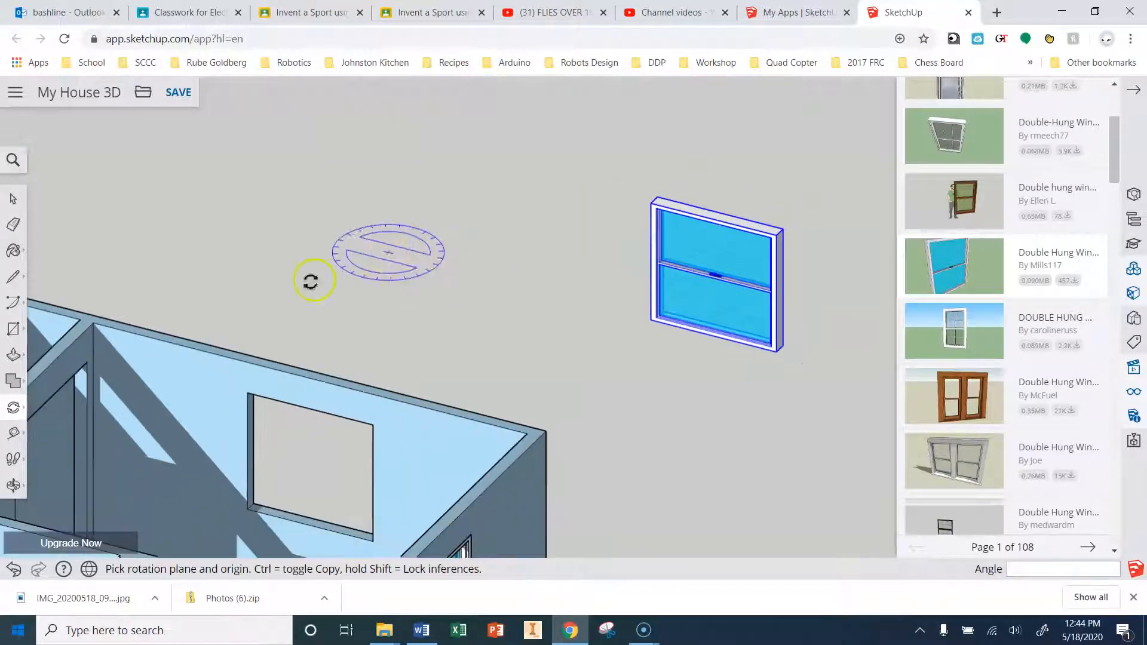
{"action": "left_click", "coordinate": [13, 408]}
{"action": "left_click", "coordinate": [51, 378]}
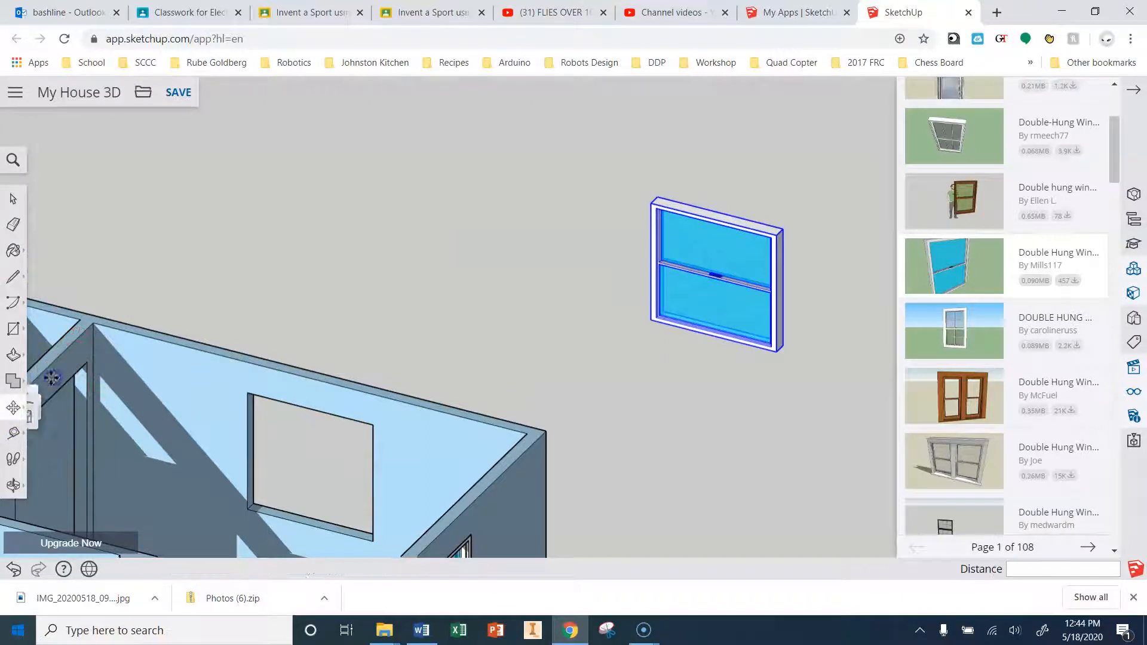
{"action": "scroll", "coordinate": [777, 364], "scroll_direction": "up", "scroll_amount": 3}
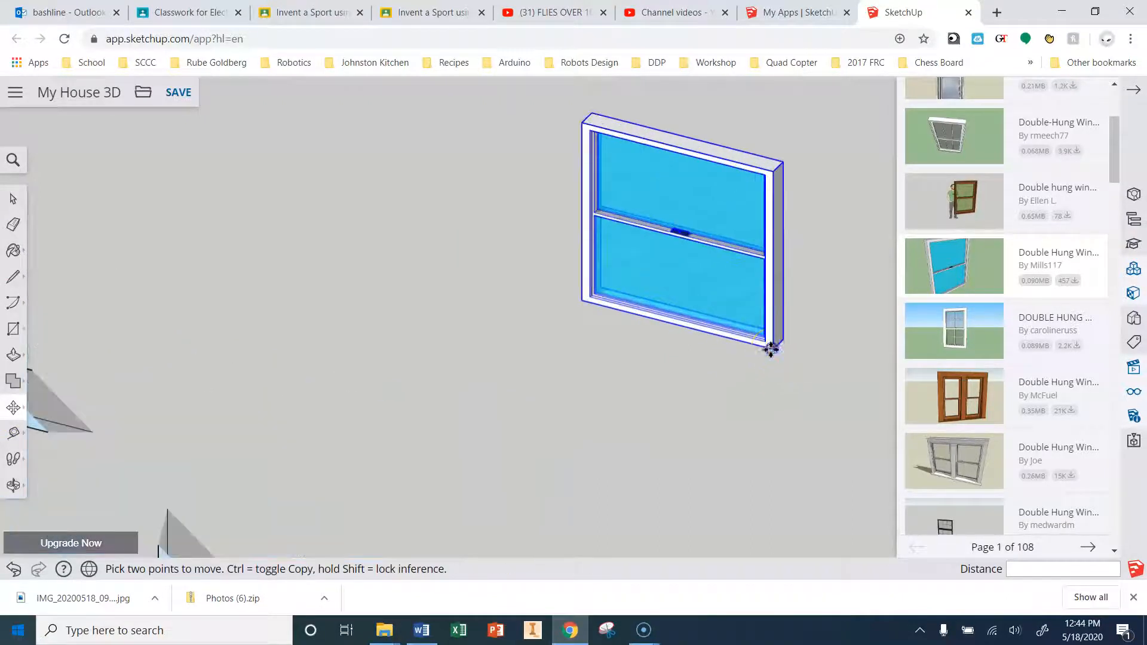
{"action": "left_click", "coordinate": [770, 346]}
{"action": "scroll", "coordinate": [821, 337], "scroll_direction": "down", "scroll_amount": 4}
{"action": "scroll", "coordinate": [454, 513], "scroll_direction": "up", "scroll_amount": 5}
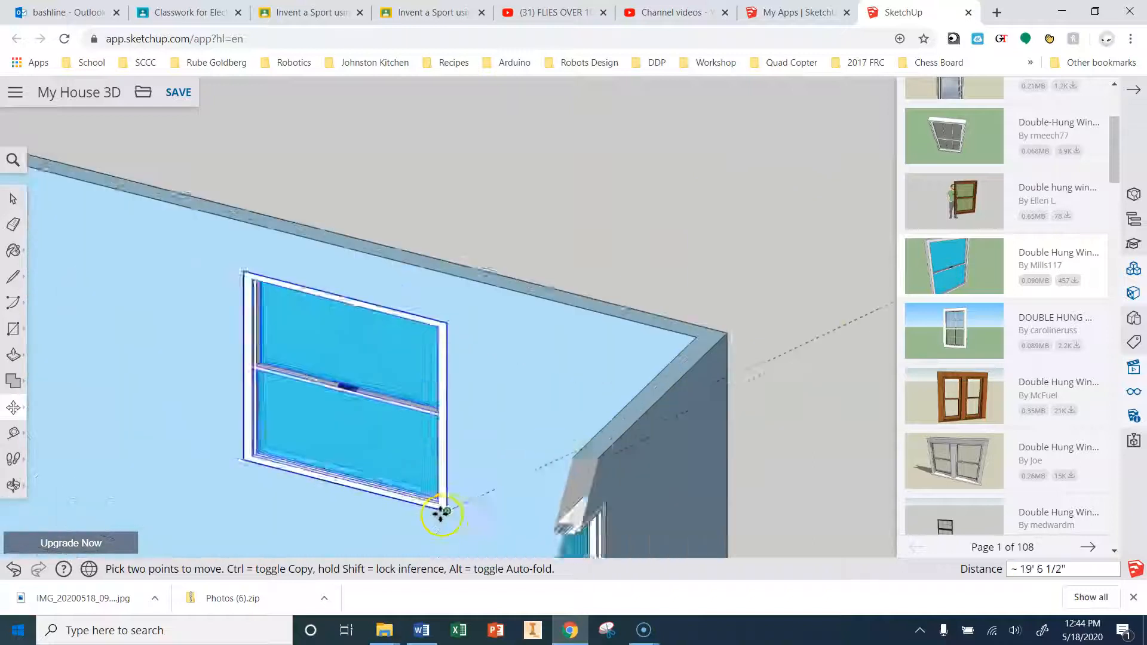
{"action": "left_click", "coordinate": [451, 513]}
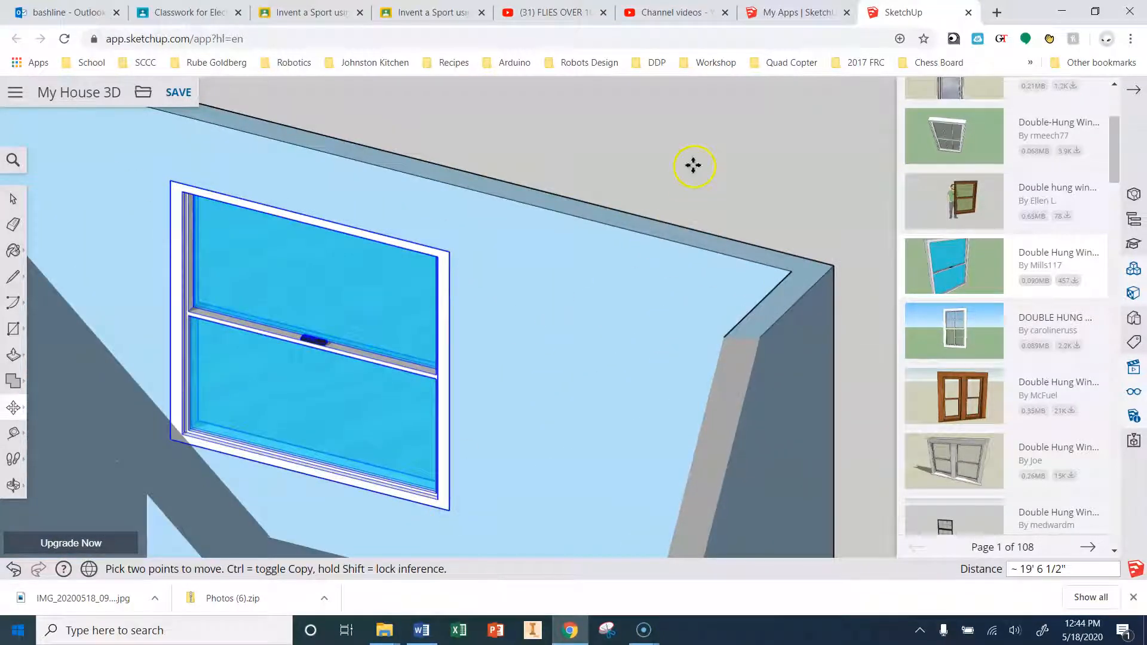
{"action": "key", "text": "Escape"}
Examine the house for wall openings that still need a window.
{"action": "scroll", "coordinate": [692, 165], "scroll_direction": "down", "scroll_amount": 3}
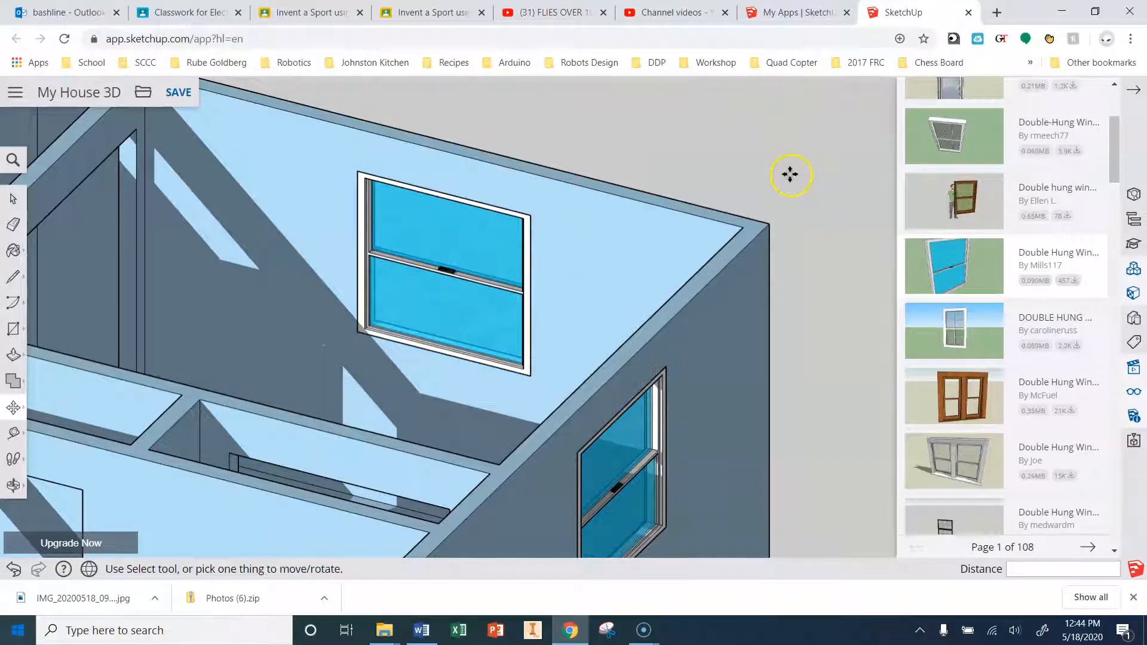
{"action": "scroll", "coordinate": [790, 175], "scroll_direction": "down", "scroll_amount": 3}
{"action": "scroll", "coordinate": [784, 173], "scroll_direction": "down", "scroll_amount": 5}
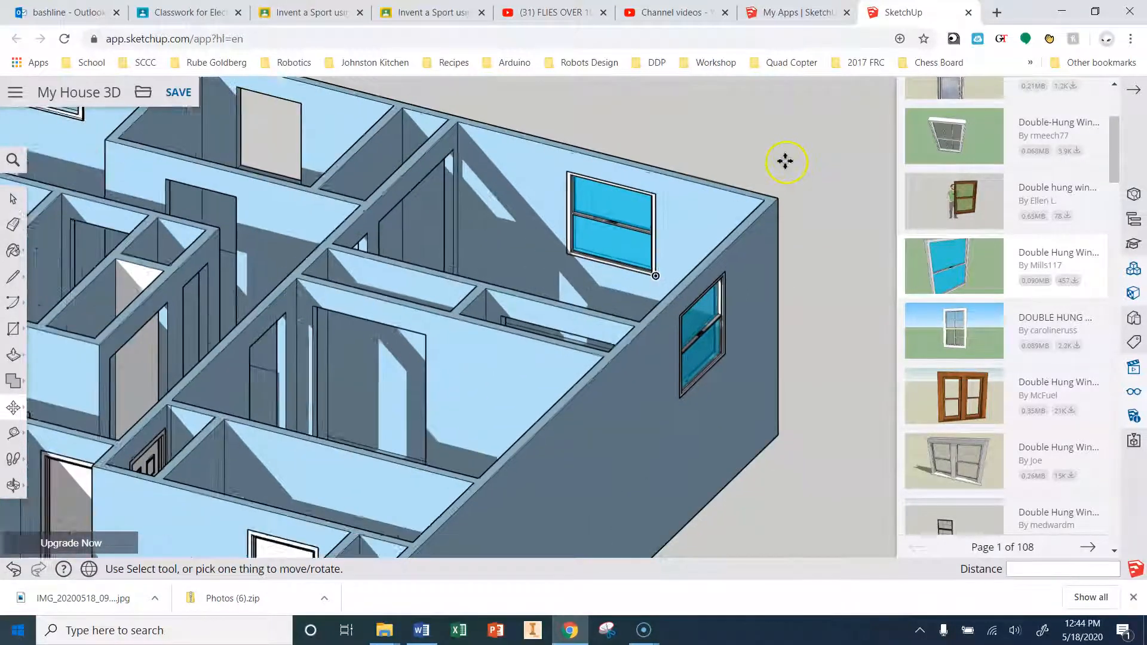
{"action": "left_click", "coordinate": [762, 333]}
{"action": "scroll", "coordinate": [763, 332], "scroll_direction": "down", "scroll_amount": 3}
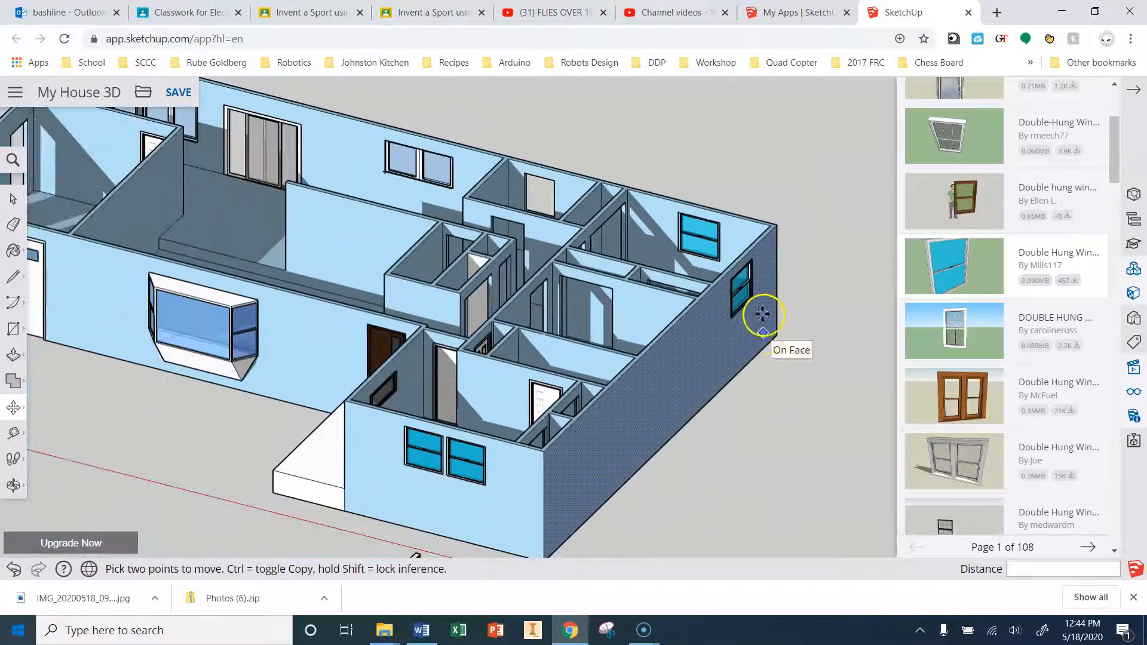
{"action": "scroll", "coordinate": [467, 472], "scroll_direction": "down", "scroll_amount": 1}
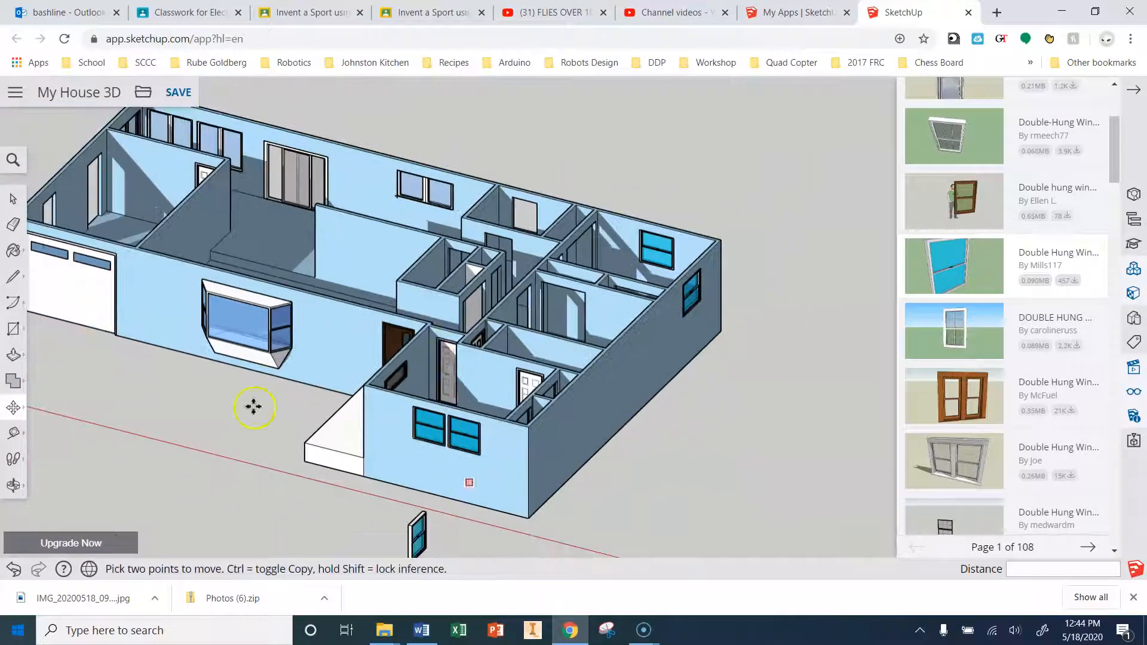
{"action": "scroll", "coordinate": [483, 239], "scroll_direction": "up", "scroll_amount": 2}
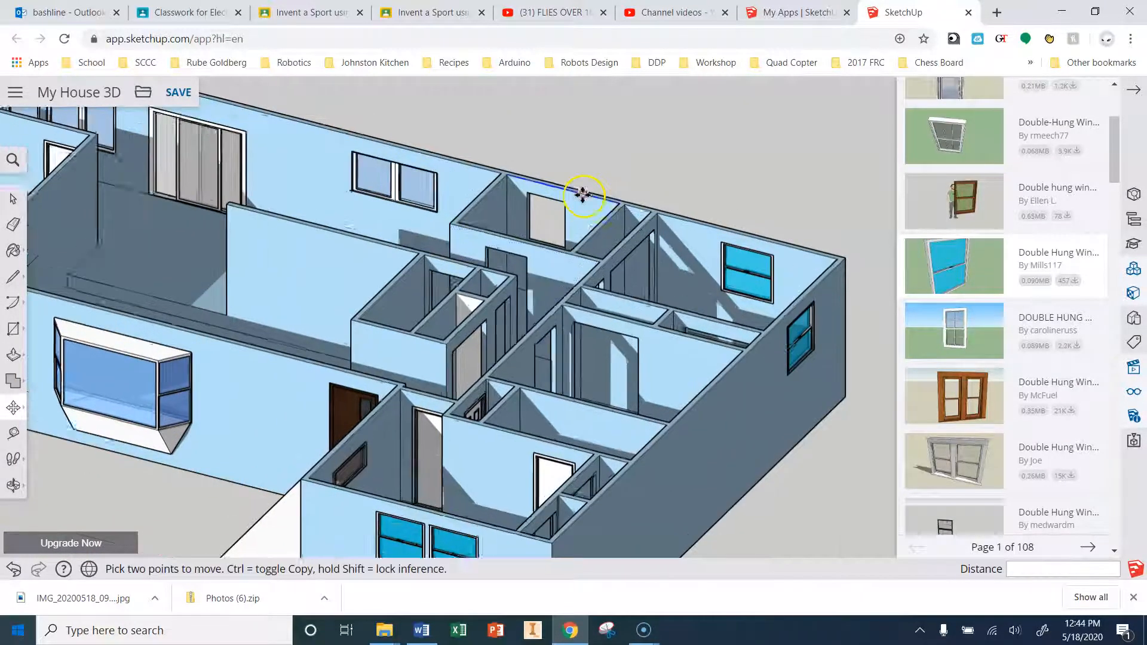
{"action": "scroll", "coordinate": [583, 186], "scroll_direction": "up", "scroll_amount": 2}
{"action": "scroll", "coordinate": [681, 187], "scroll_direction": "up", "scroll_amount": 1}
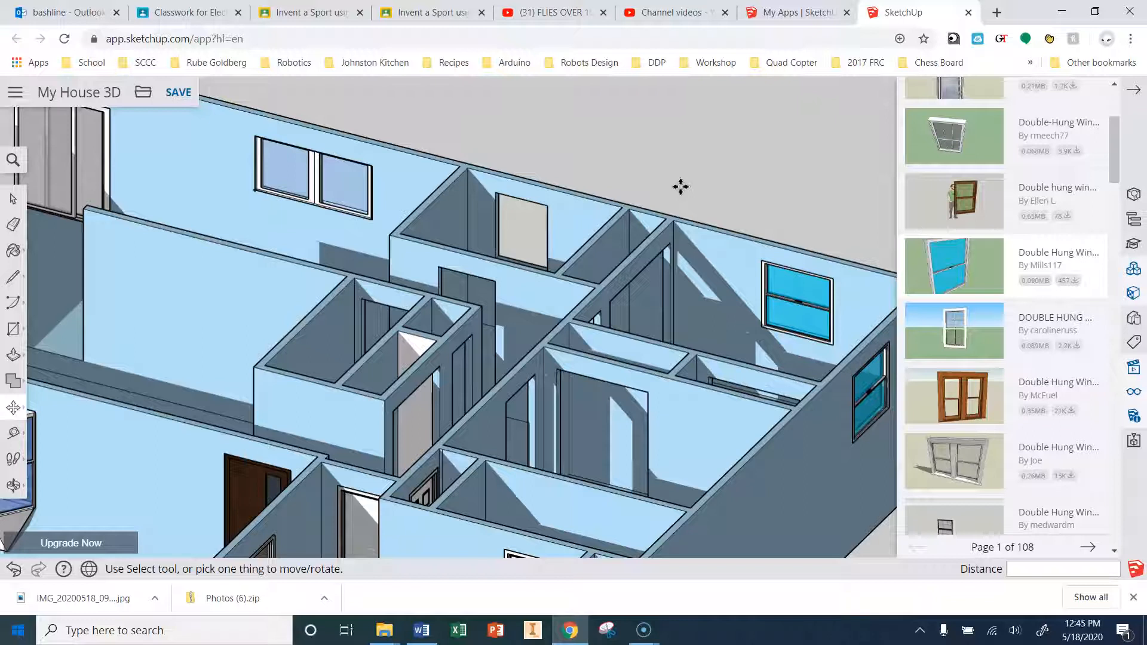
Save the My House 3D model.
{"action": "left_click", "coordinate": [203, 110]}
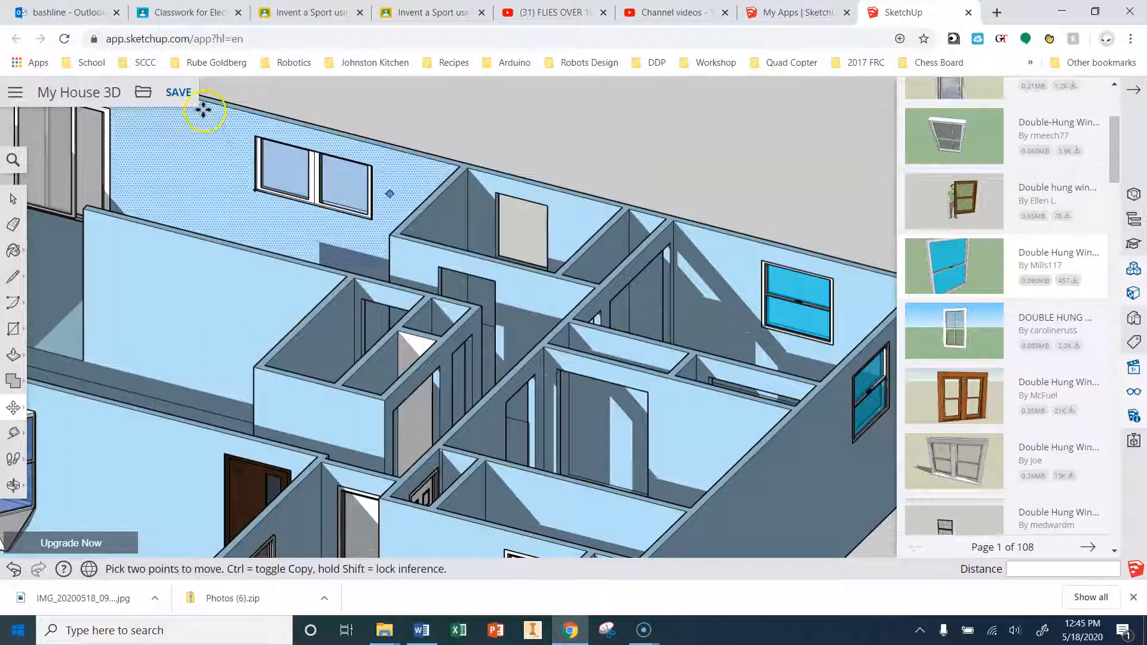
{"action": "left_click", "coordinate": [178, 92]}
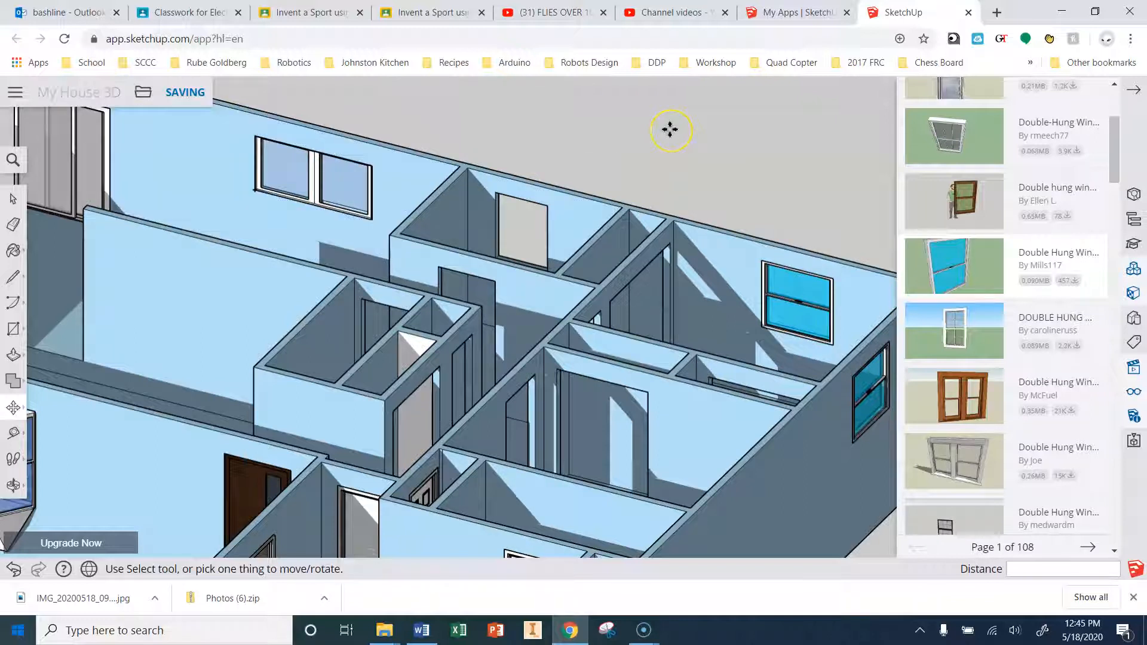